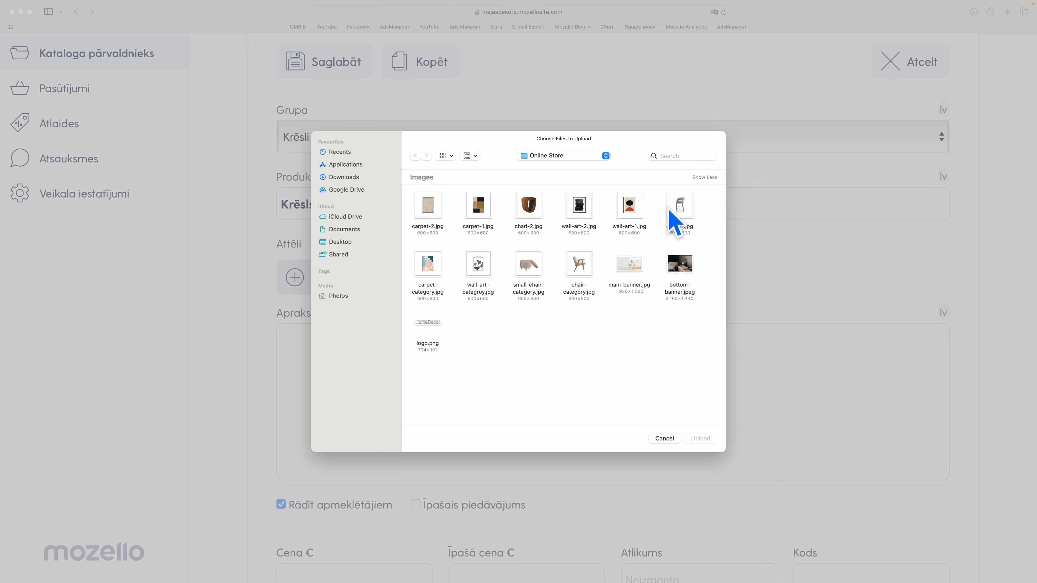
Upload chair-1.jpg as the image of the product Krēsls 1
click(679, 210)
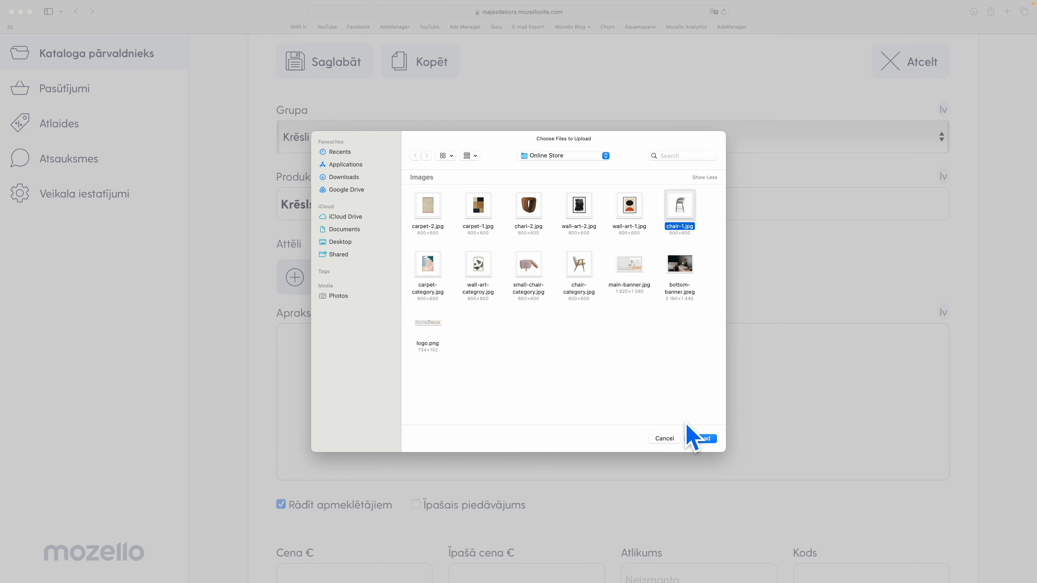
click(701, 438)
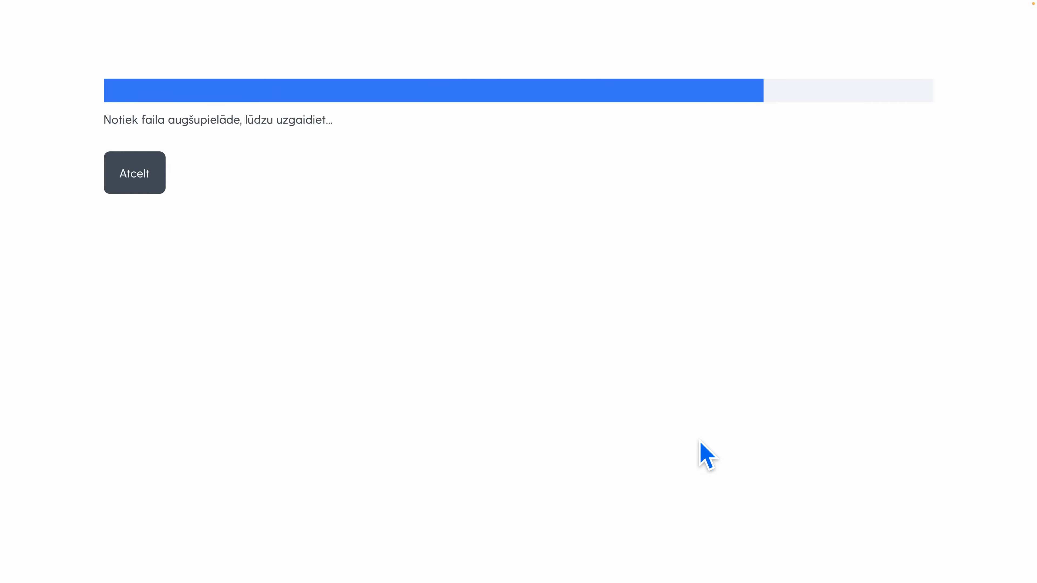
scroll(564, 370, down, 2)
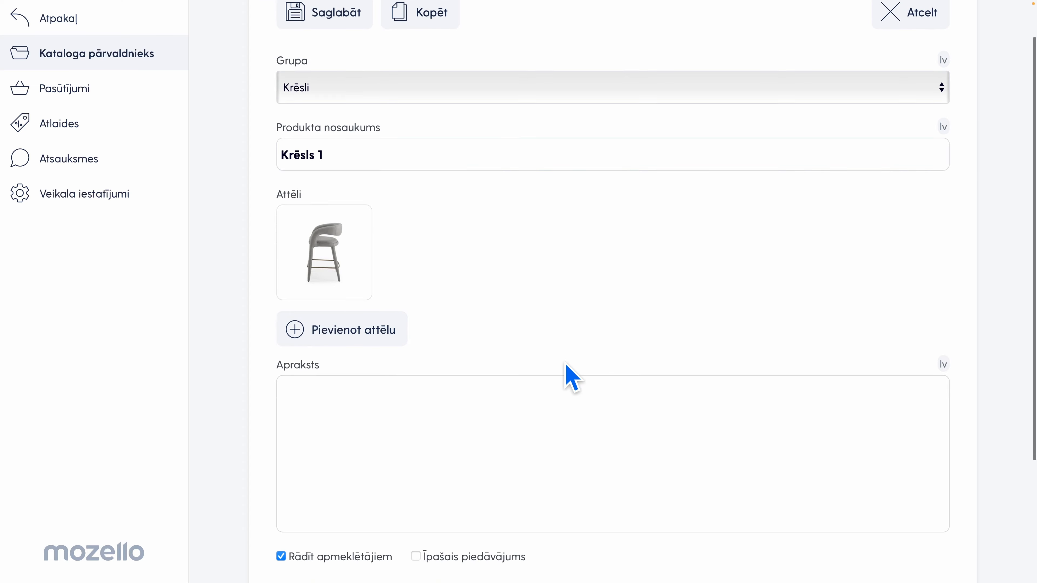
click(492, 365)
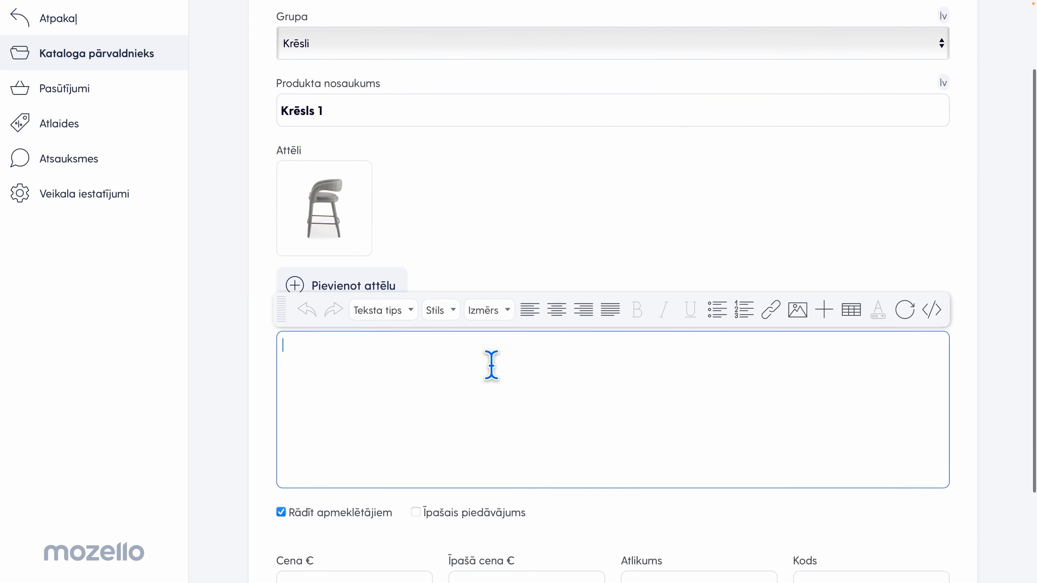
click(493, 217)
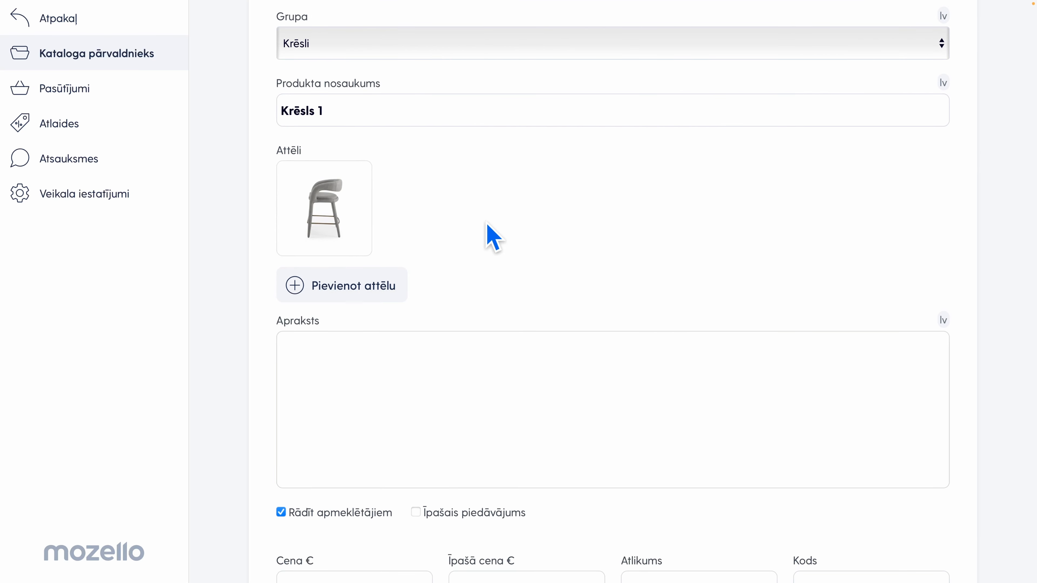
click(418, 357)
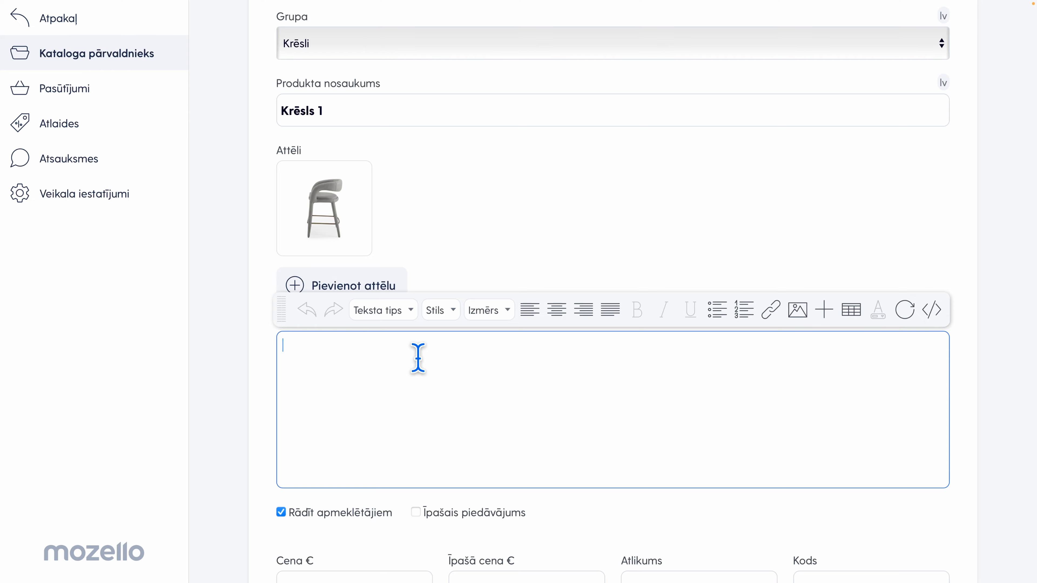
Set the product's regular price to 30 € and its stock quantity to 10
scroll(418, 358, down, 3)
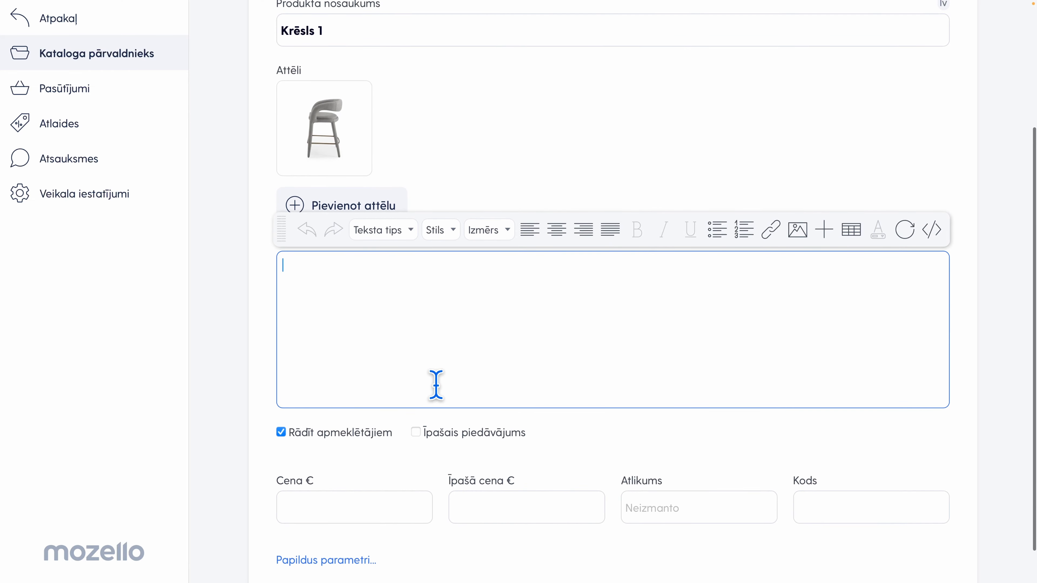
click(373, 462)
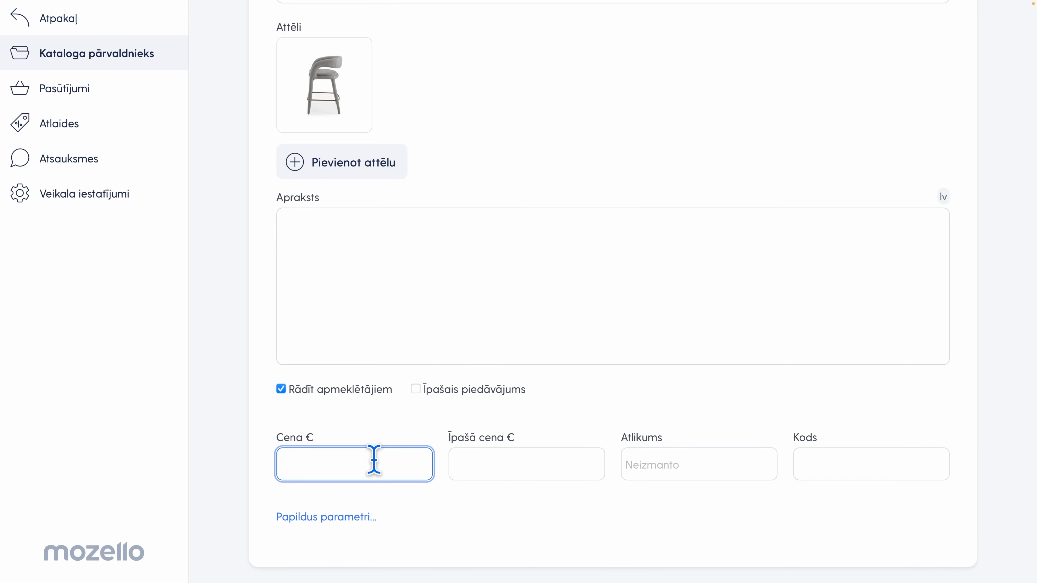
text(30)
click(445, 468)
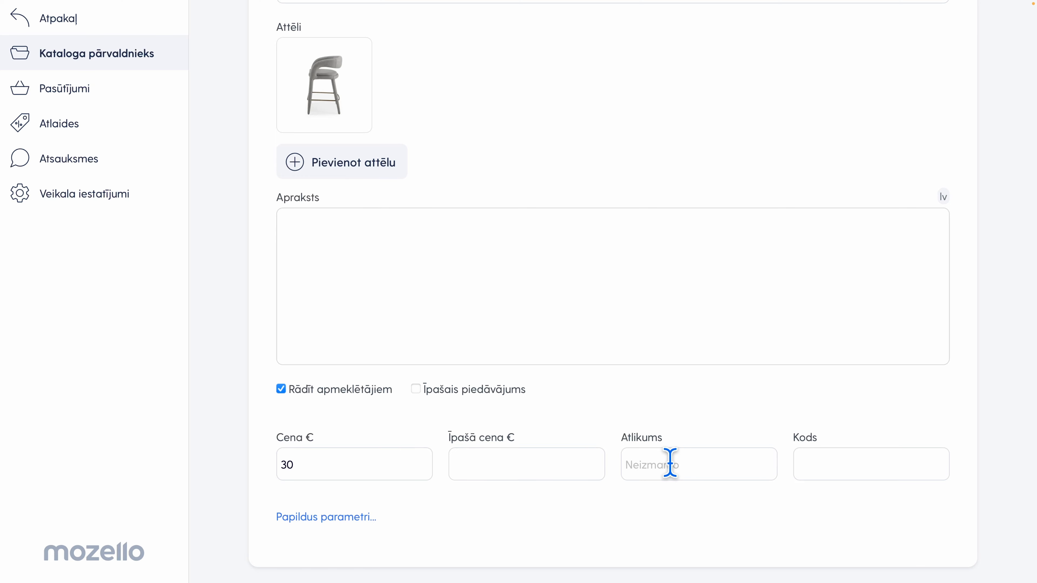
click(691, 462)
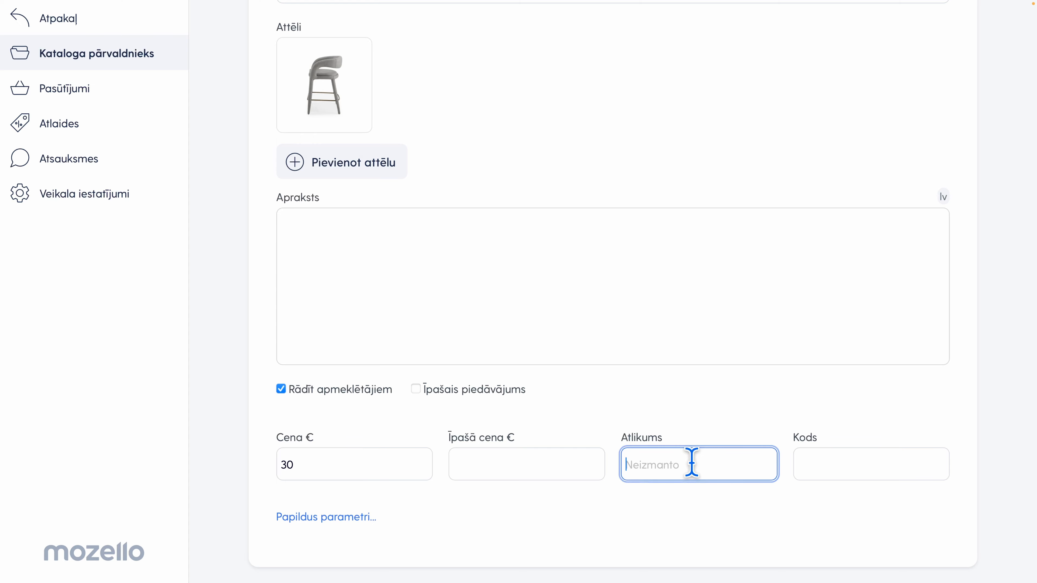
text(10)
click(703, 421)
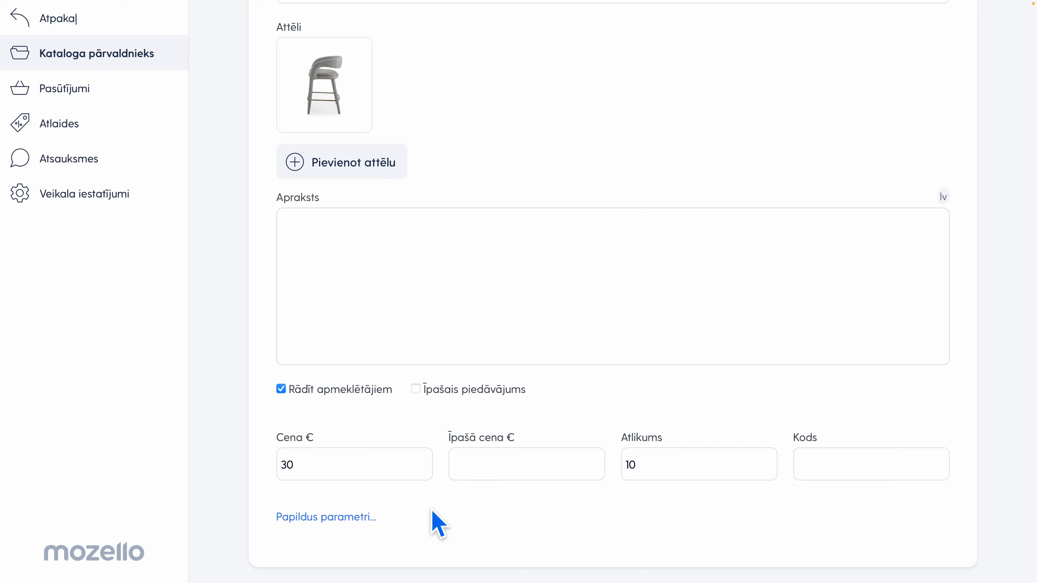
Expand the additional product parameters and name the first variant option Krāsa
click(337, 518)
scroll(338, 518, down, 5)
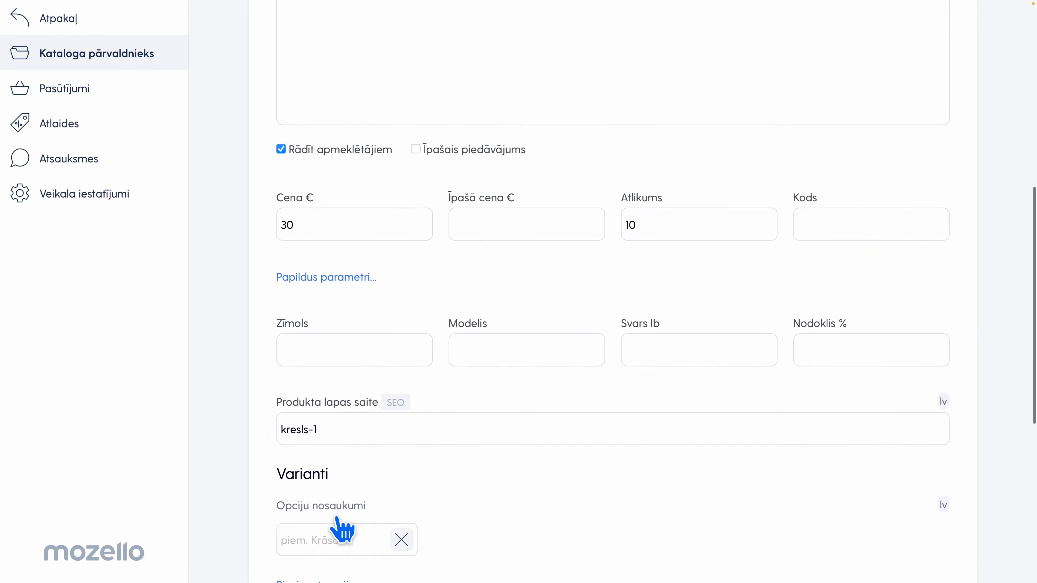
scroll(343, 531, down, 2)
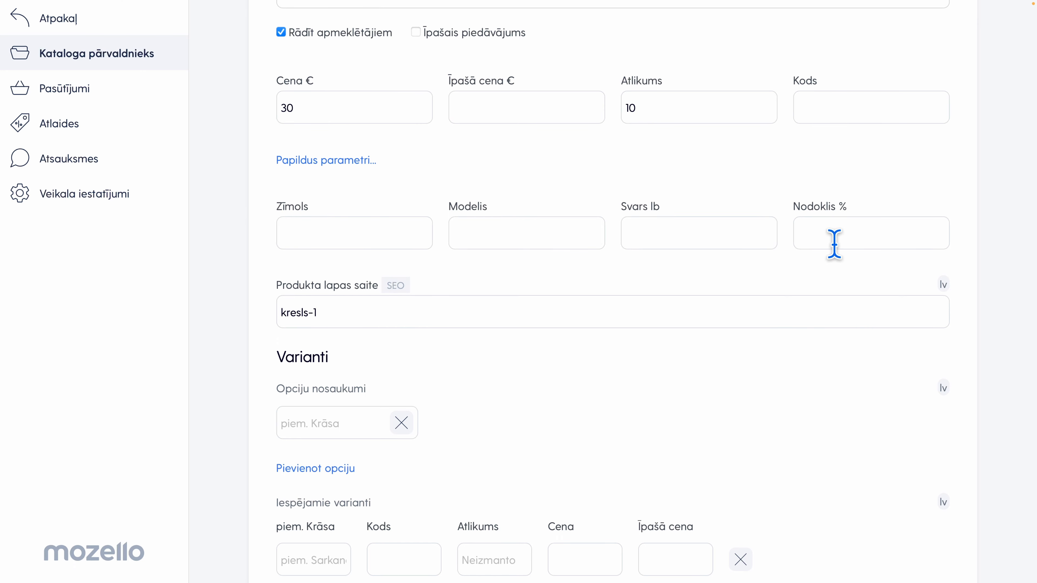
scroll(544, 296, down, 2)
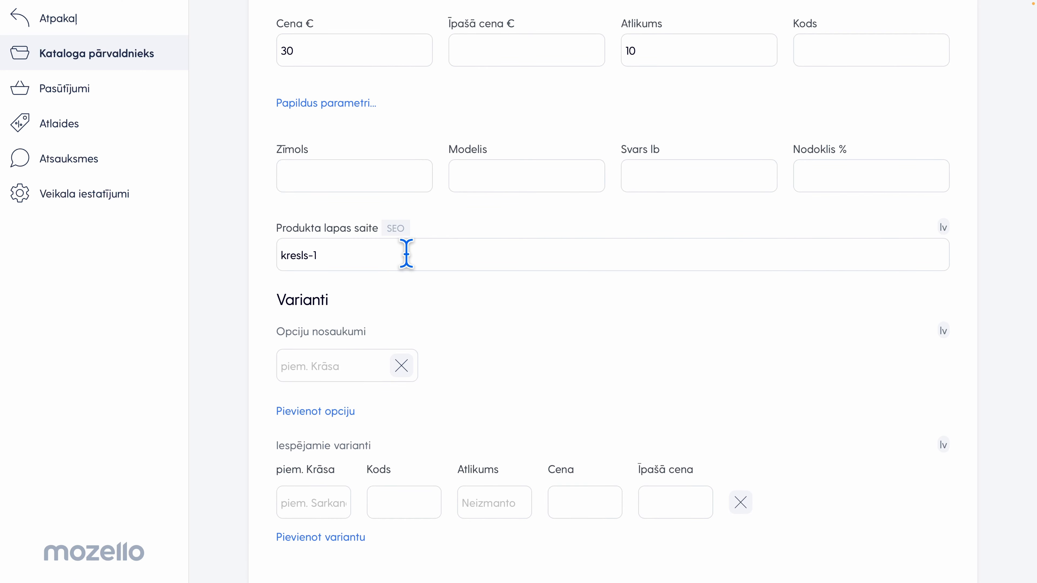
scroll(454, 308, down, 2)
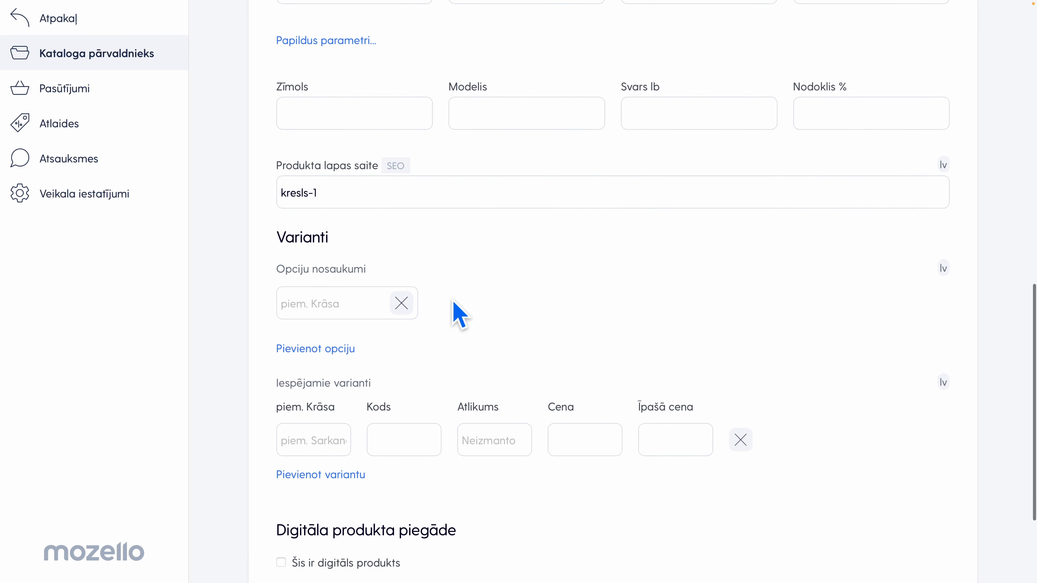
scroll(457, 315, down, 1)
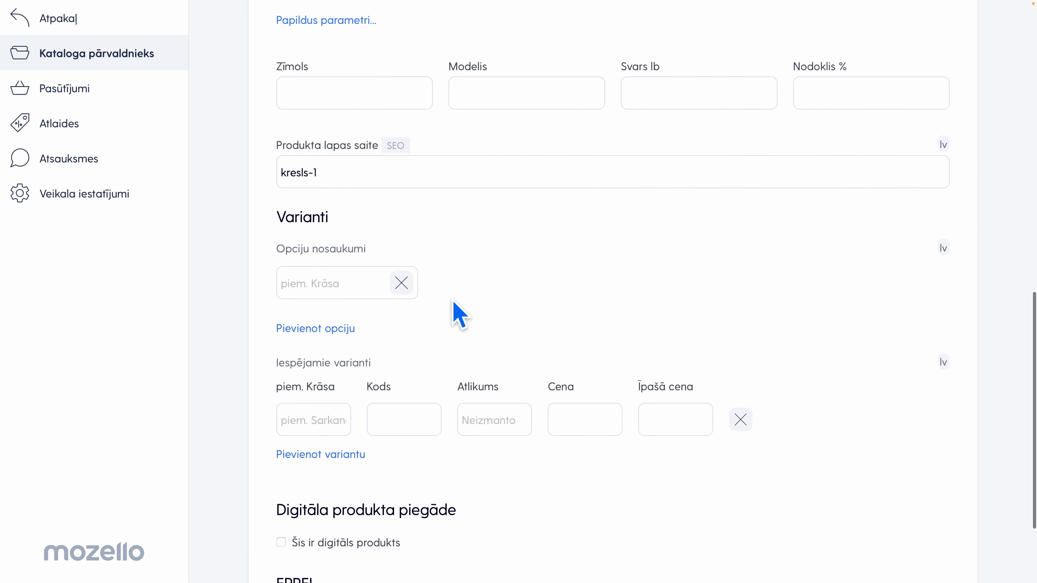
scroll(458, 315, down, 1)
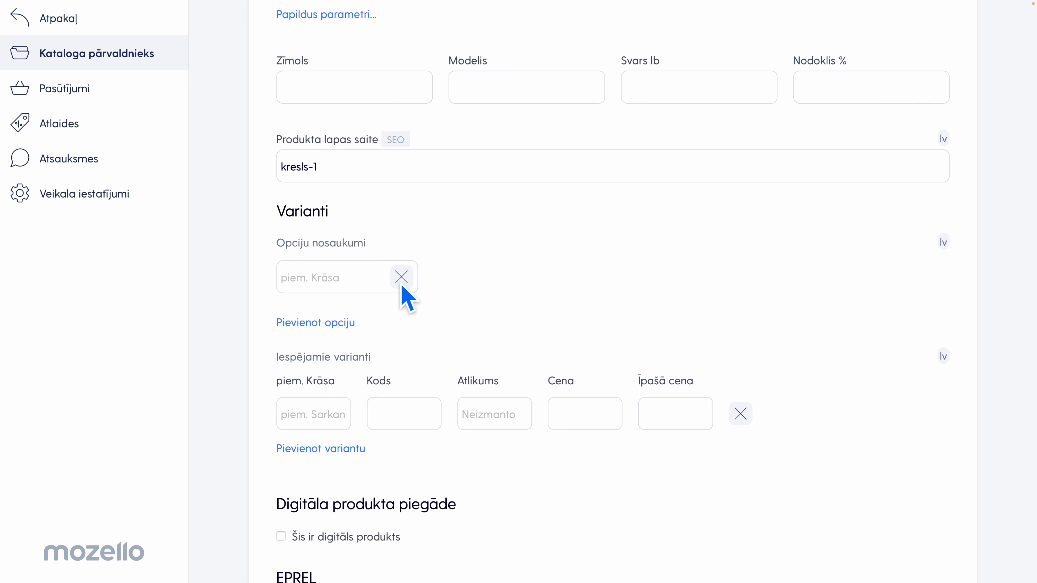
click(314, 272)
text(Krāsa)
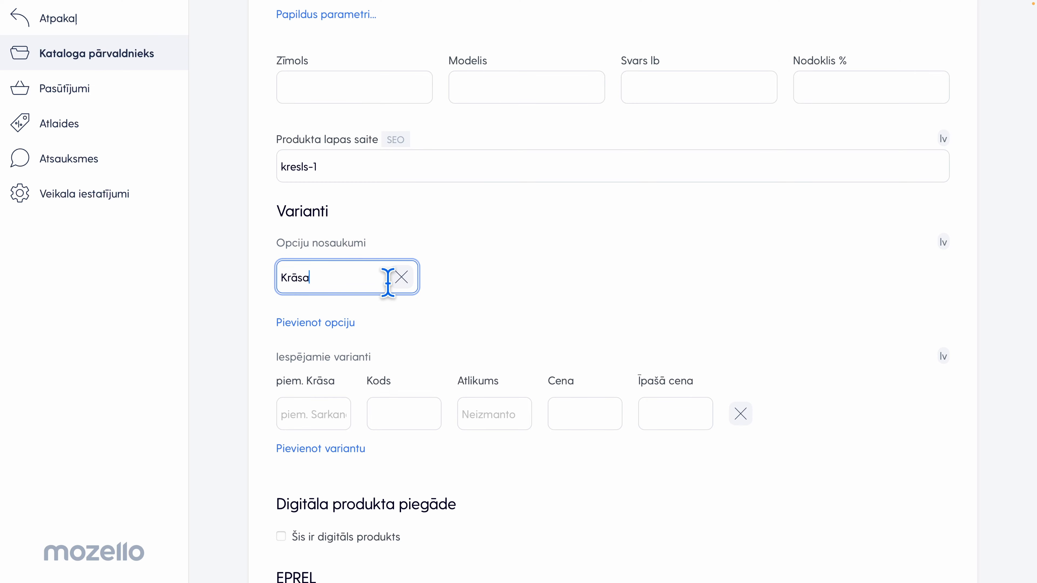
click(449, 293)
Create three colour variants of the product named Melns, Balts and Sarkans
scroll(453, 304, down, 2)
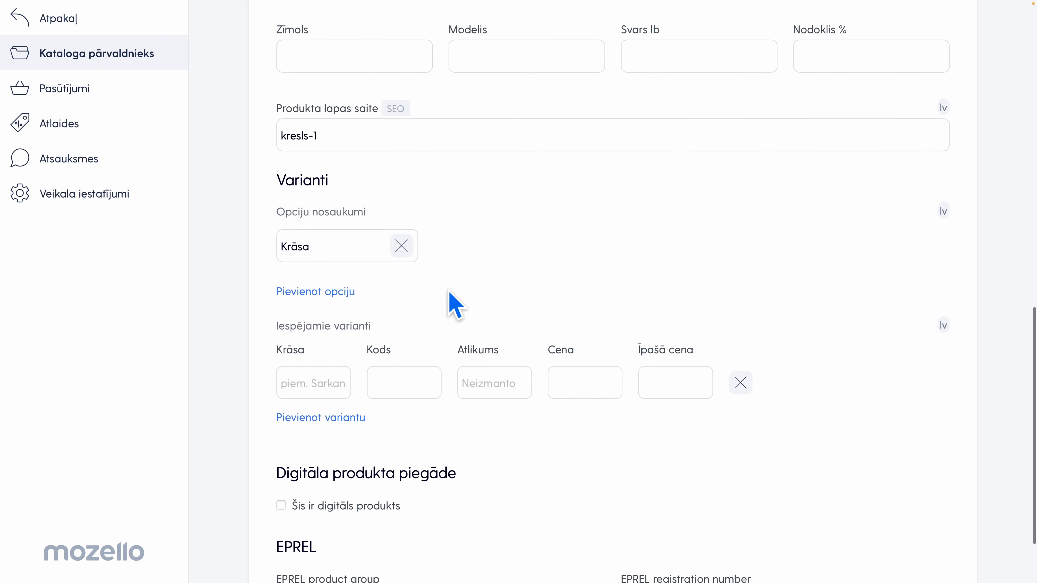
scroll(450, 293, down, 2)
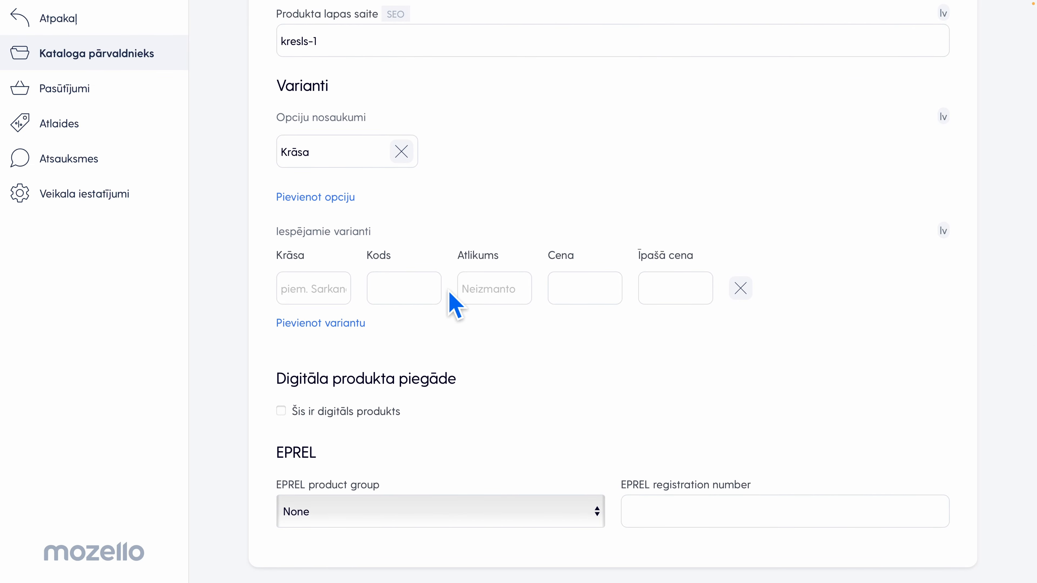
click(294, 277)
text(M)
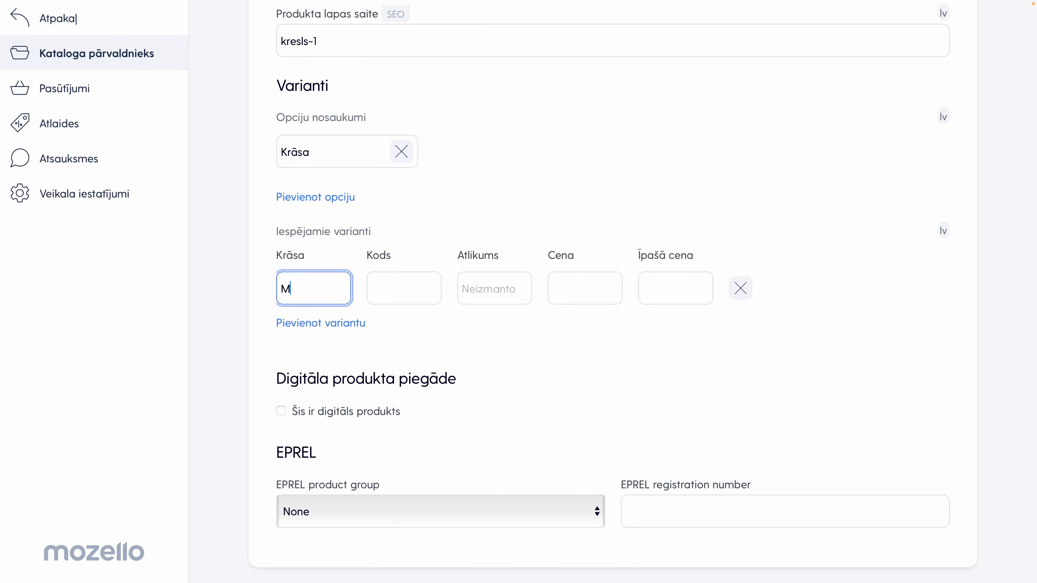
text(elns)
click(305, 327)
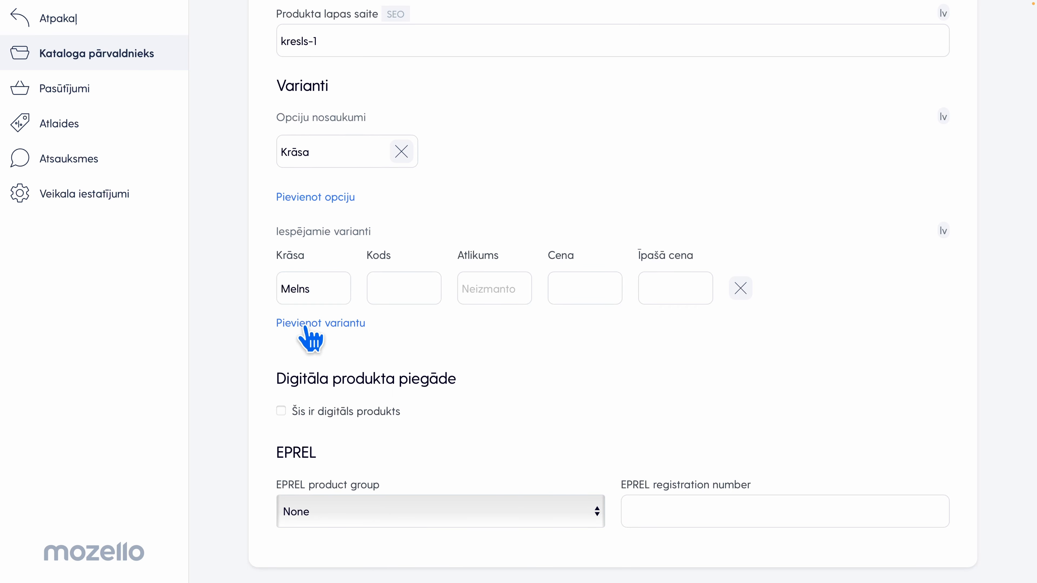
text(Balts)
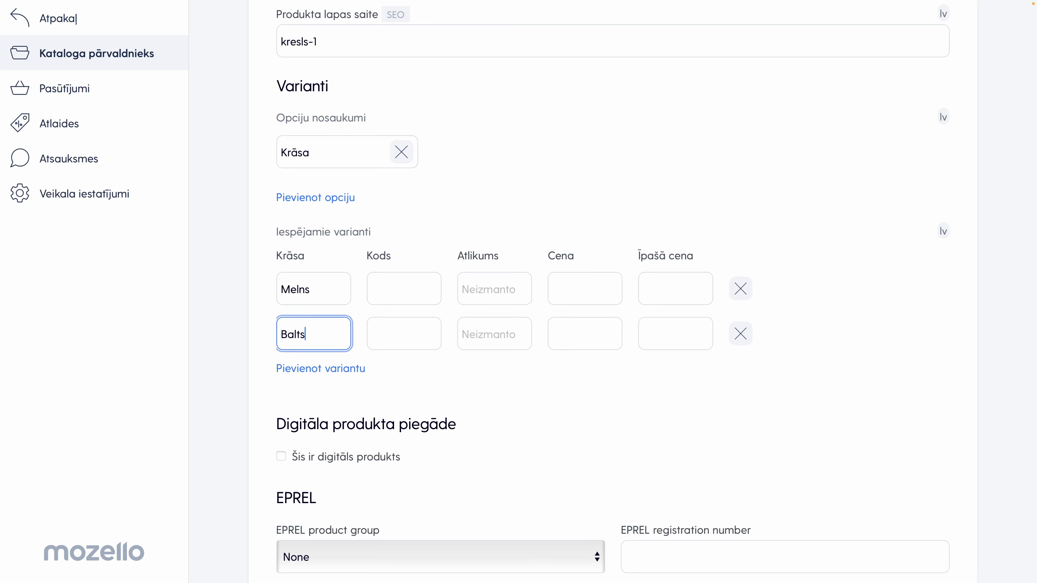
click(326, 370)
scroll(327, 370, down, 1)
text(Sar)
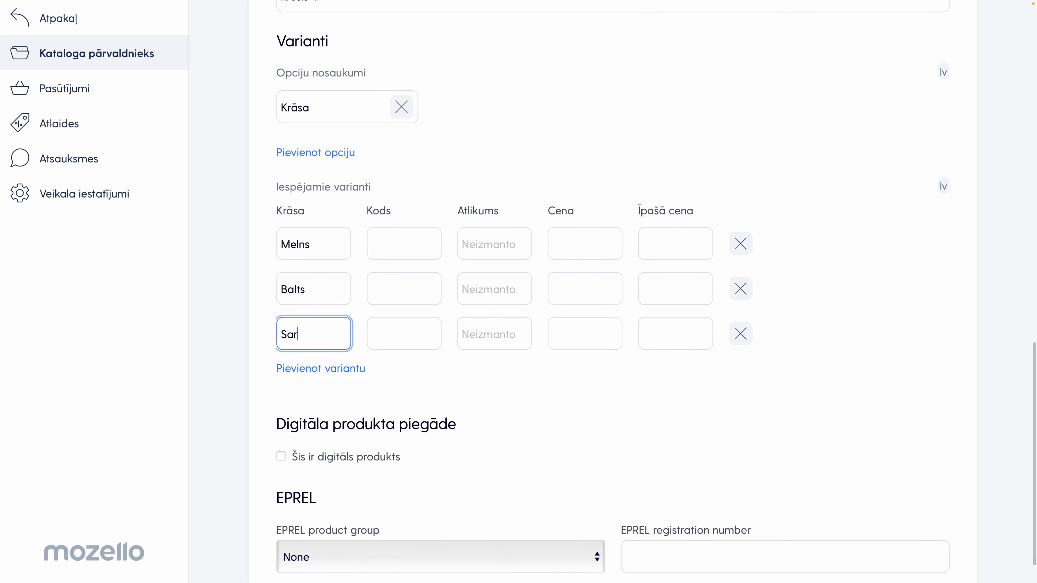
text(kans)
click(486, 390)
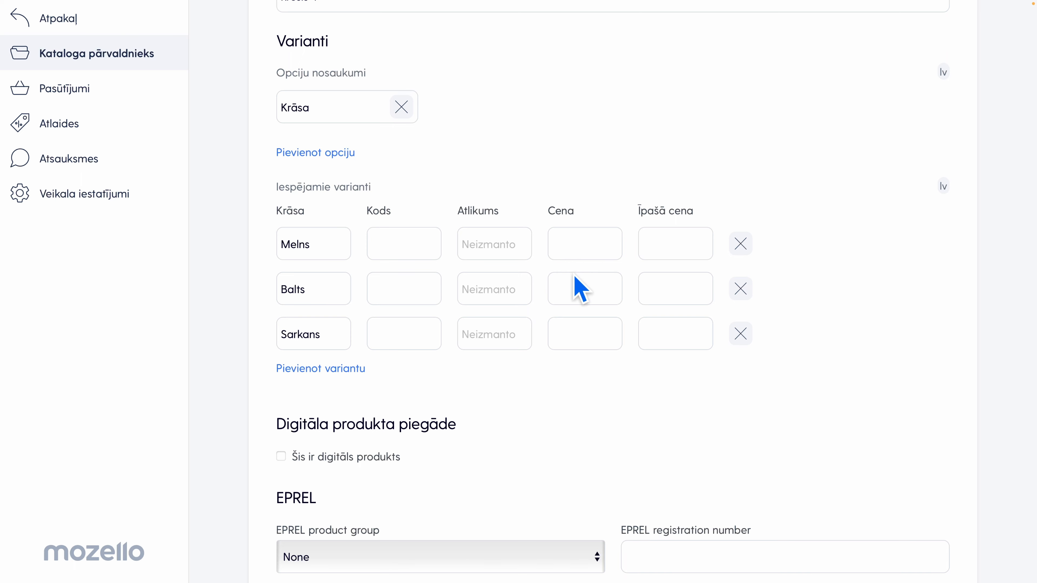
Give the Balts variant a special price of 20 and a stock quantity of 3
click(572, 283)
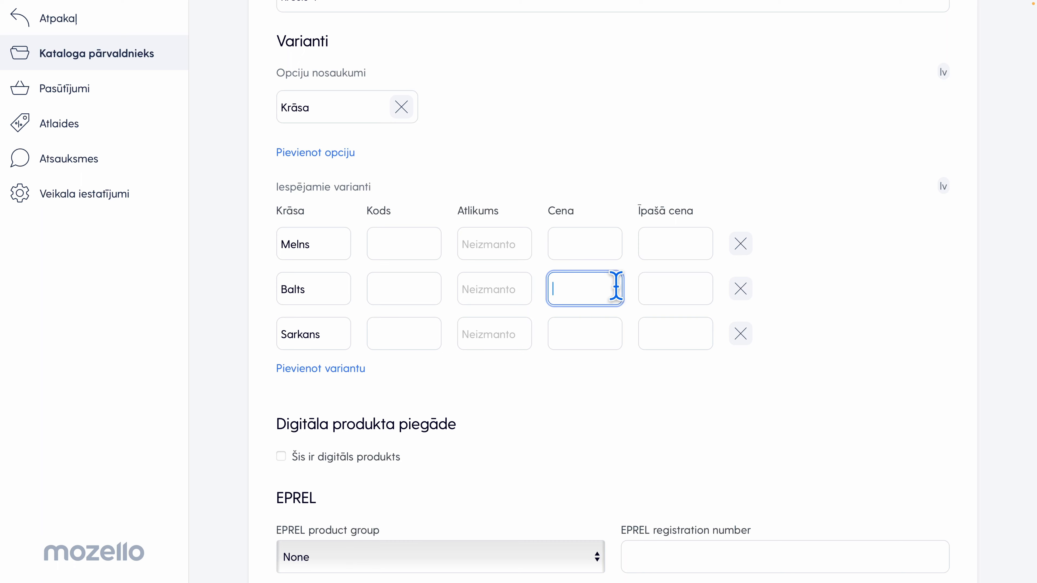
click(647, 285)
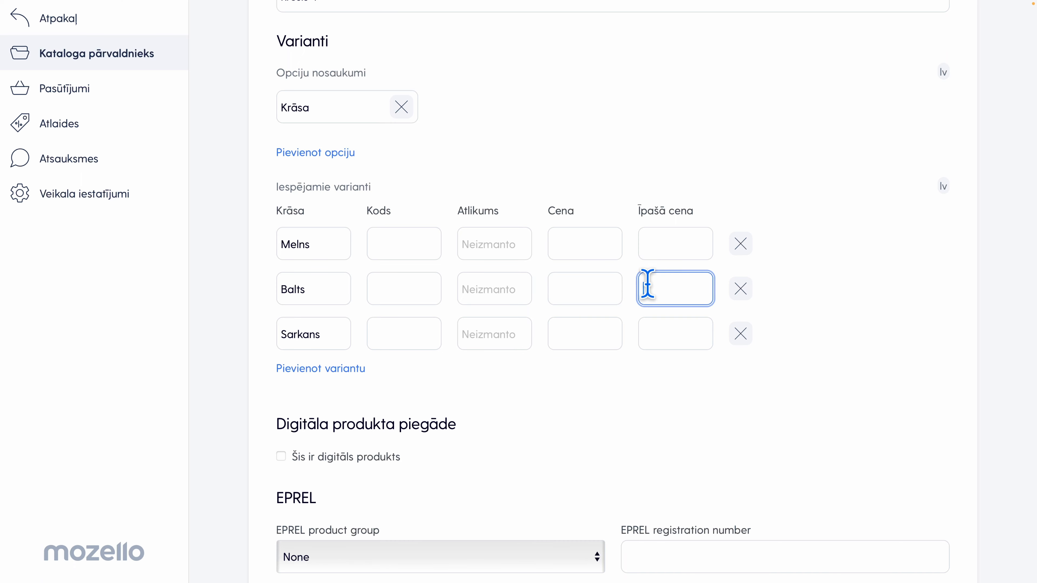
text(20)
click(603, 366)
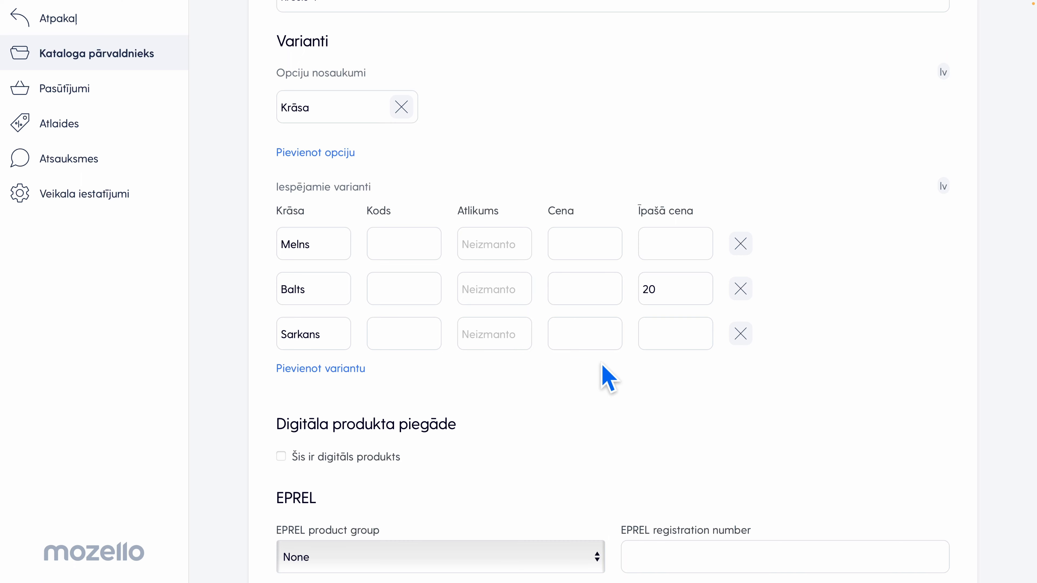
click(499, 289)
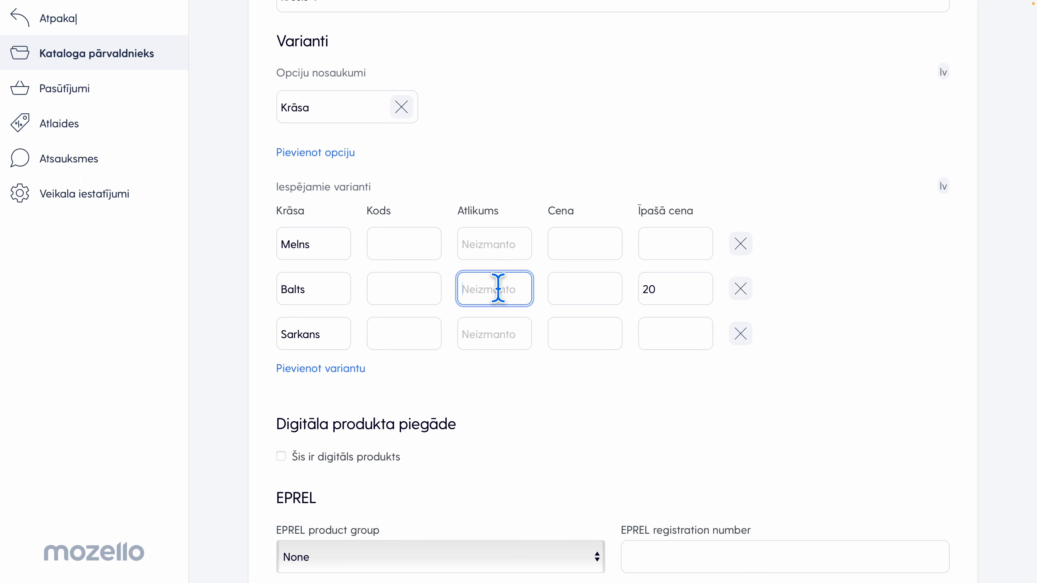
text(3)
click(544, 360)
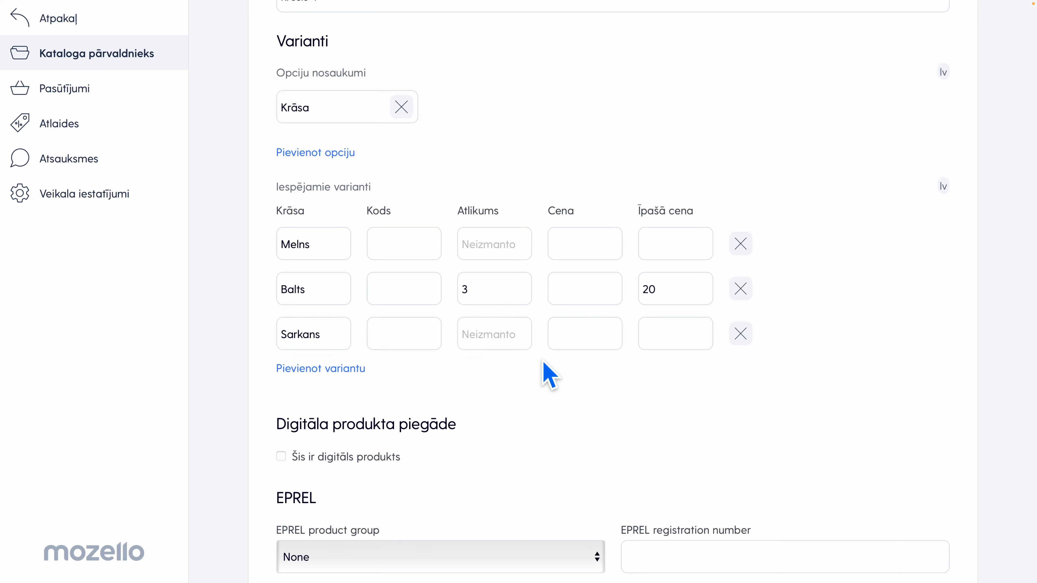
Review the product form from the group, name and image down to the variants and digital delivery section
scroll(549, 376, up, 20)
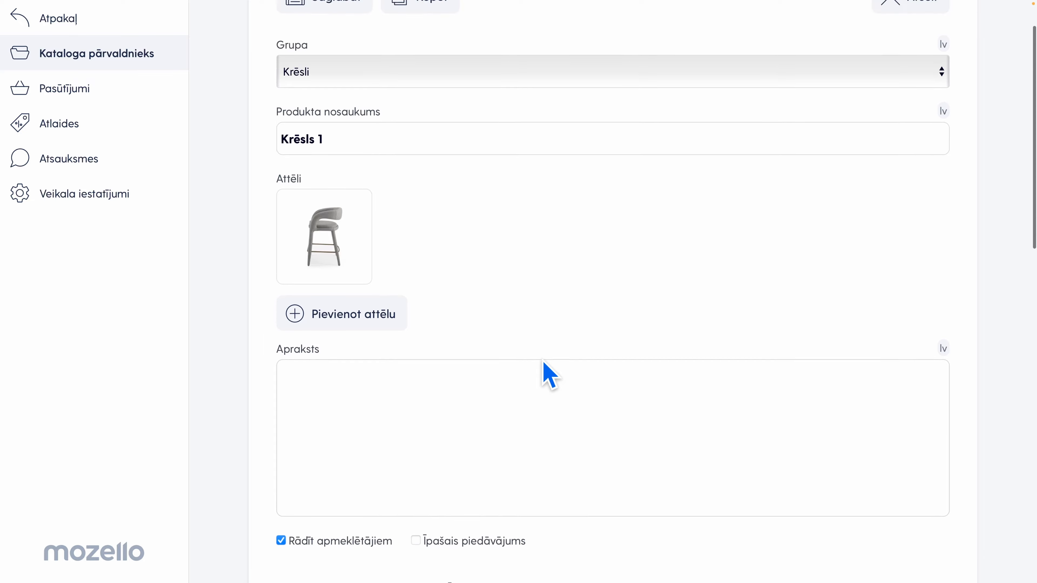
scroll(469, 292, down, 2)
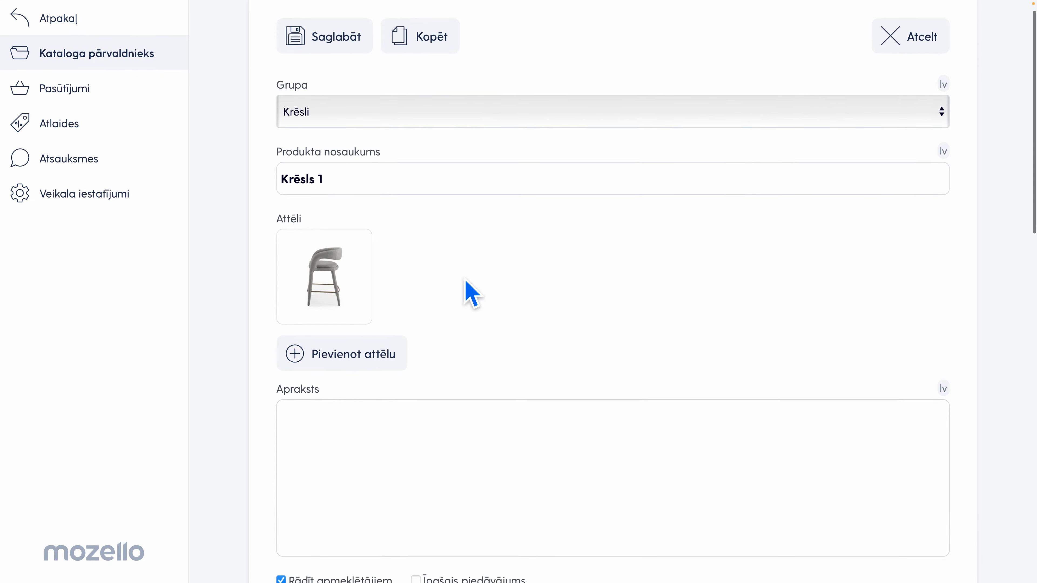
scroll(442, 249, down, 3)
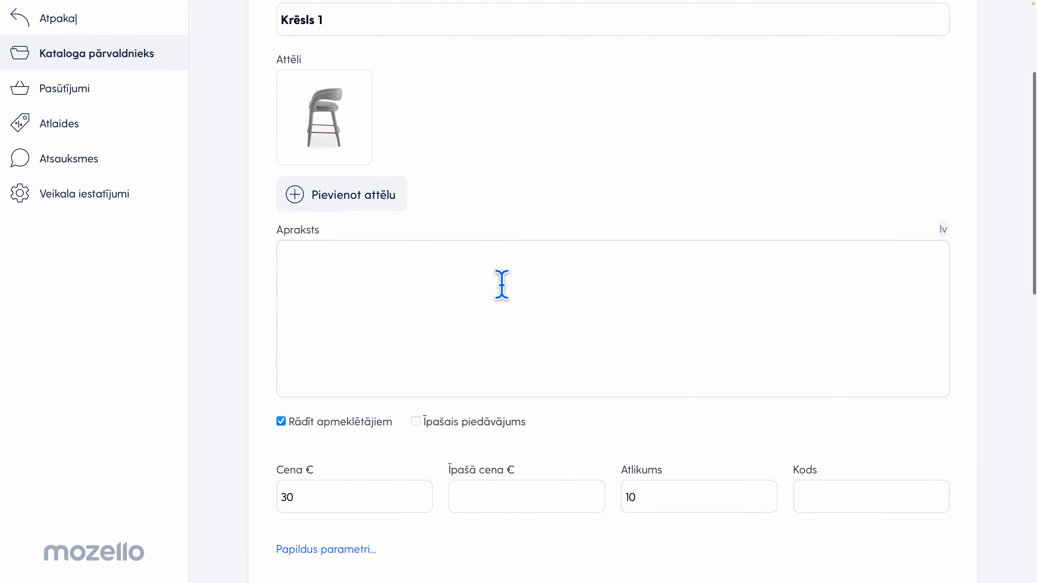
scroll(506, 284, down, 4)
scroll(483, 404, down, 10)
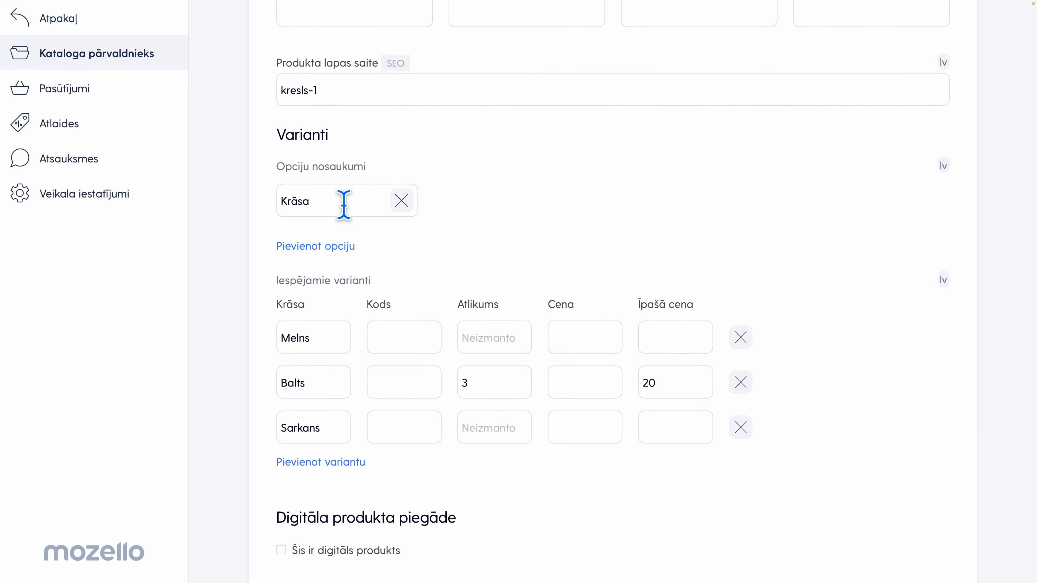
scroll(547, 407, down, 3)
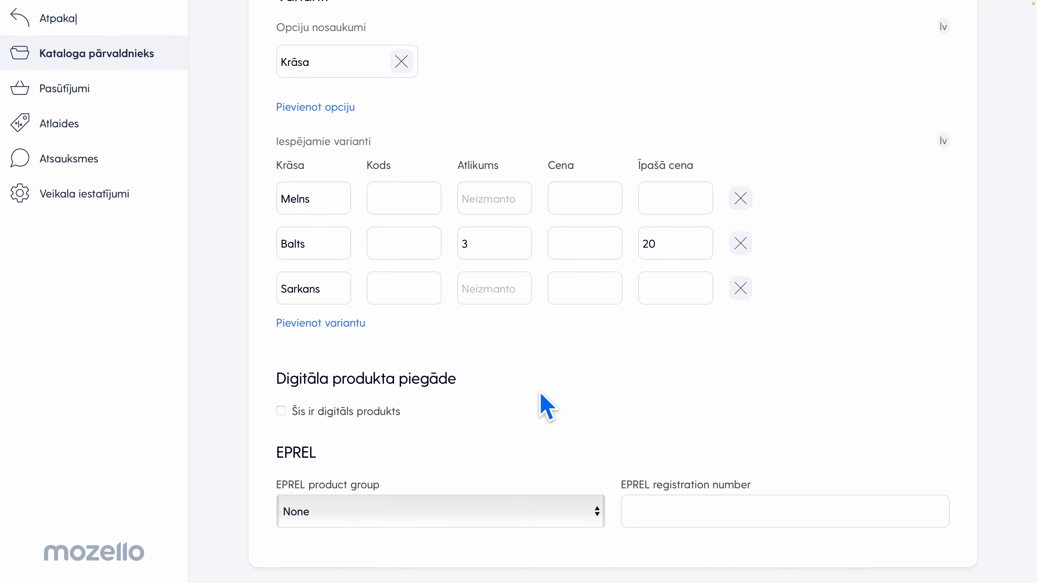
Mark the product as digital to examine its download file and recipient message settings, and remove the digital marking again
click(280, 410)
scroll(517, 405, down, 3)
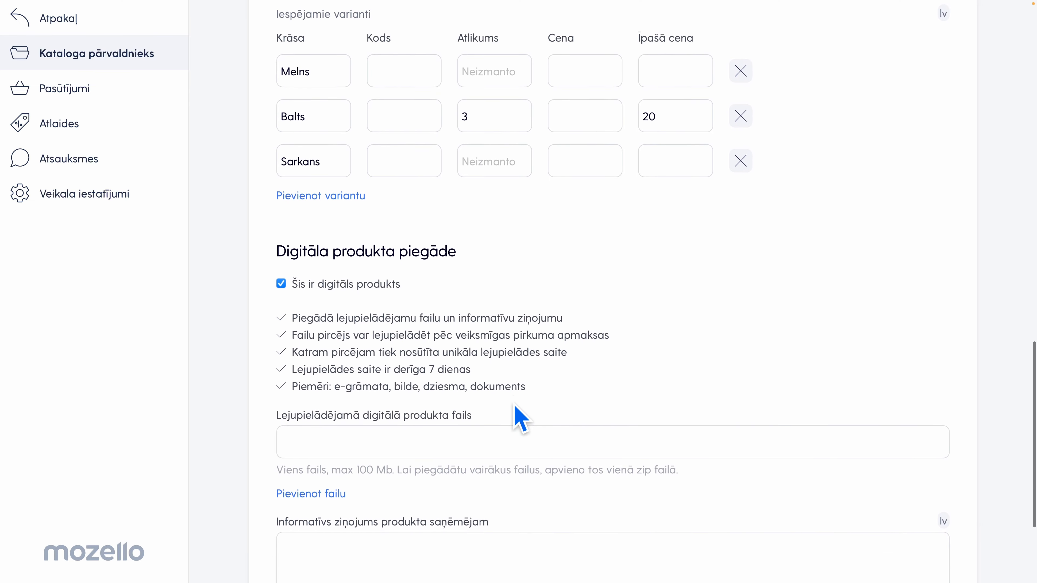
scroll(516, 418, down, 2)
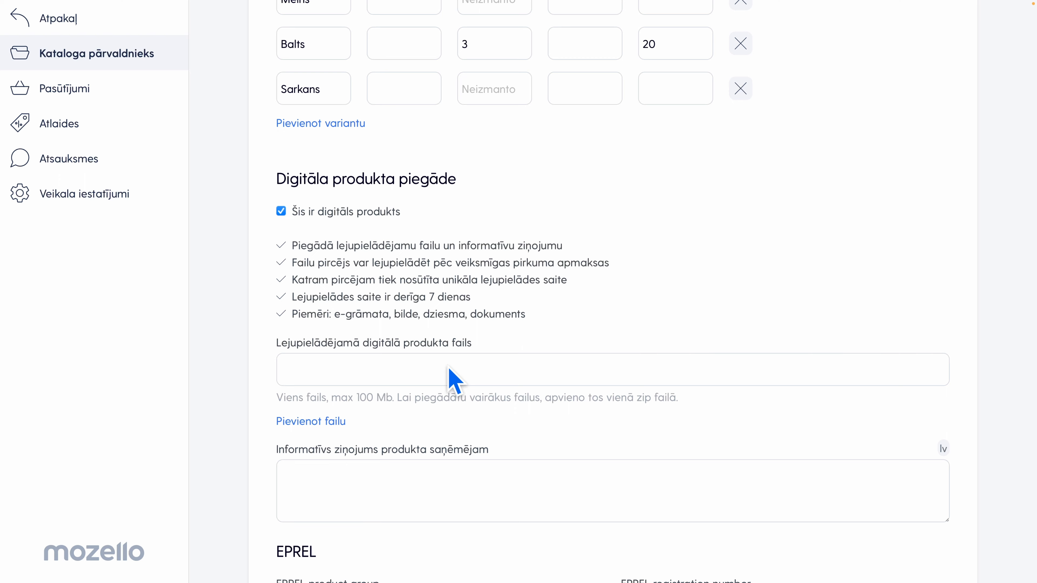
scroll(449, 370, down, 1)
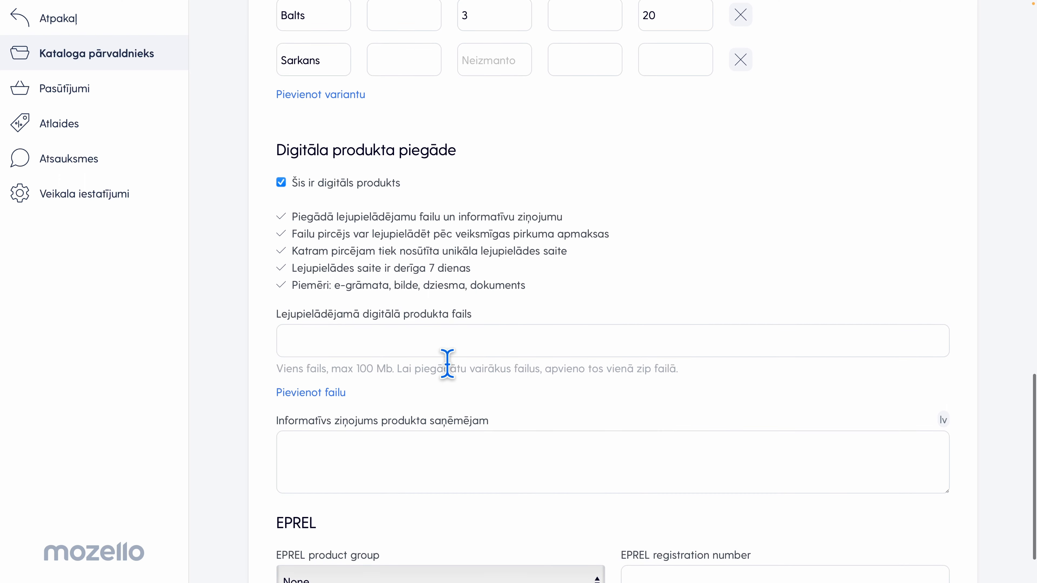
scroll(462, 394, up, 3)
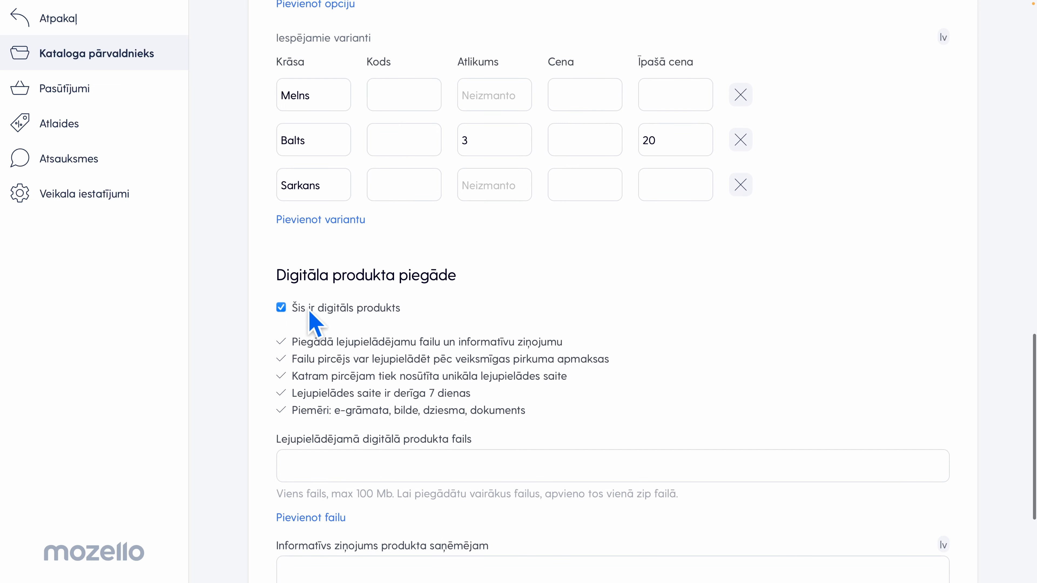
click(281, 308)
Save the product Krēsls 1 with its colour variants to the catalogue
scroll(443, 354, up, 15)
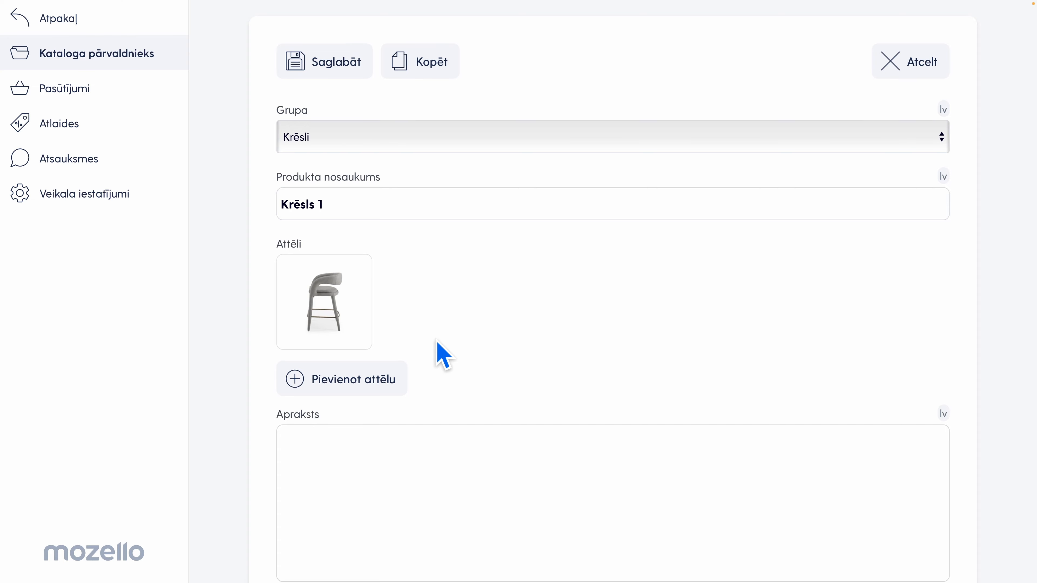
click(303, 70)
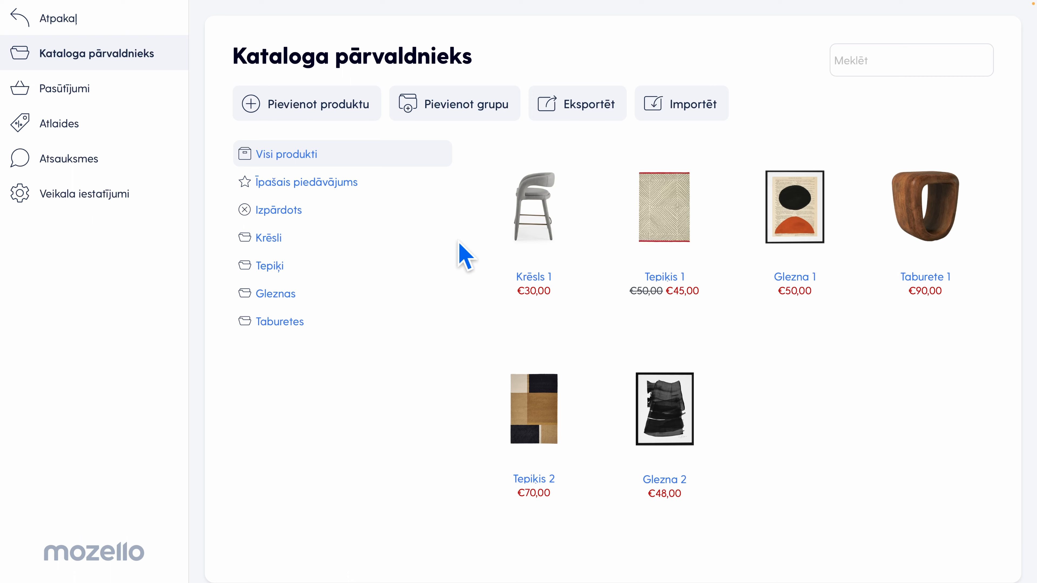
mouse_move(547, 215)
mouse_move(486, 155)
mouse_down()
mouse_move(723, 155)
mouse_move(556, 173)
mouse_move(486, 155)
mouse_up()
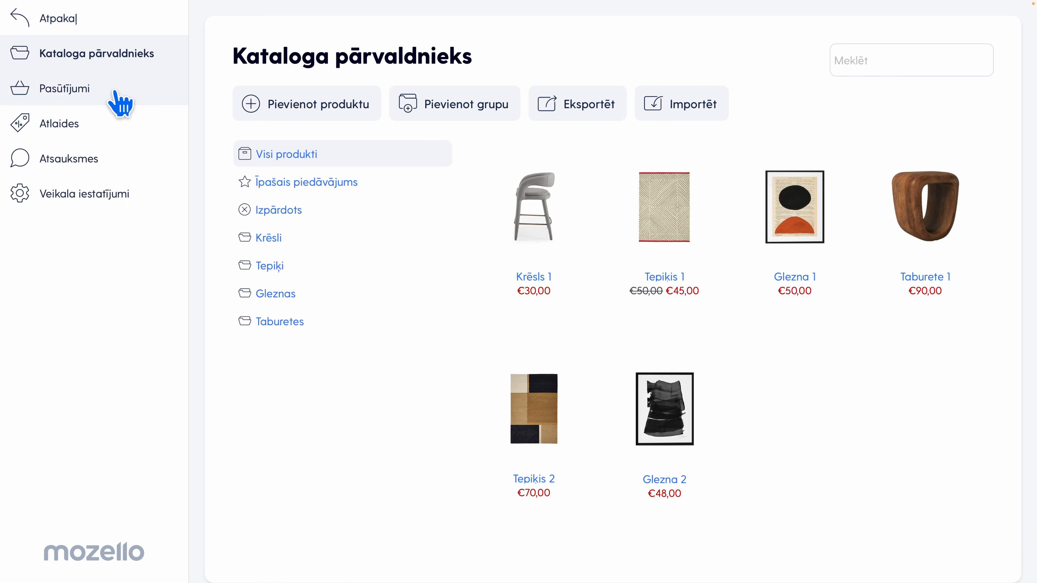
View the store's orders (Pasūtījumi) and its discounts (Atlaides)
click(78, 93)
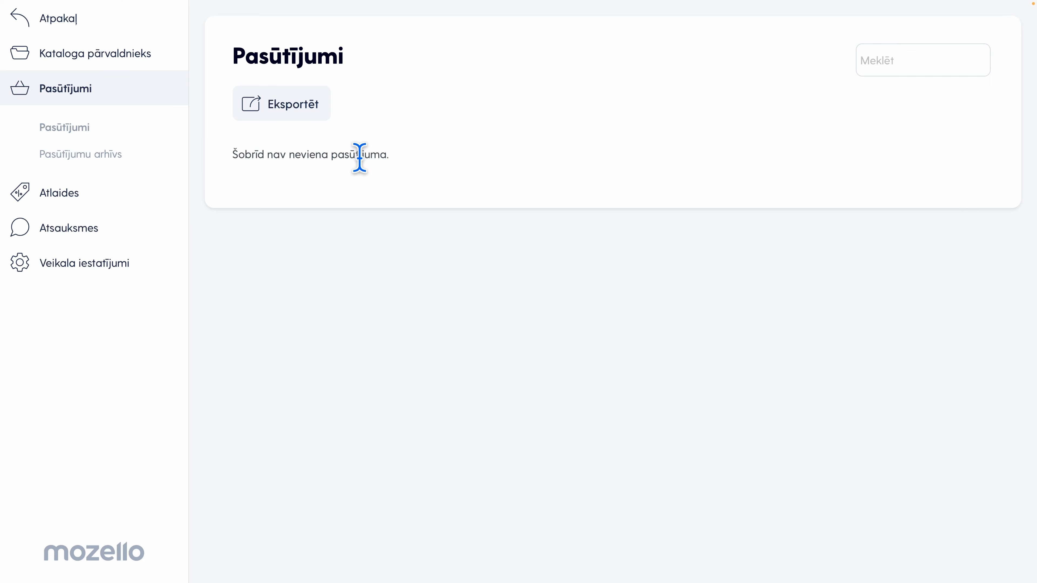
click(101, 203)
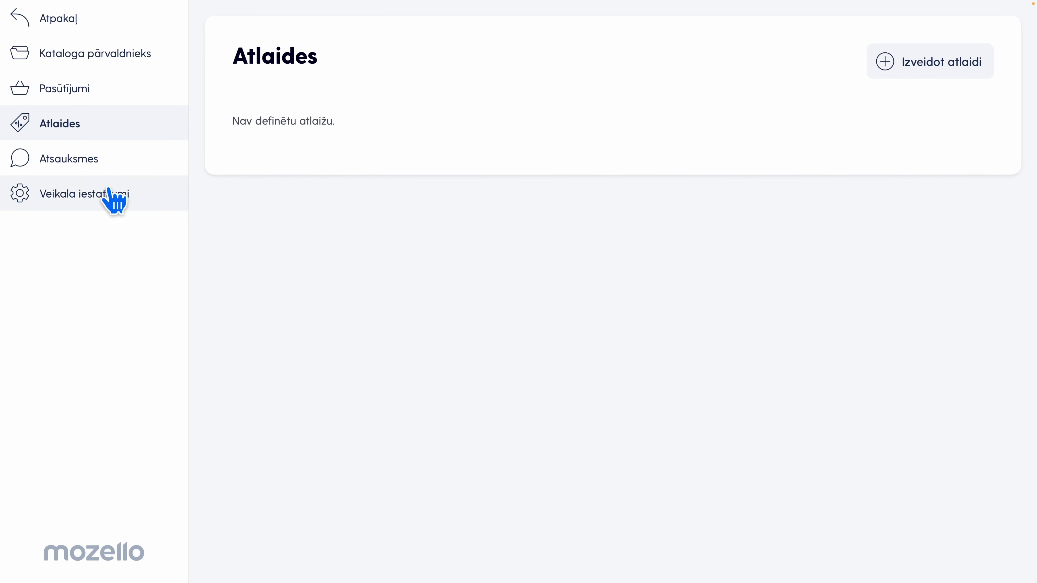
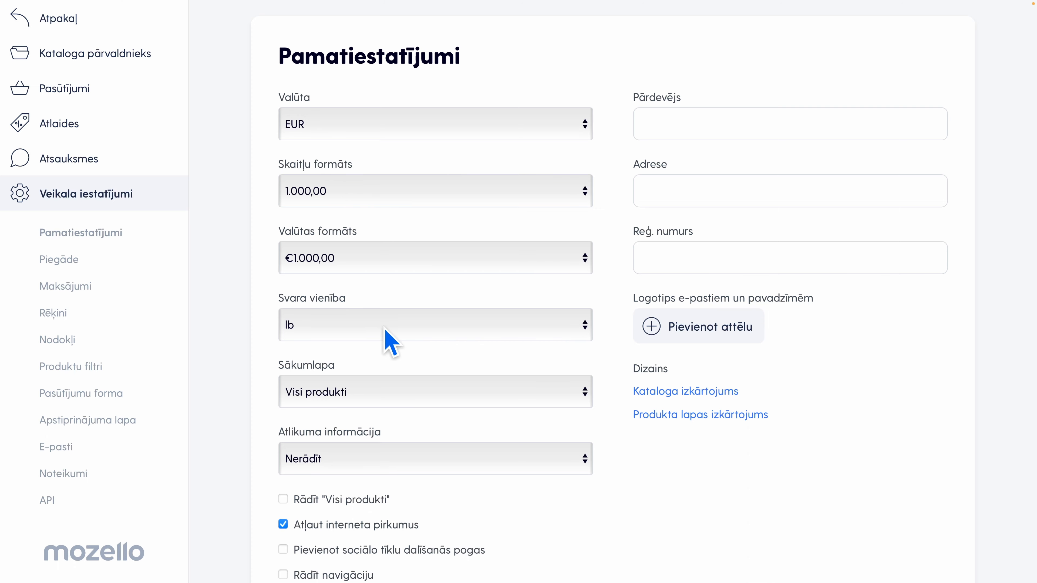
Set the store's weight unit to kg and enable navigation (Rādīt navigāciju), filters, sorting (Iespējot kārtošanu) and reviews (Iespējot atsauksmes)
click(391, 322)
click(327, 301)
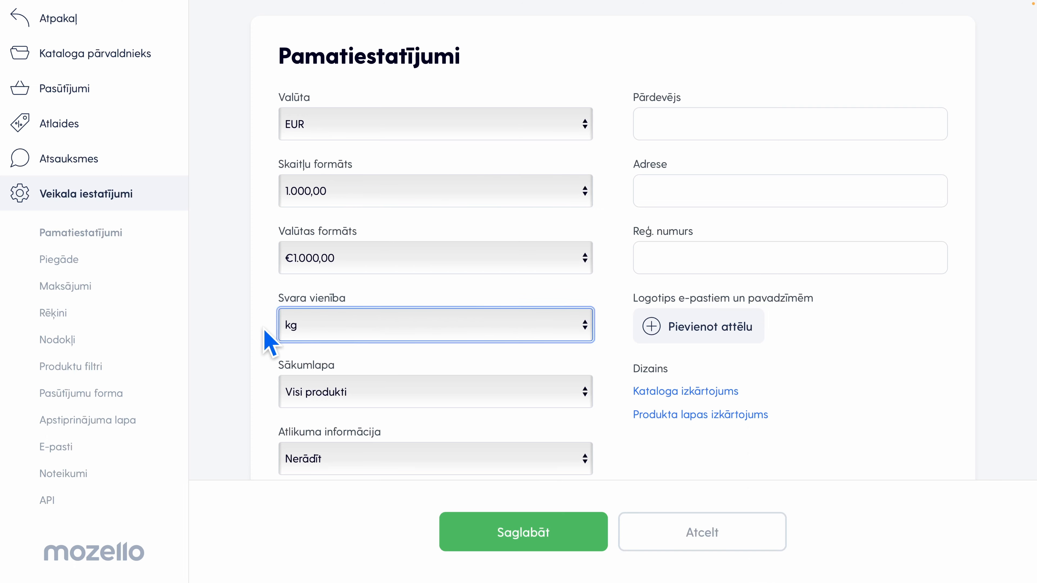
scroll(469, 390, down, 3)
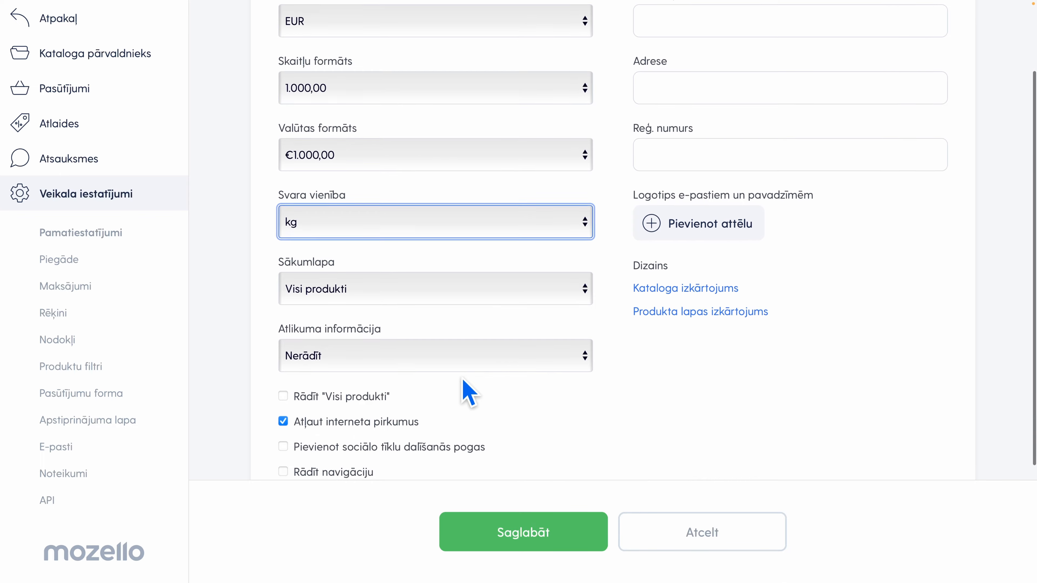
scroll(470, 391, down, 3)
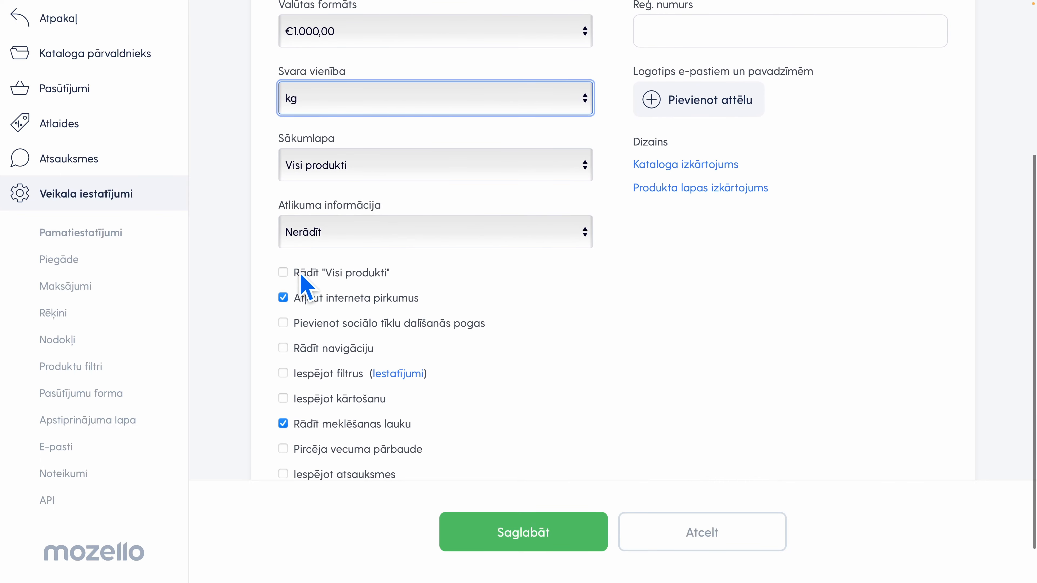
scroll(359, 287, down, 1)
scroll(358, 280, down, 1)
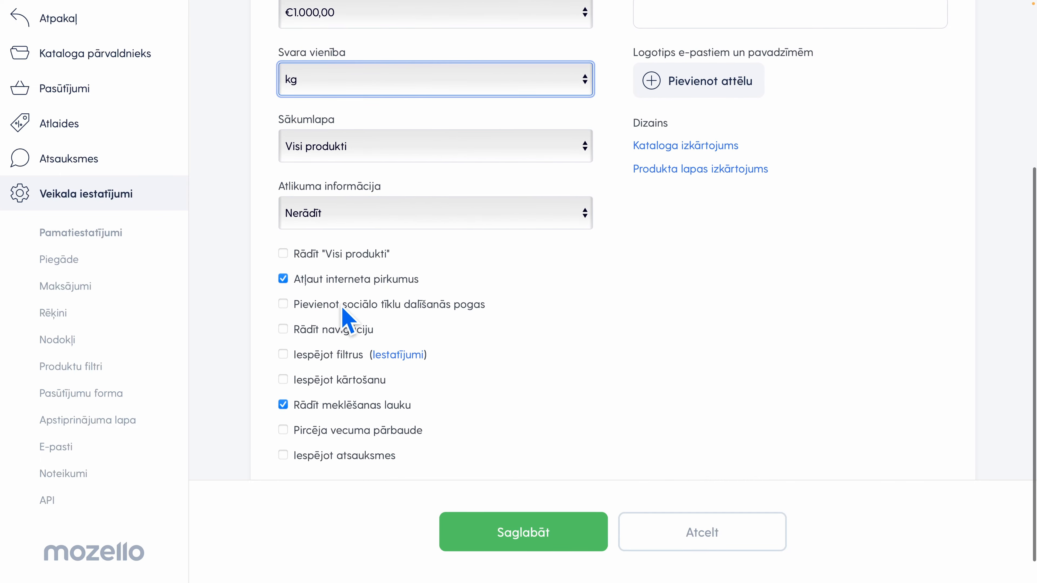
scroll(412, 322, down, 1)
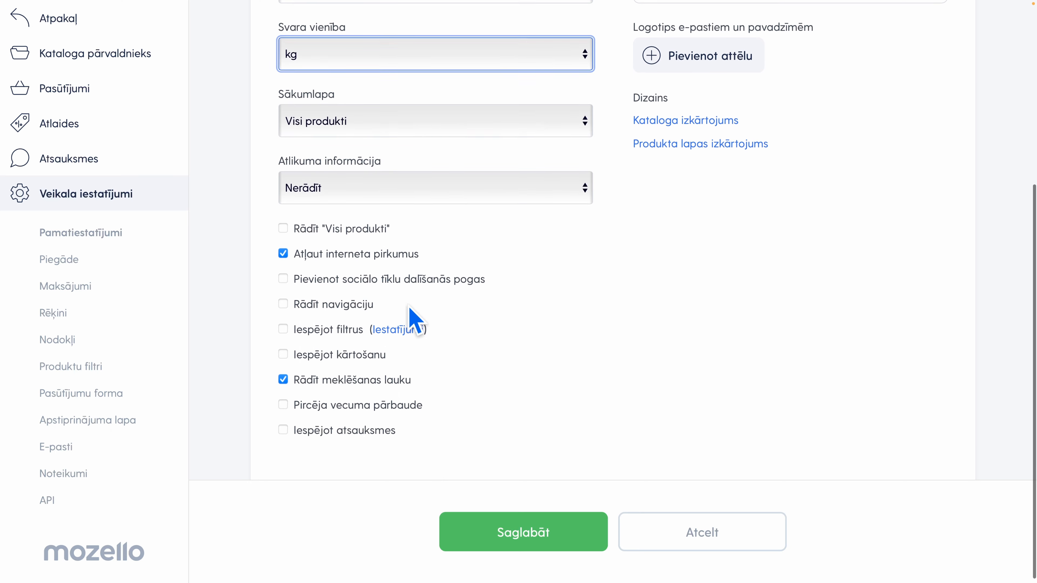
click(283, 303)
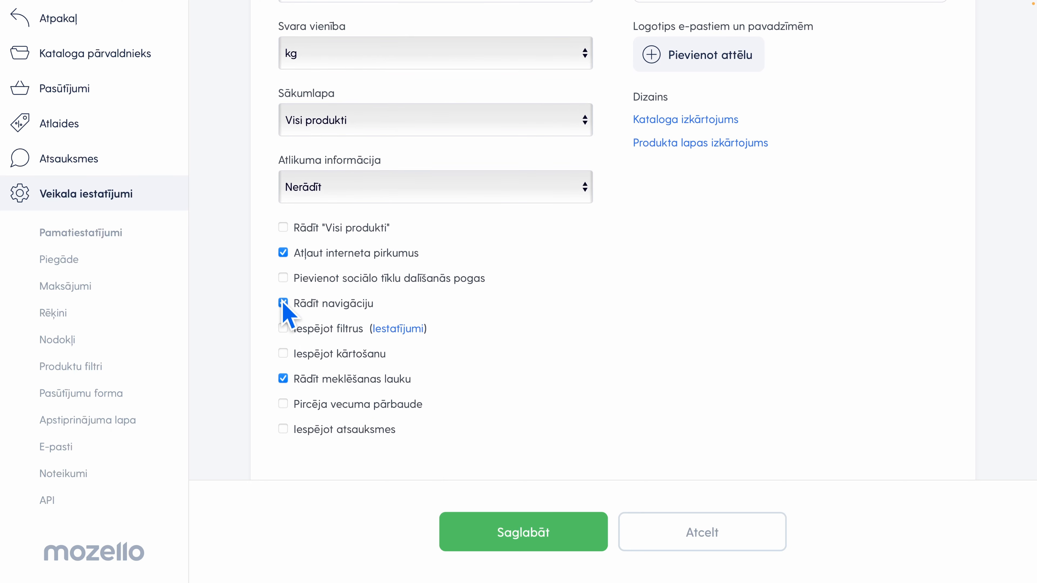
click(283, 330)
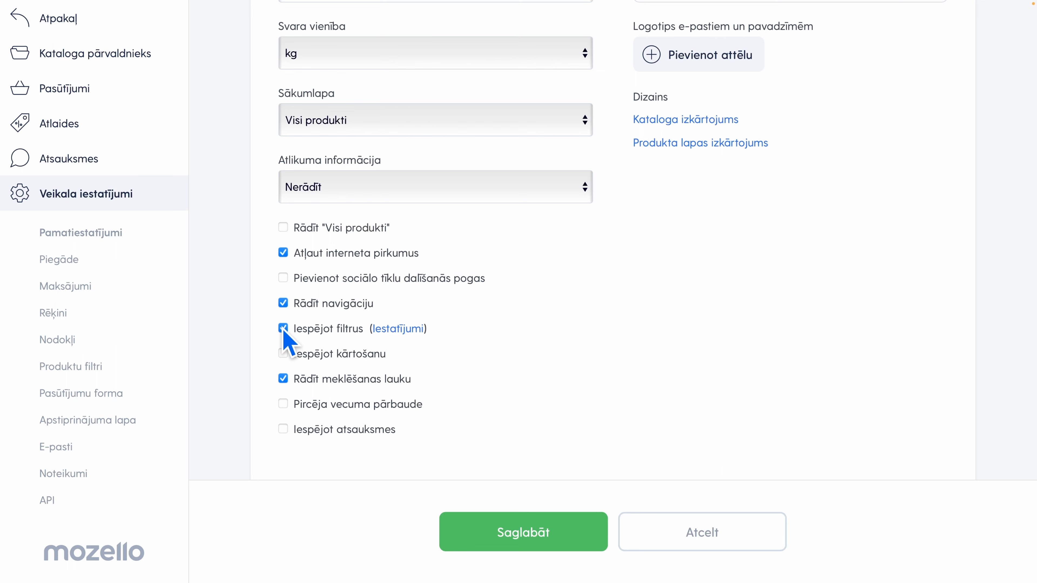
click(283, 354)
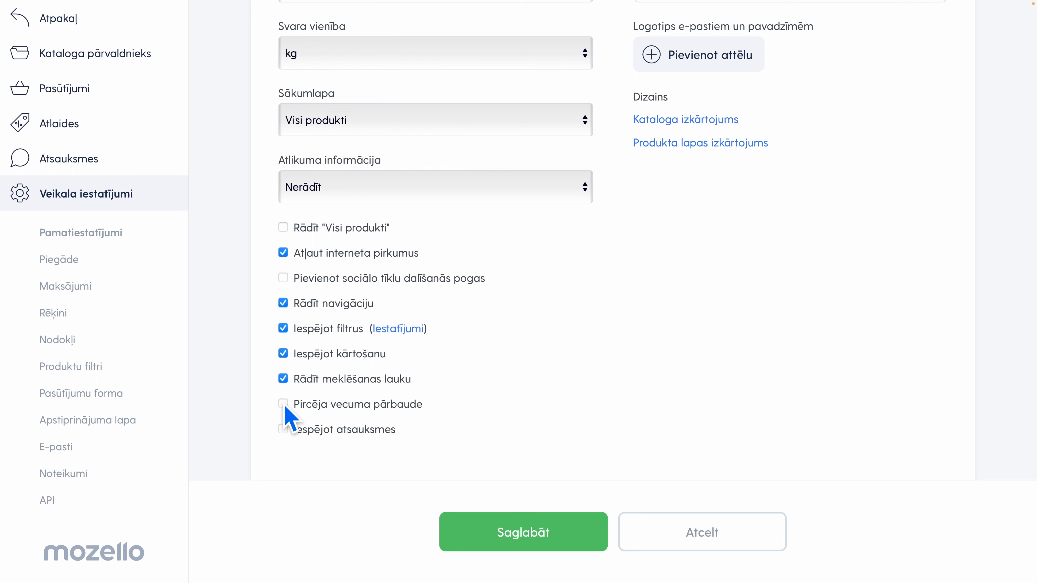
click(283, 430)
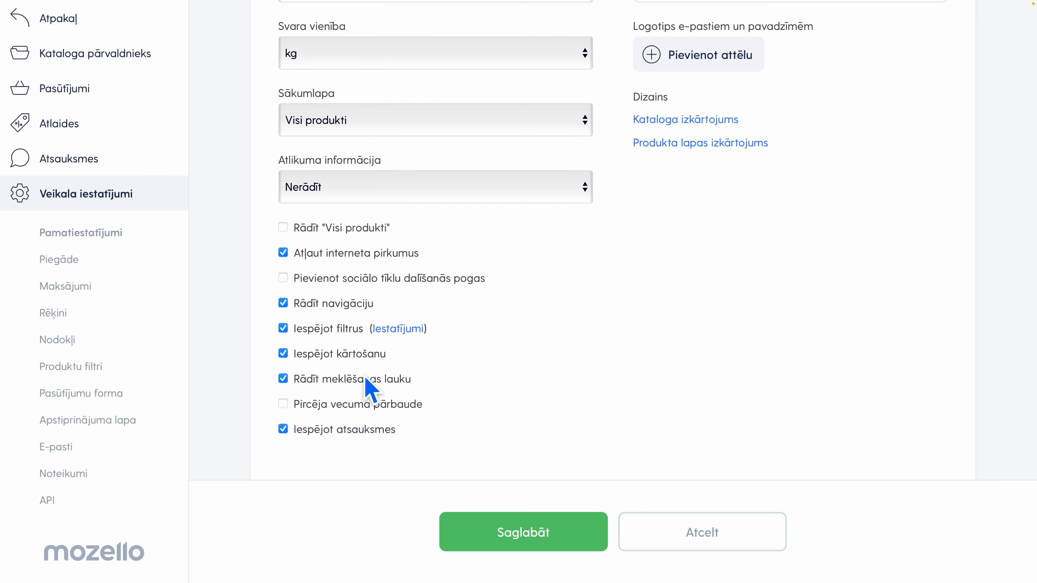
Upload logo.png as the logo for e-mails and invoices and save the basic store settings
scroll(562, 267, up, 6)
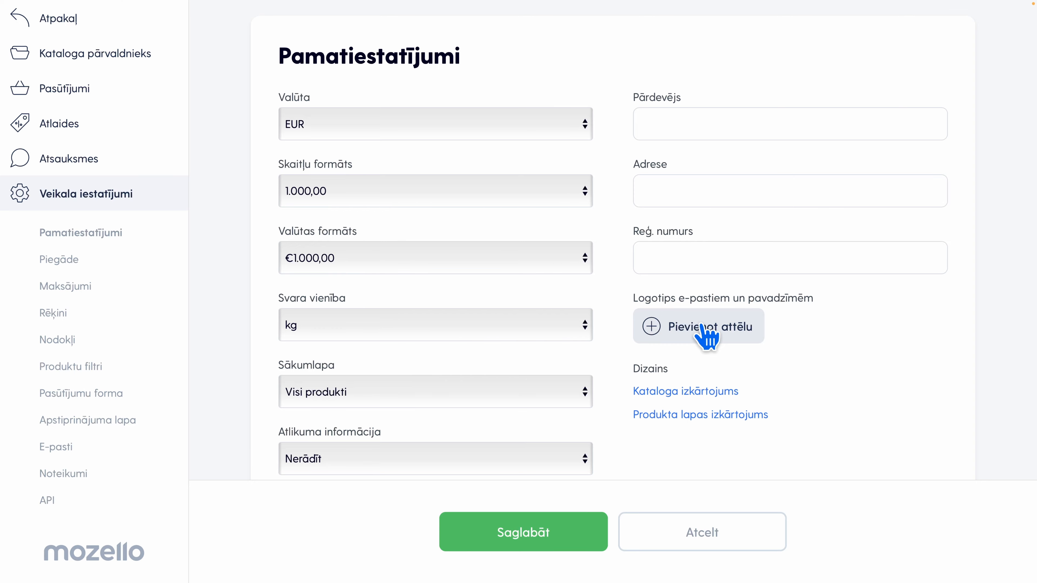
click(728, 342)
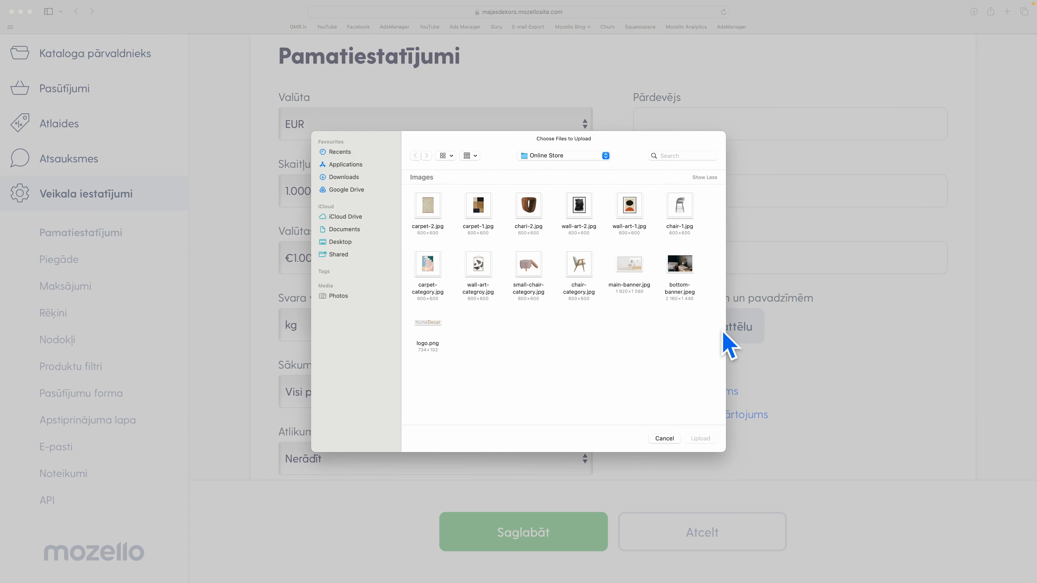
click(427, 329)
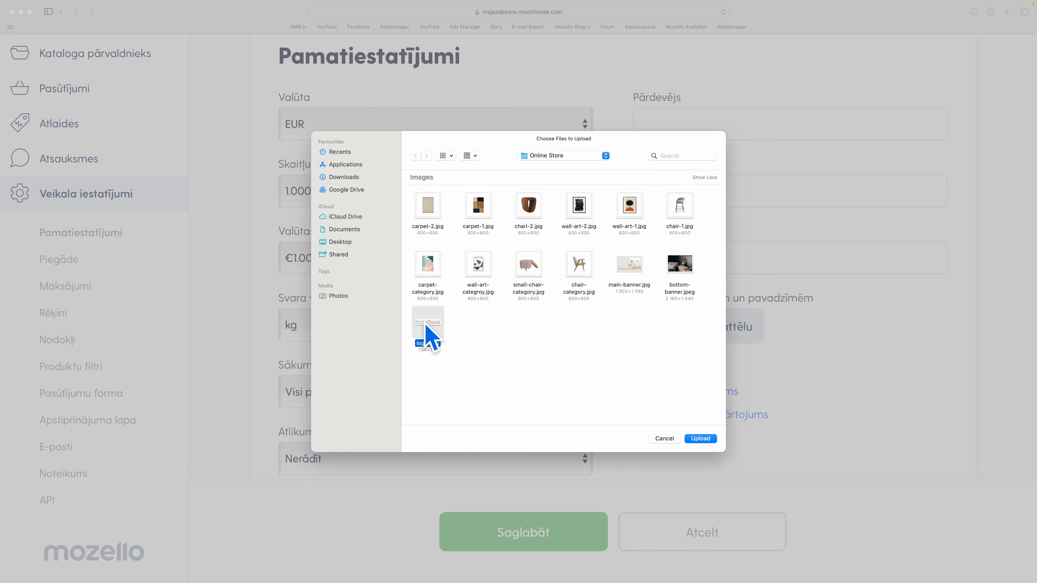
click(704, 438)
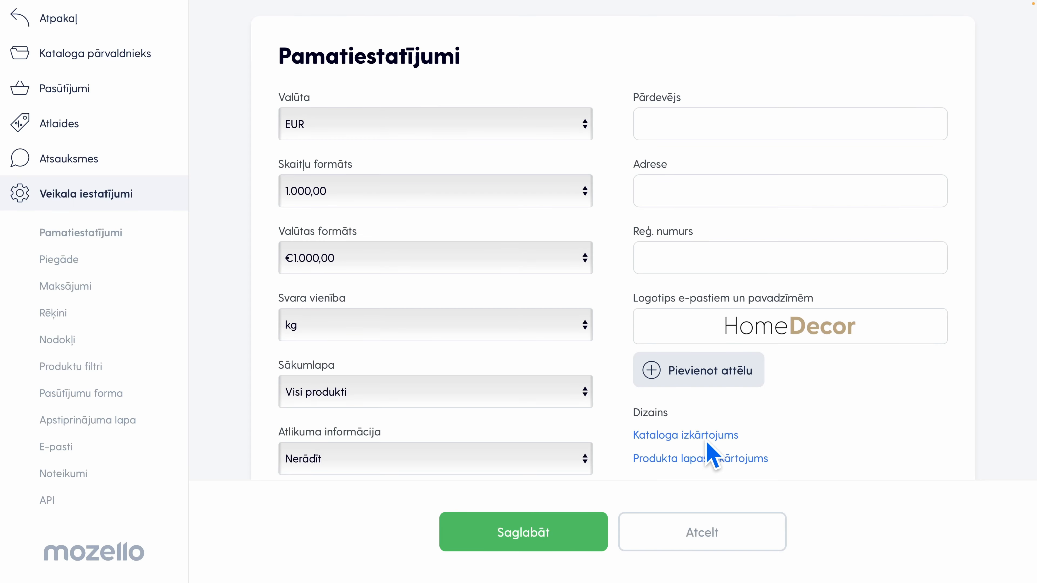
click(585, 527)
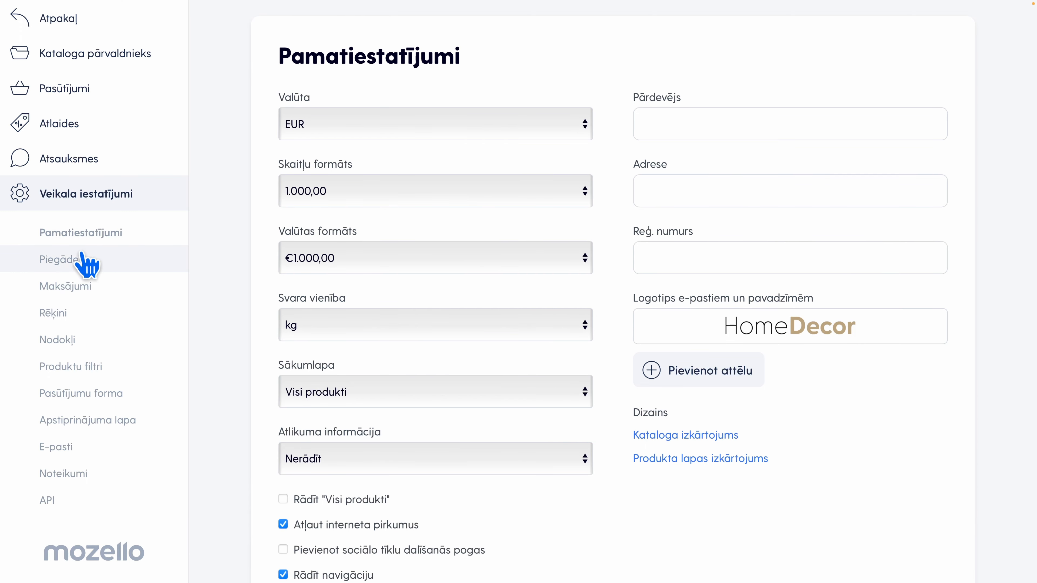
Add a delivery method (Piegāde) with the description Omniva and Omniva Latvija as the delivery service provider
click(64, 264)
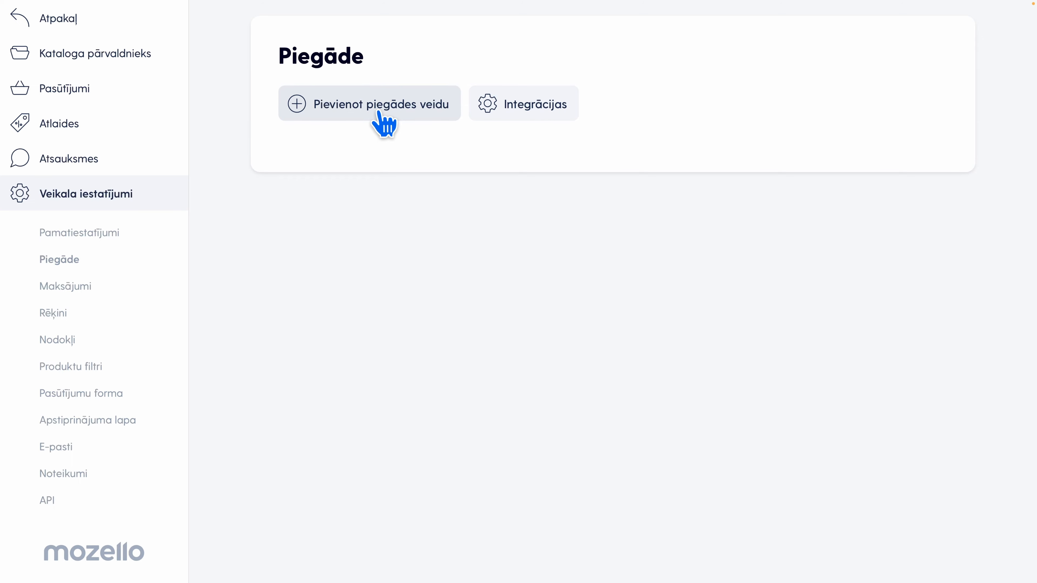
click(331, 118)
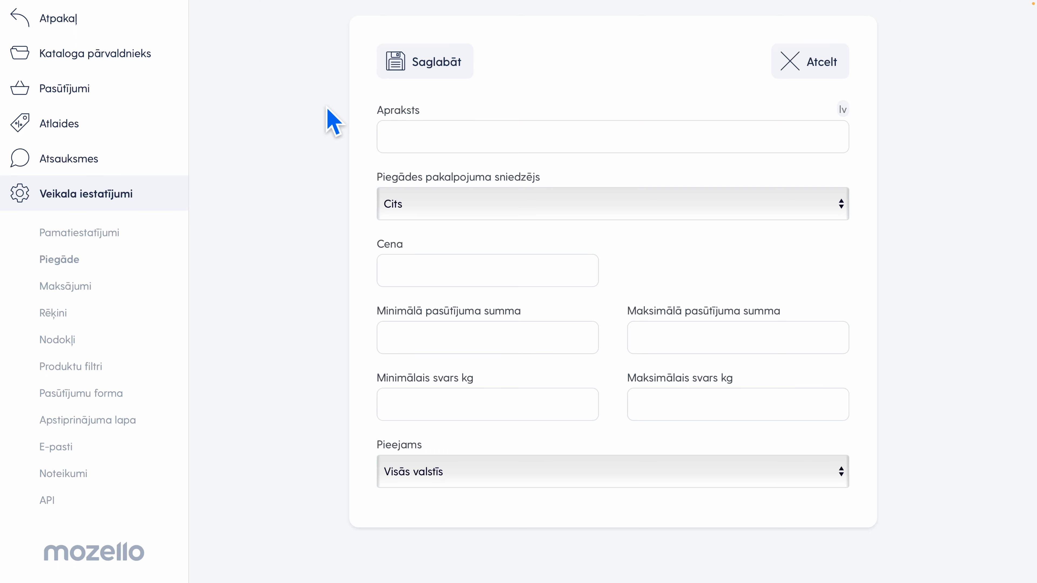
click(468, 129)
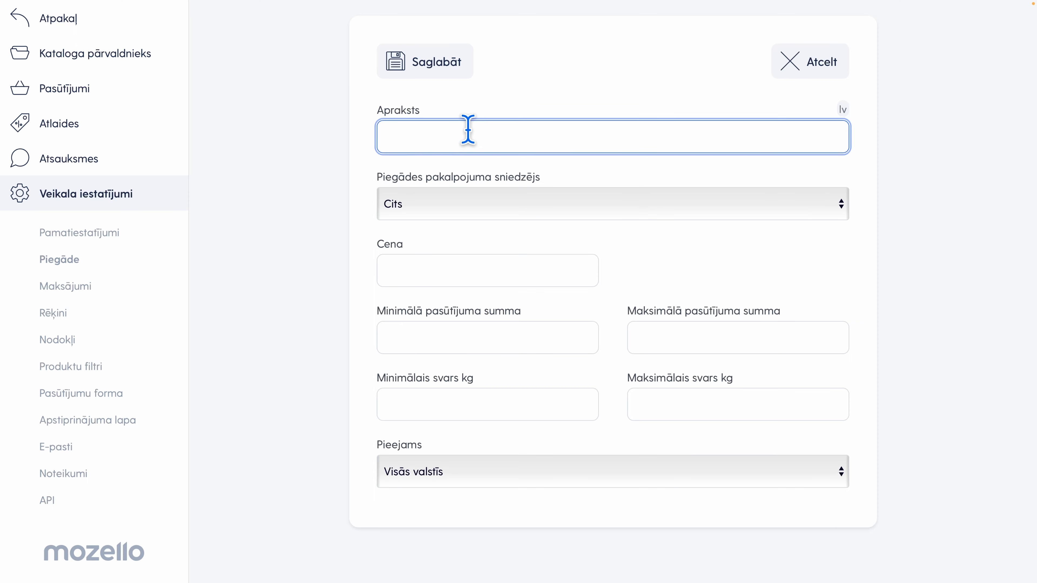
text(Omniva)
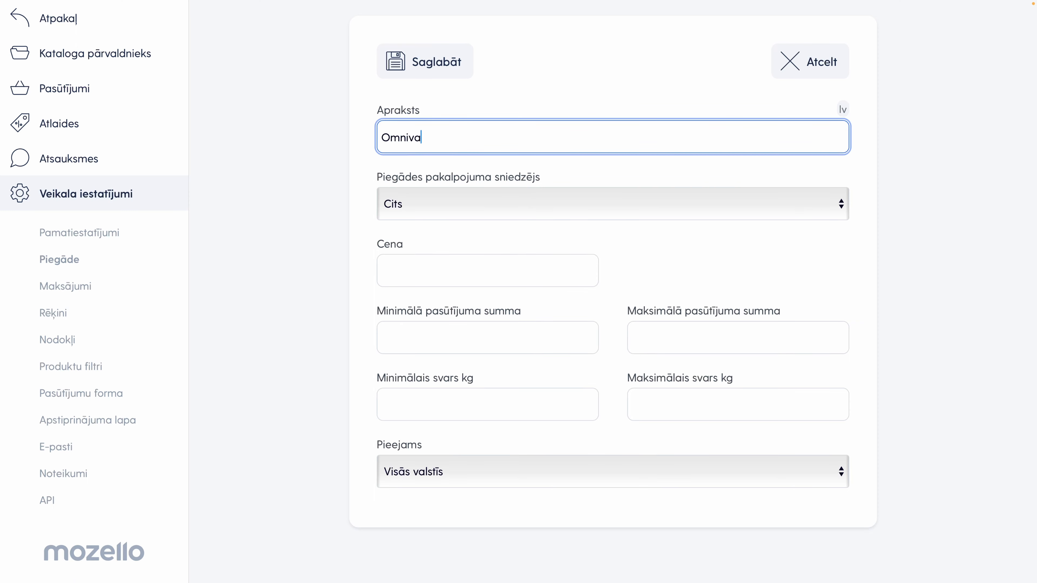
click(422, 204)
scroll(457, 152, up, 3)
scroll(461, 141, up, 2)
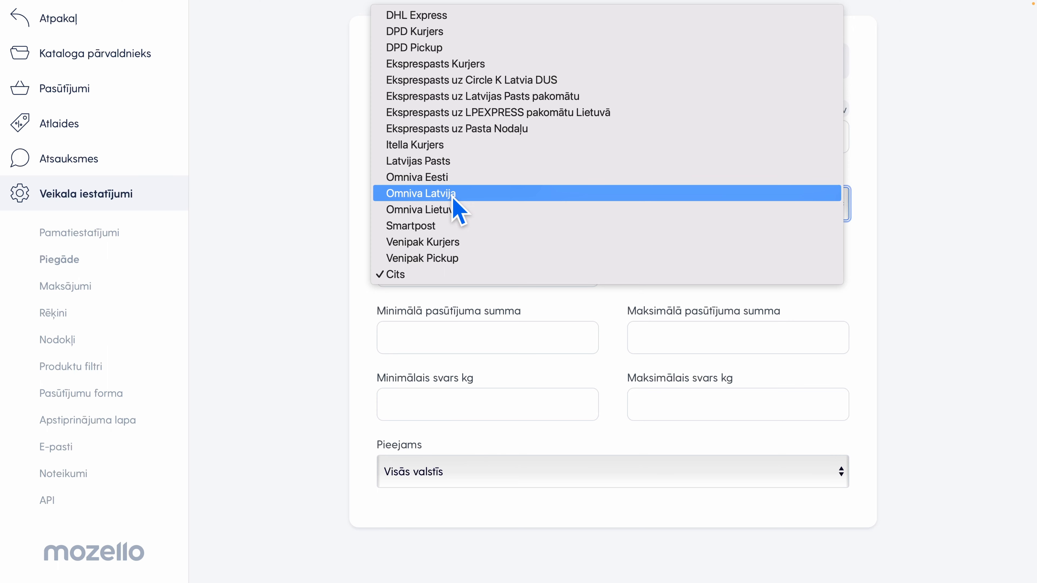
click(471, 194)
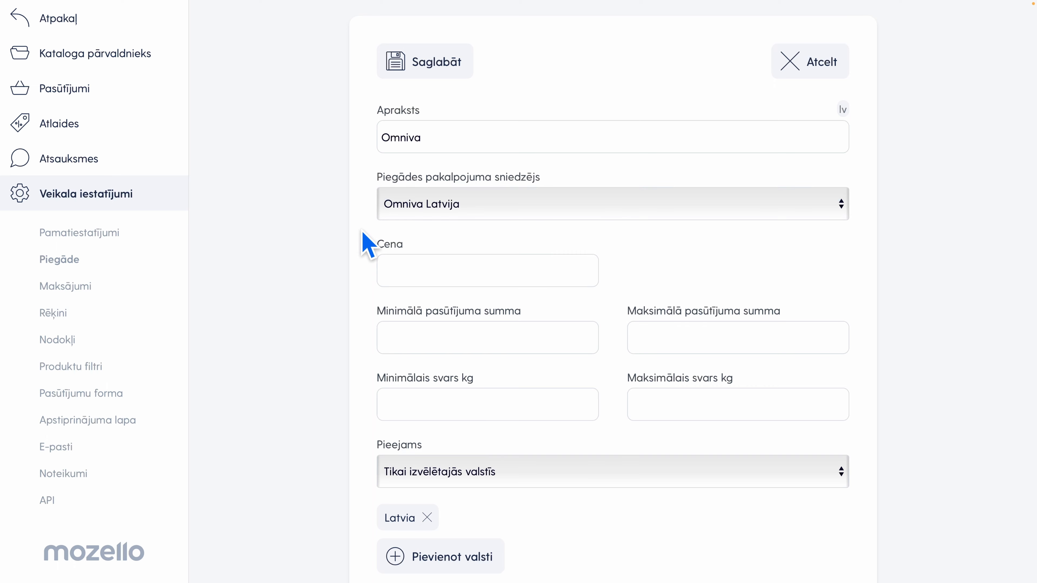
Set the Omniva delivery price to 2, review its order sum, weight and country limits, and save the delivery method
click(447, 275)
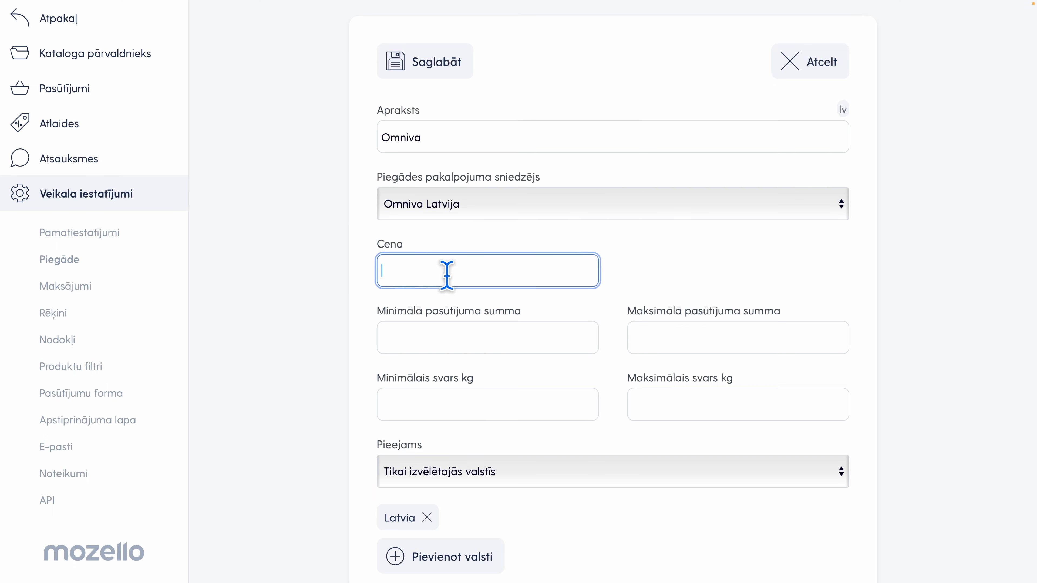
text(2)
click(372, 316)
scroll(373, 316, down, 1)
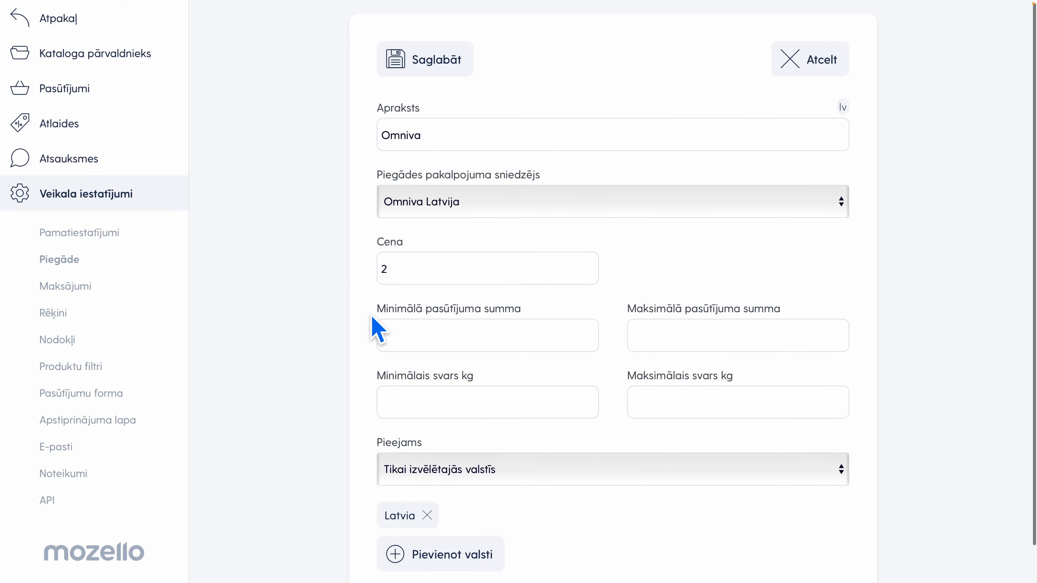
scroll(372, 317, down, 2)
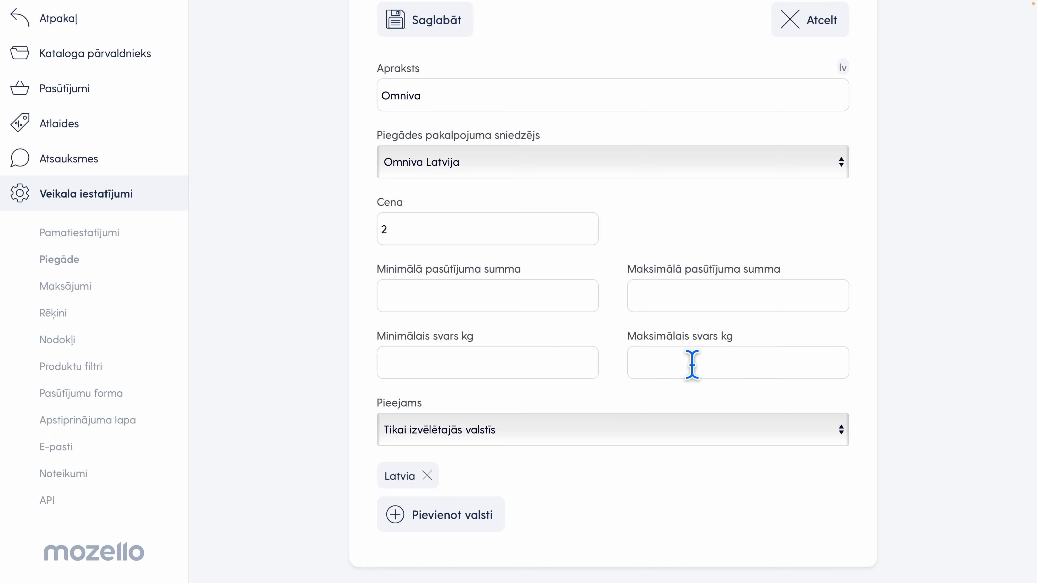
scroll(692, 361, up, 2)
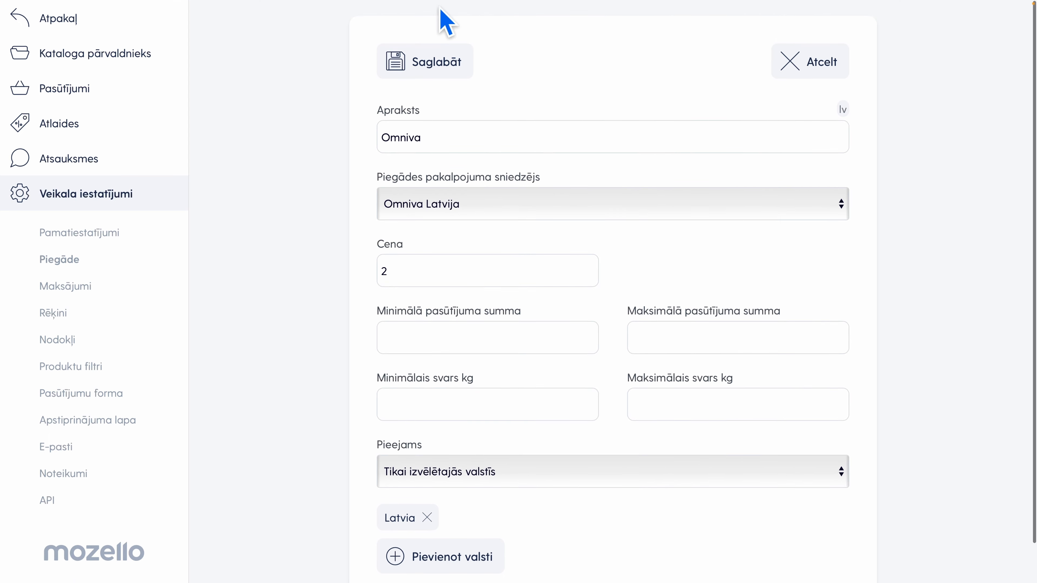
click(413, 63)
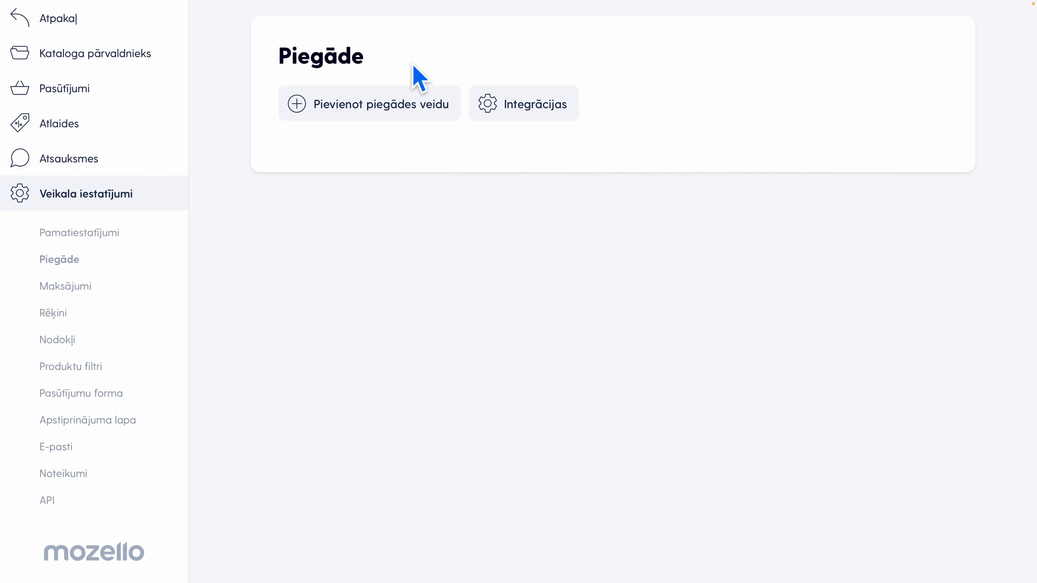
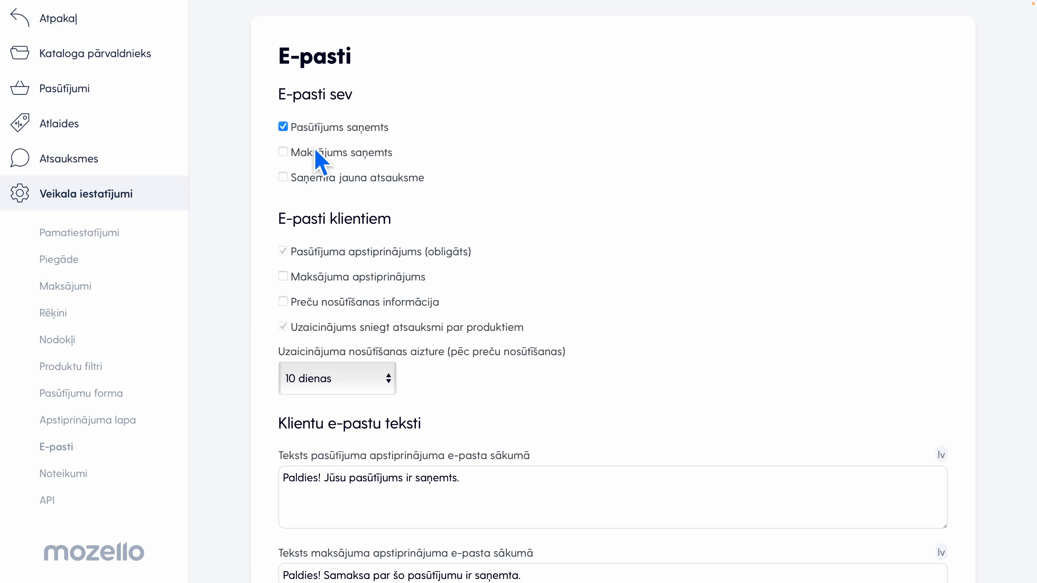
Enable the store's own e-mails Maksājums saņemts and Saņemta jauna atsauksme, and the customer e-mail Preču nosūtīšanas informācija
click(282, 154)
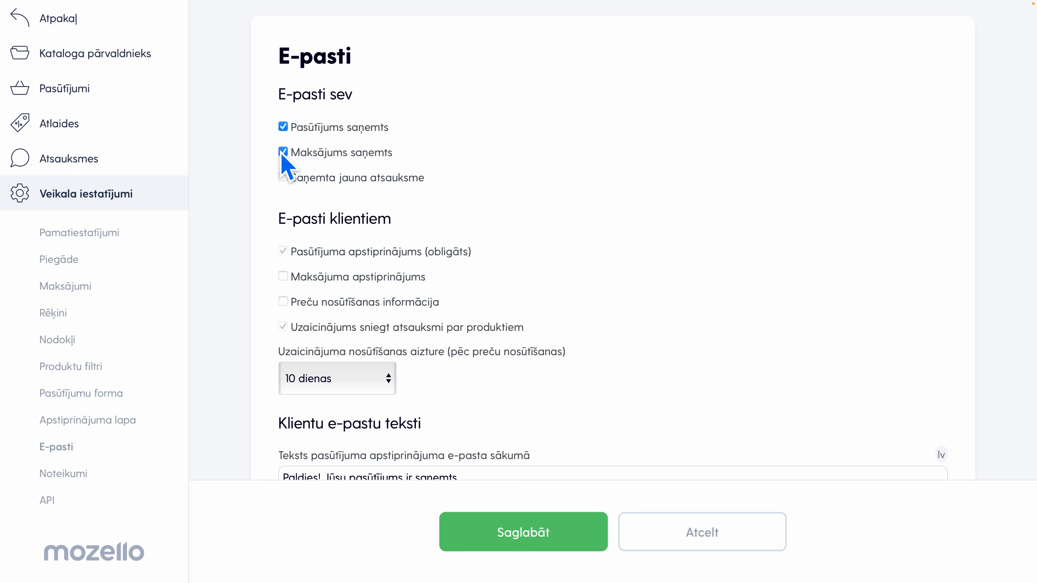
click(283, 178)
scroll(269, 228, down, 2)
scroll(256, 264, down, 2)
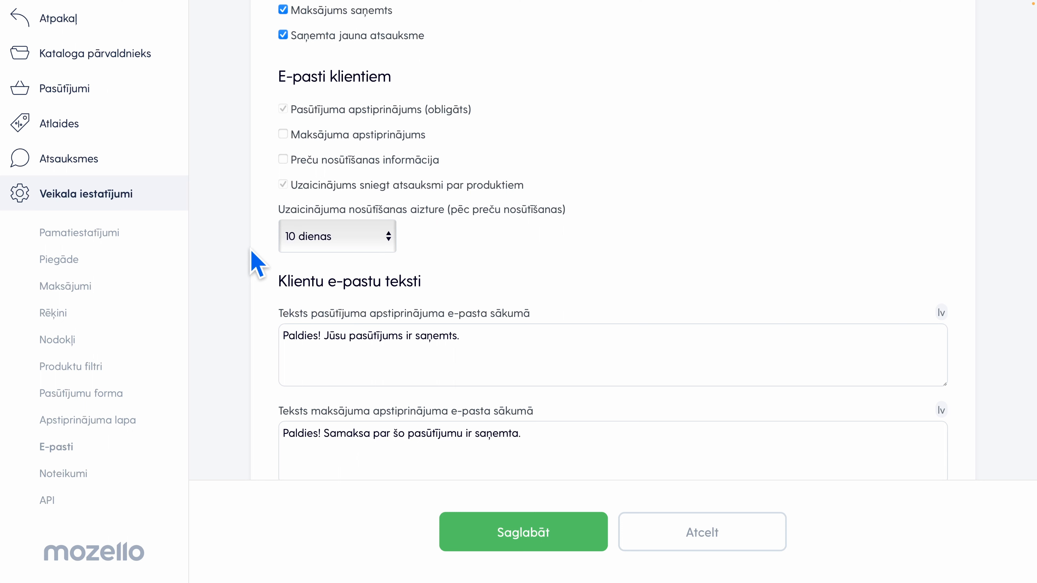
click(284, 158)
Try a review invitation delay of 5 dienas, and set it back to 10 dienas
scroll(488, 233, down, 1)
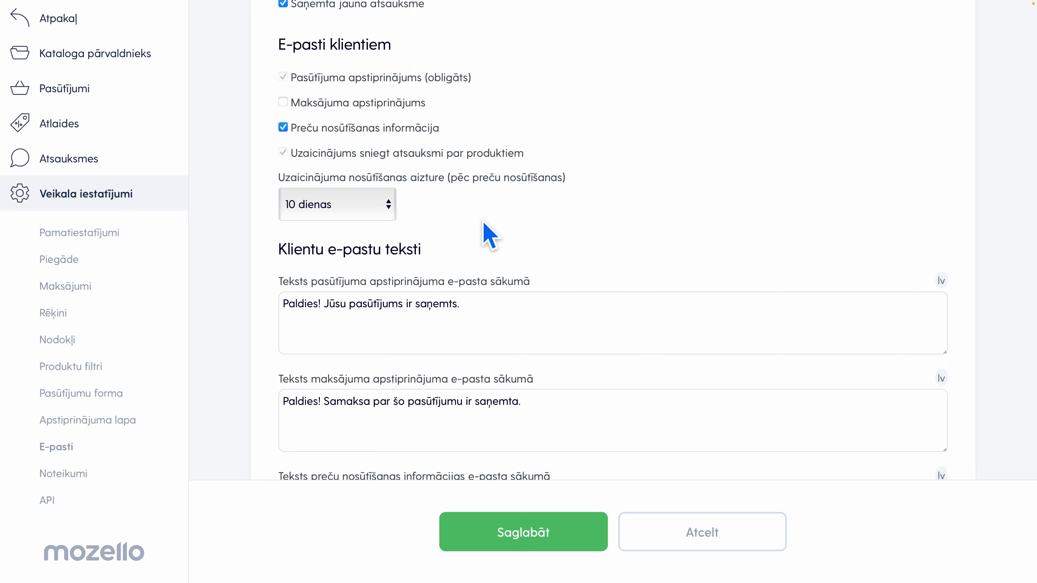
click(376, 206)
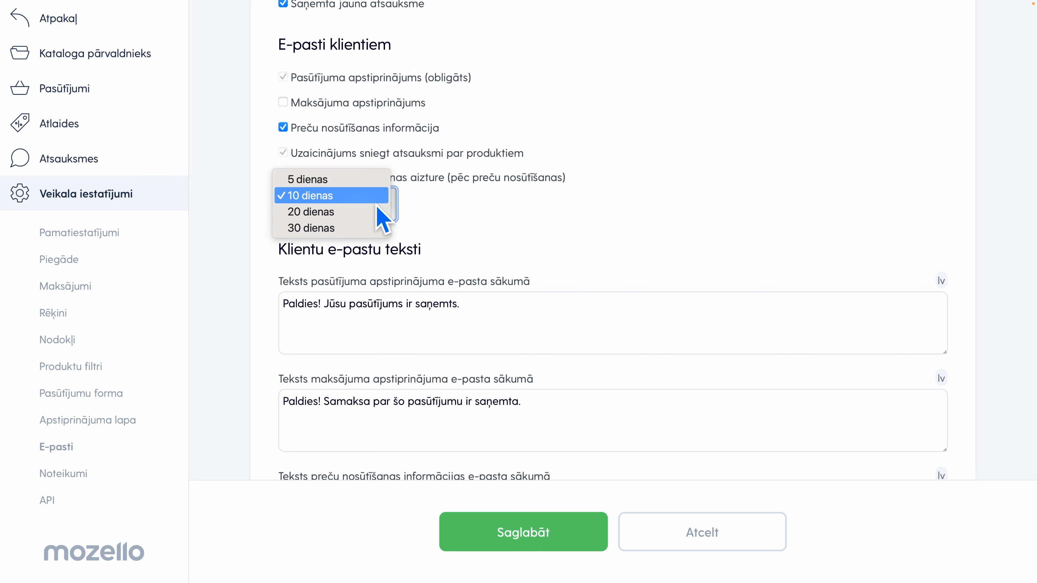
click(372, 180)
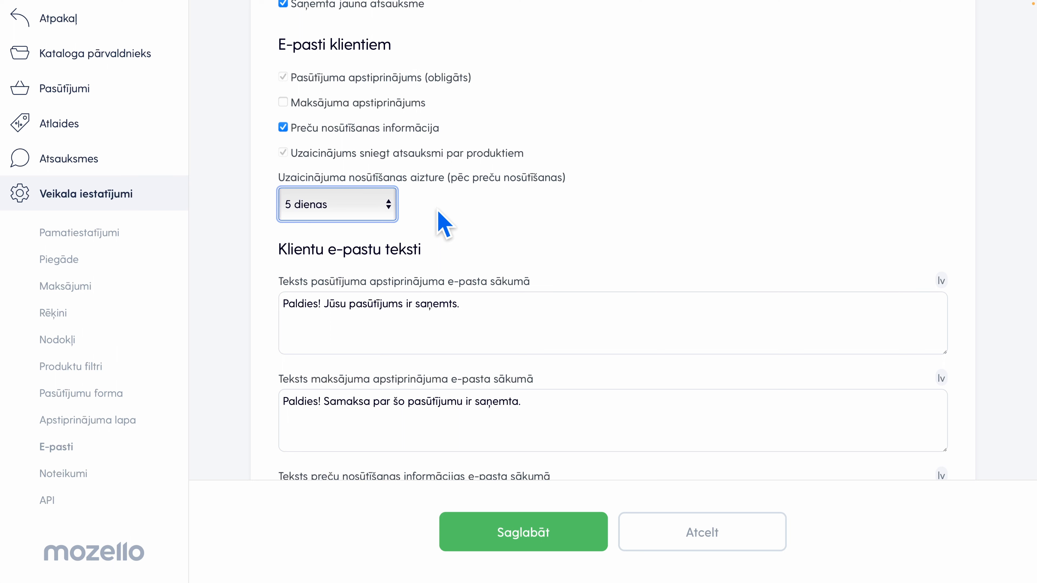
click(391, 206)
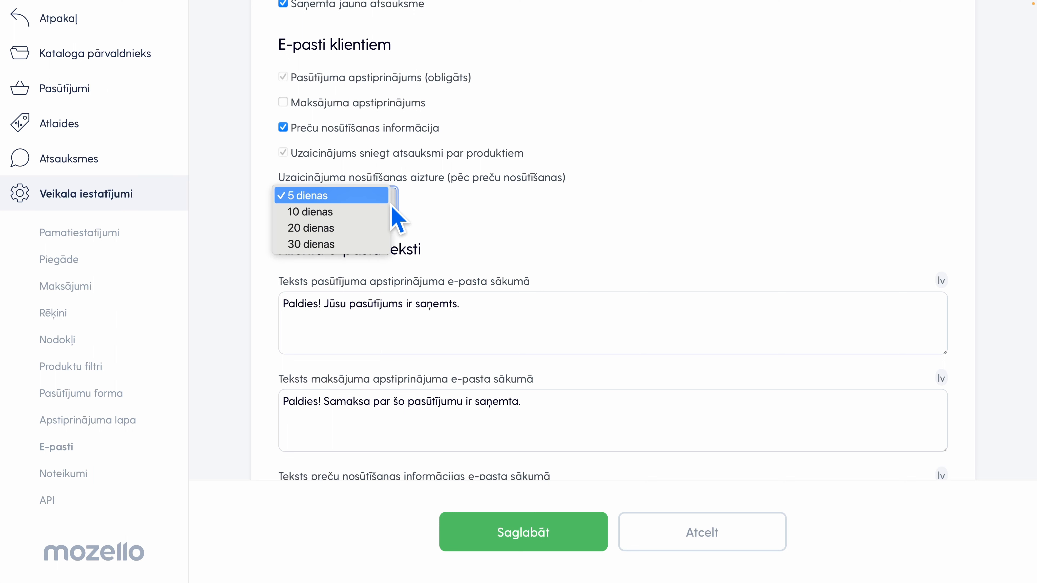
click(361, 212)
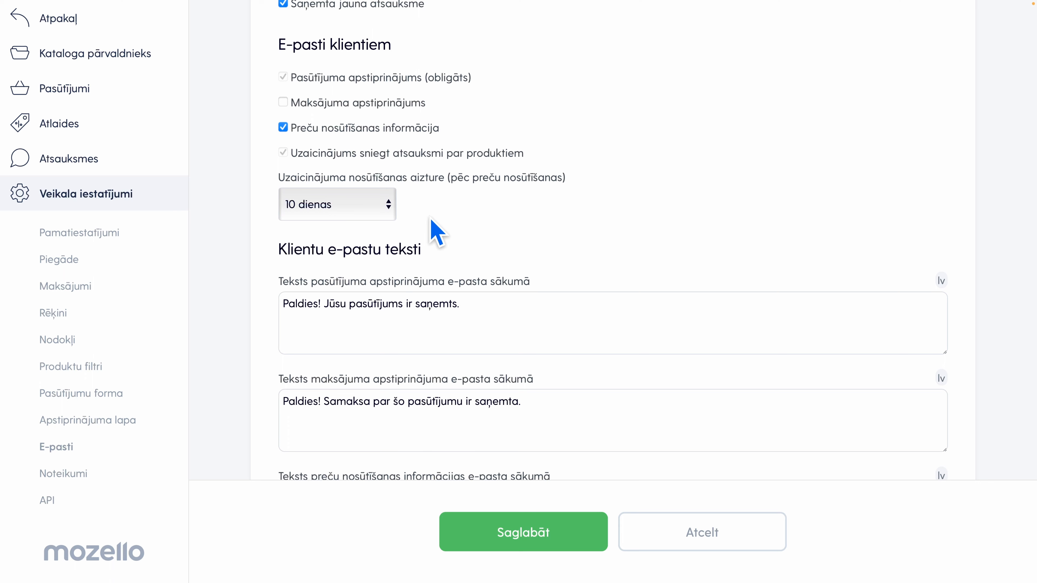
Review the customer e-mail texts and save the e-mail settings
scroll(431, 222, down, 3)
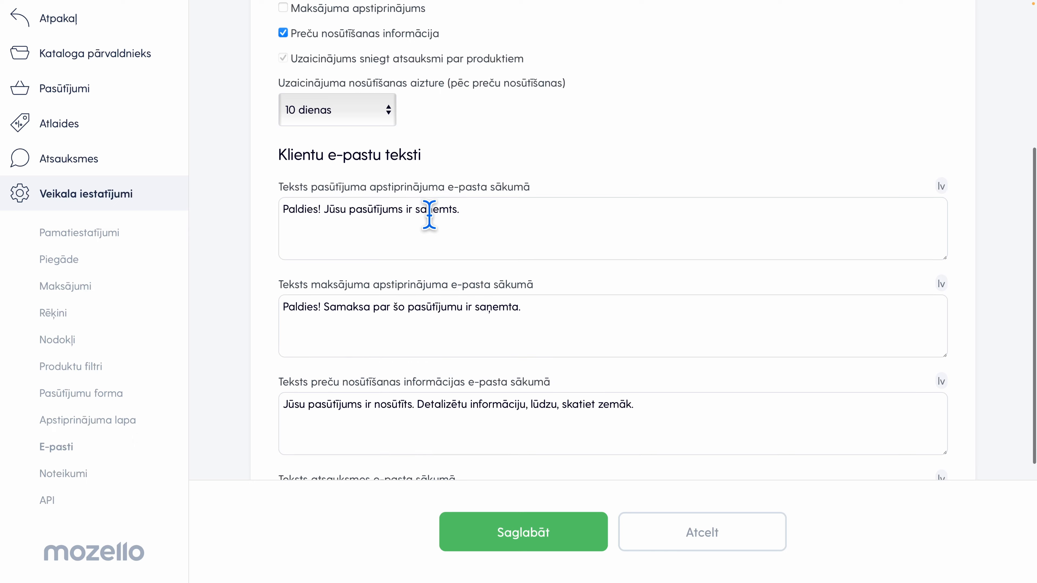
scroll(429, 215, down, 5)
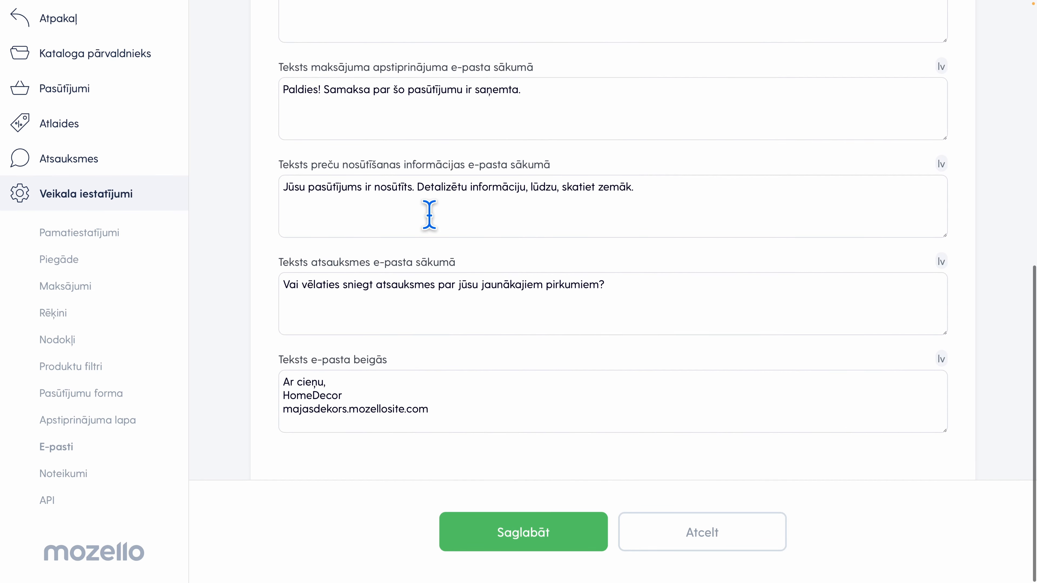
click(457, 531)
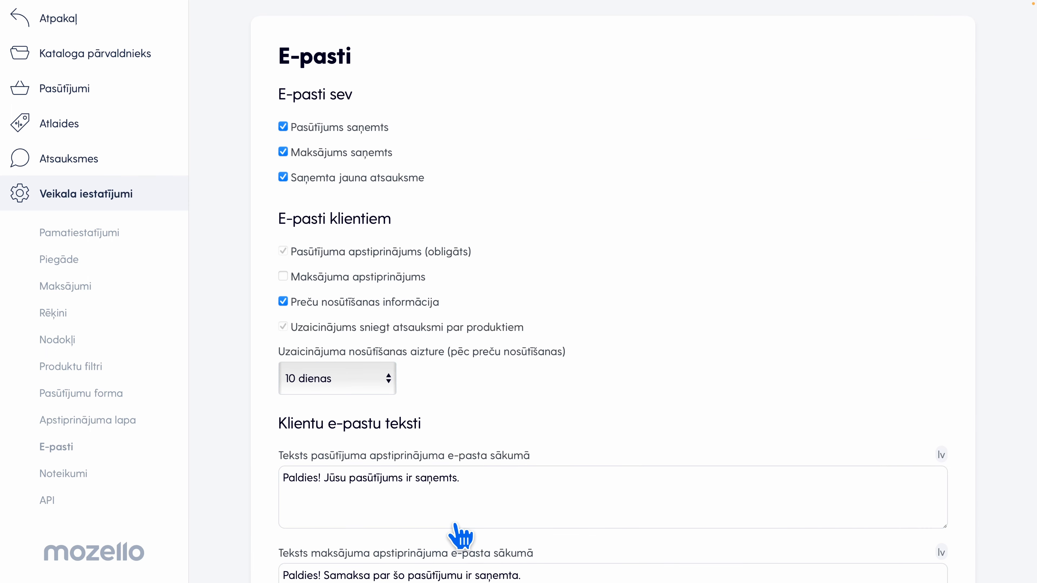
In the Noteikumi settings, require acceptance of the terms of use, with Noteikumi as both terms and privacy policy page, and save
click(105, 474)
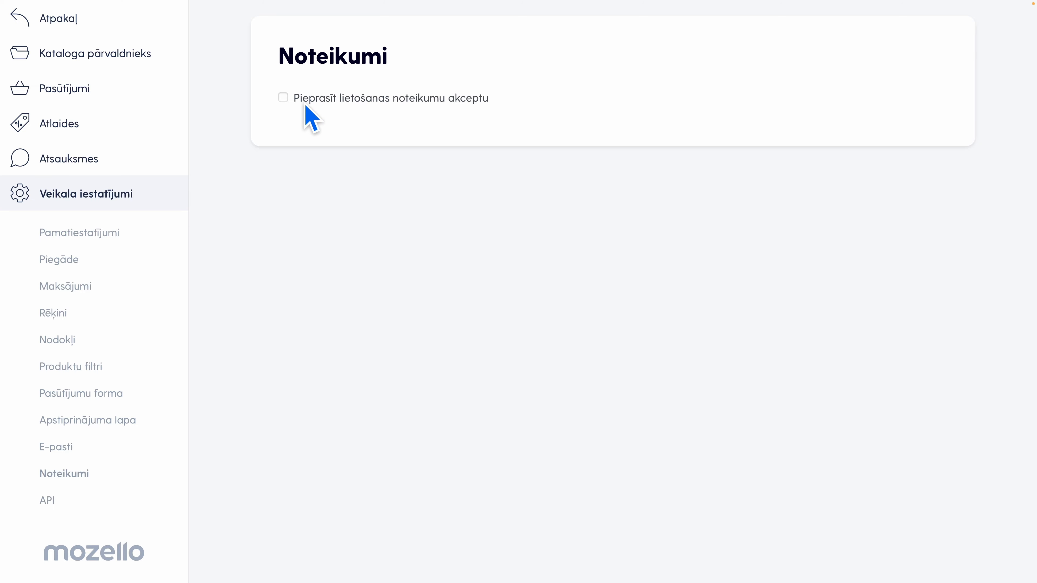
click(285, 100)
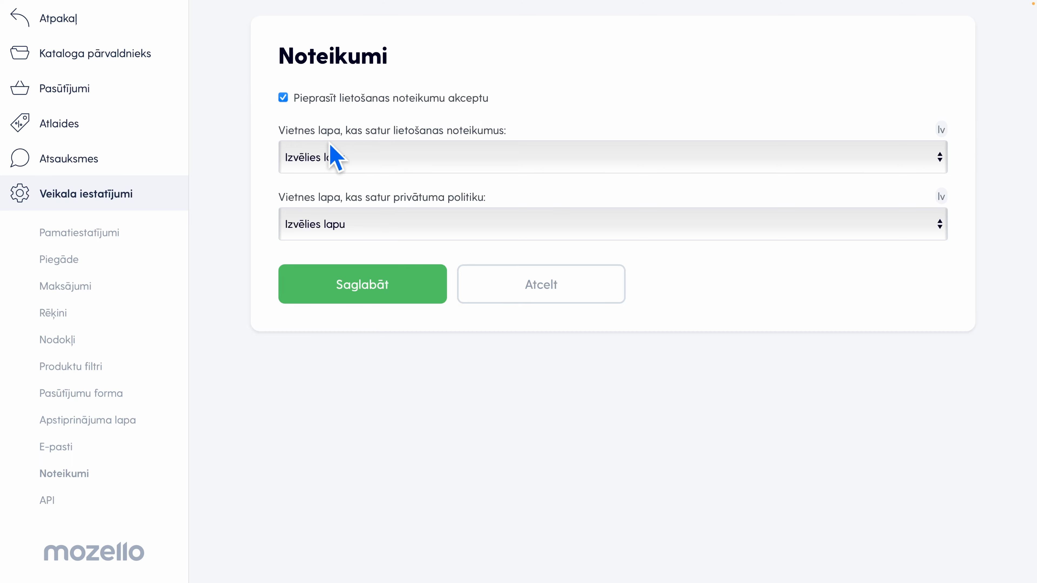
click(349, 153)
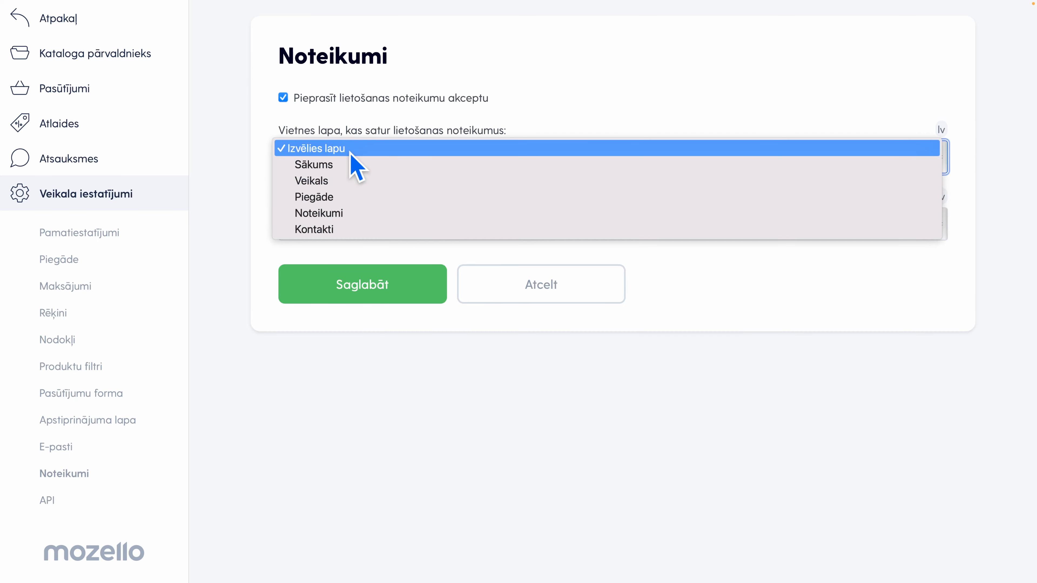
click(350, 214)
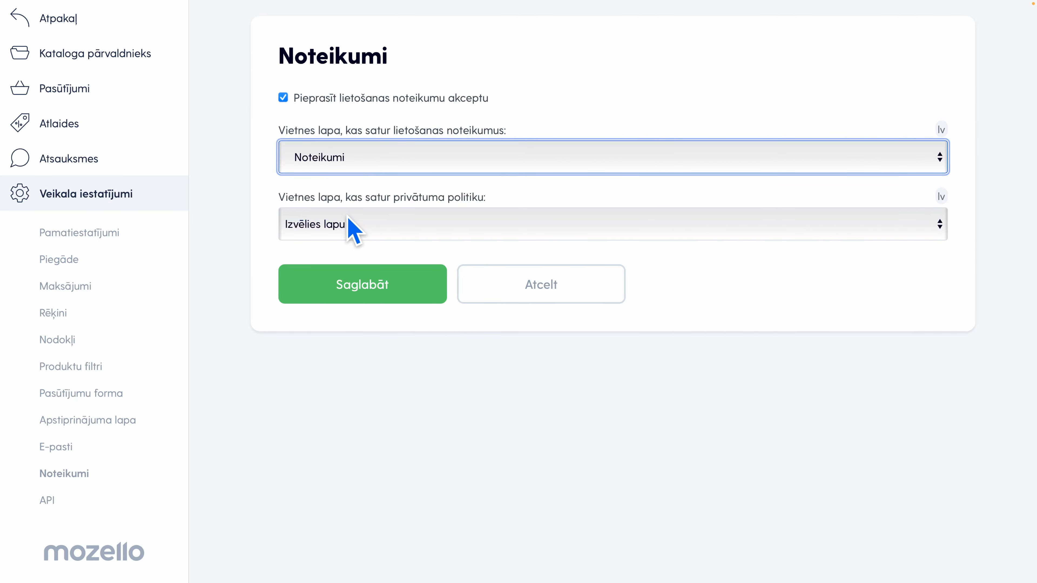
click(349, 218)
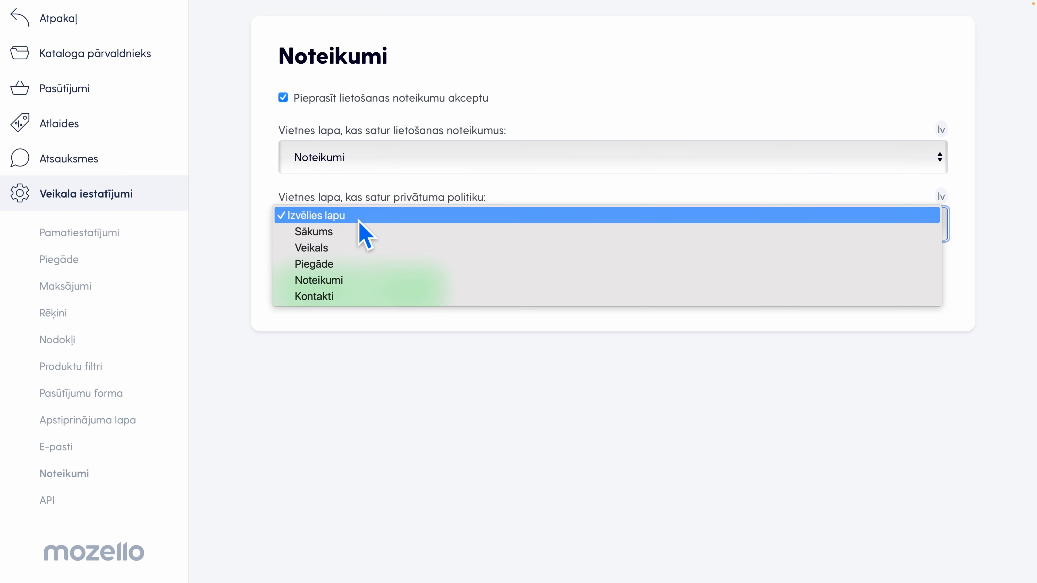
click(336, 281)
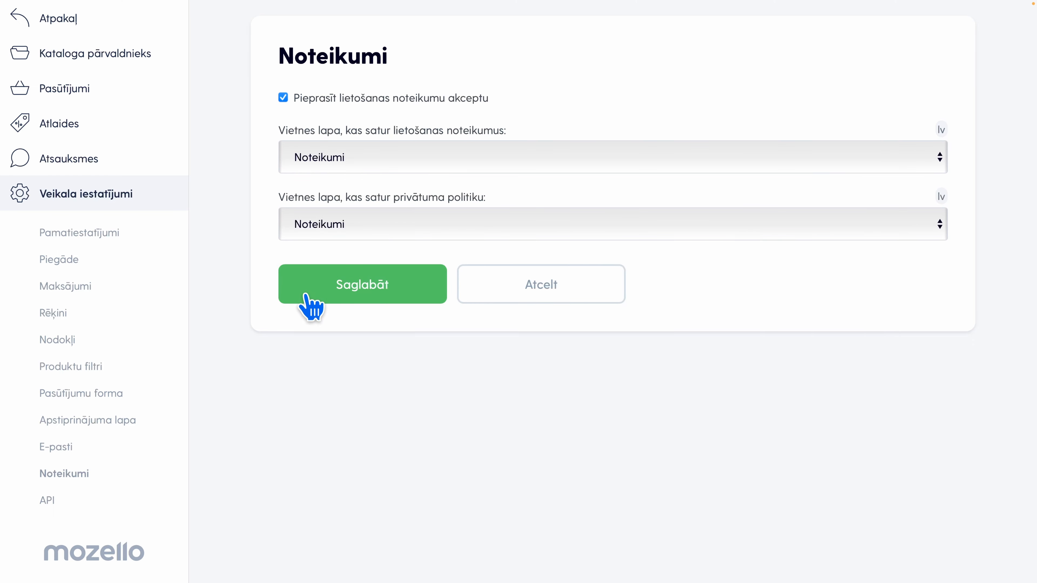
click(306, 295)
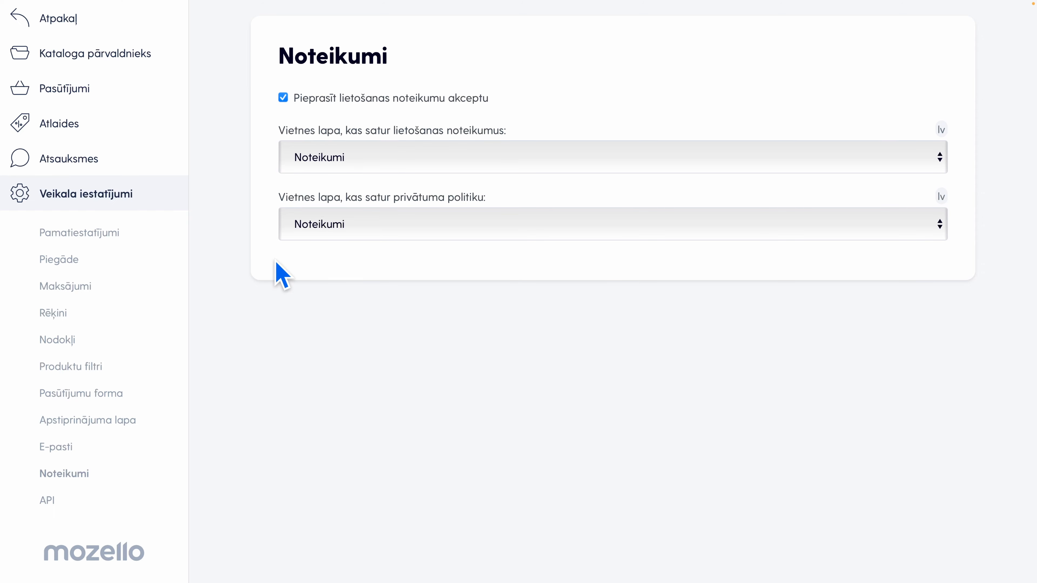
View the store's API settings and product catalogue, and go back to the website's Veikals page
click(114, 499)
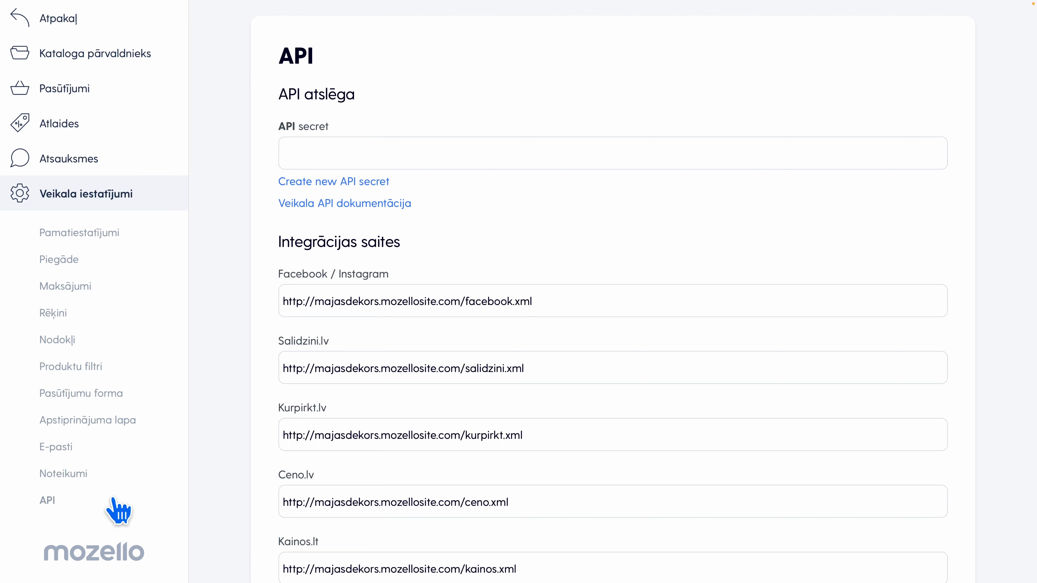
click(139, 56)
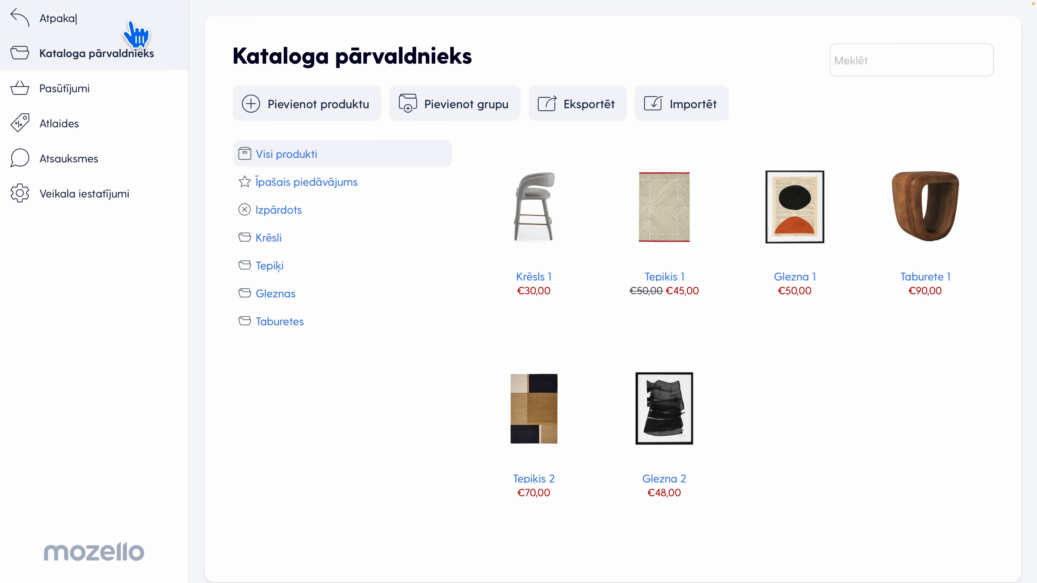
click(132, 25)
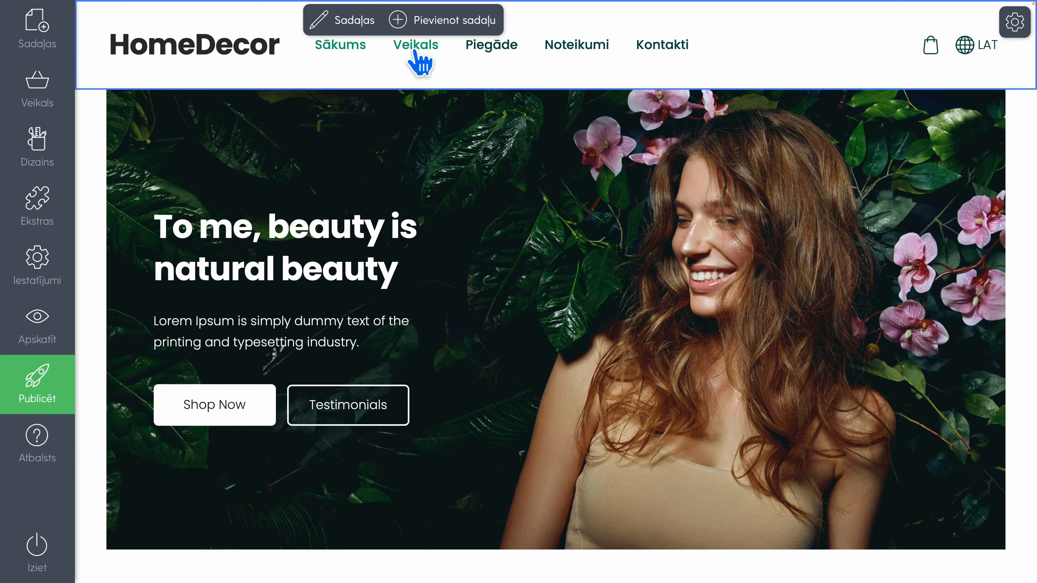
click(421, 51)
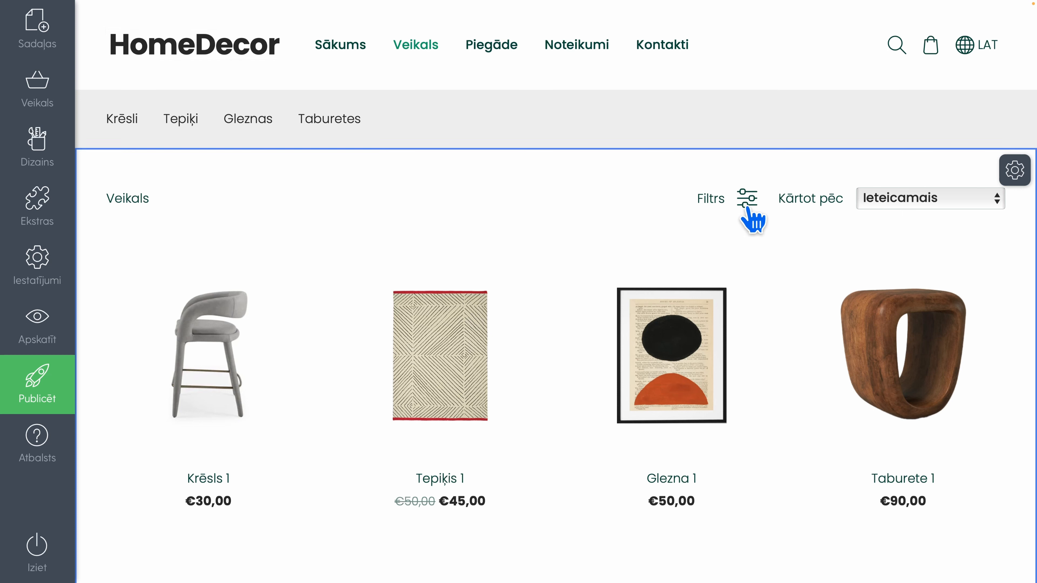
Sort the products on the Veikals page by Zemākā cena, and by Augstākā cena
click(885, 199)
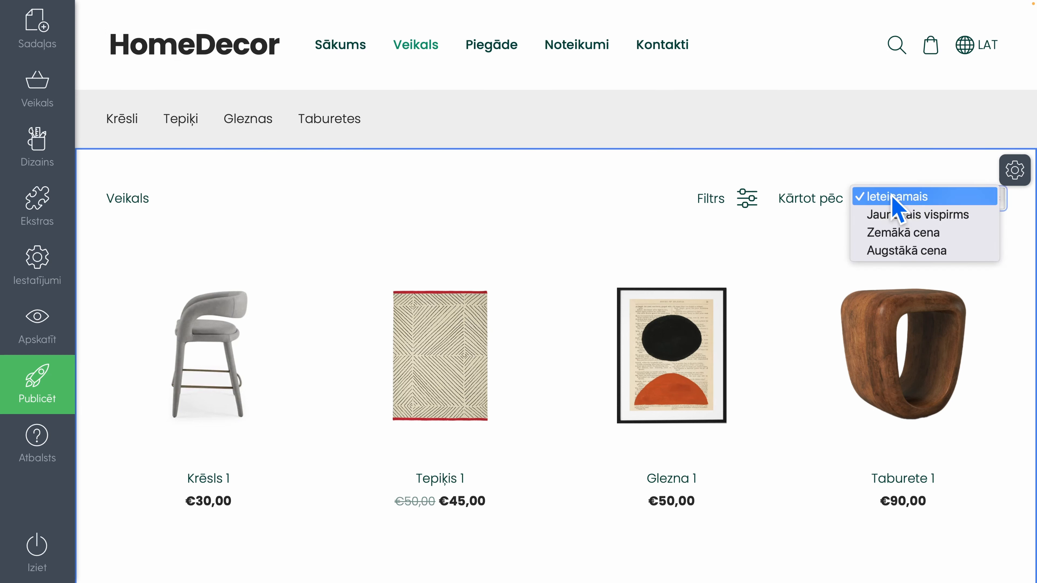
click(902, 232)
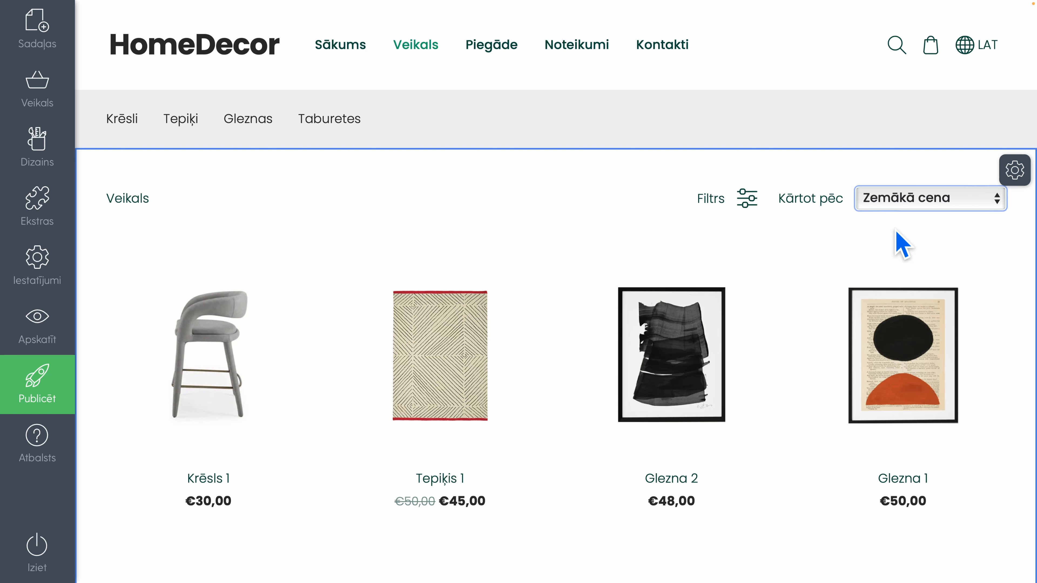
click(906, 198)
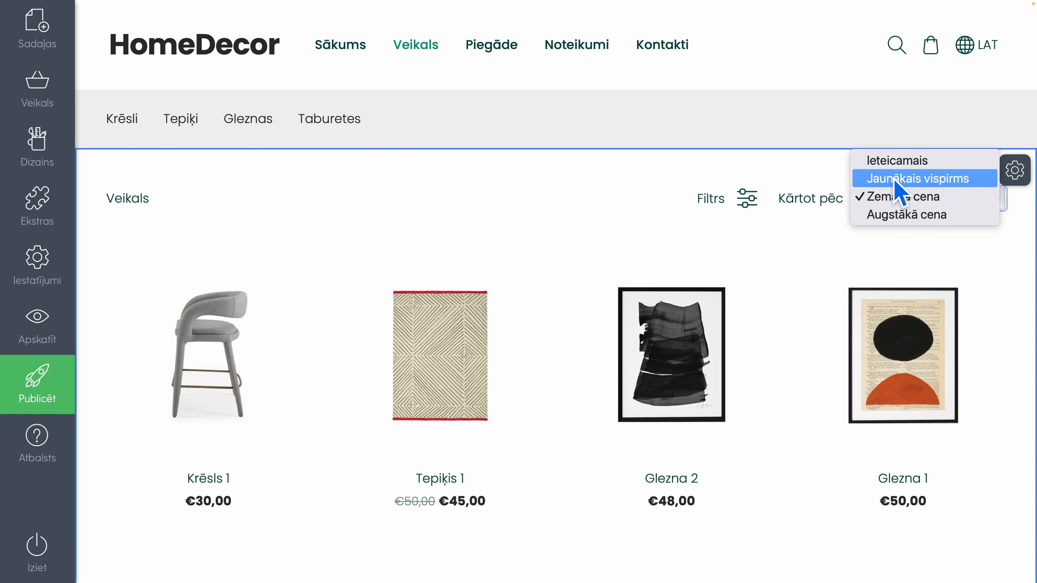
click(884, 216)
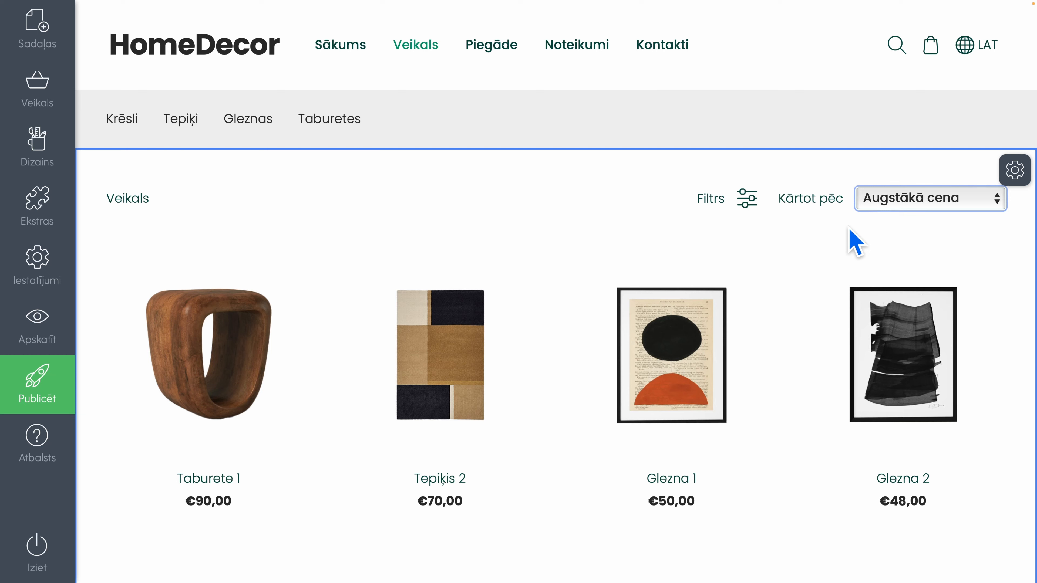
Set the catalogue's action button style (Darbības pogu stils) to A
click(1014, 171)
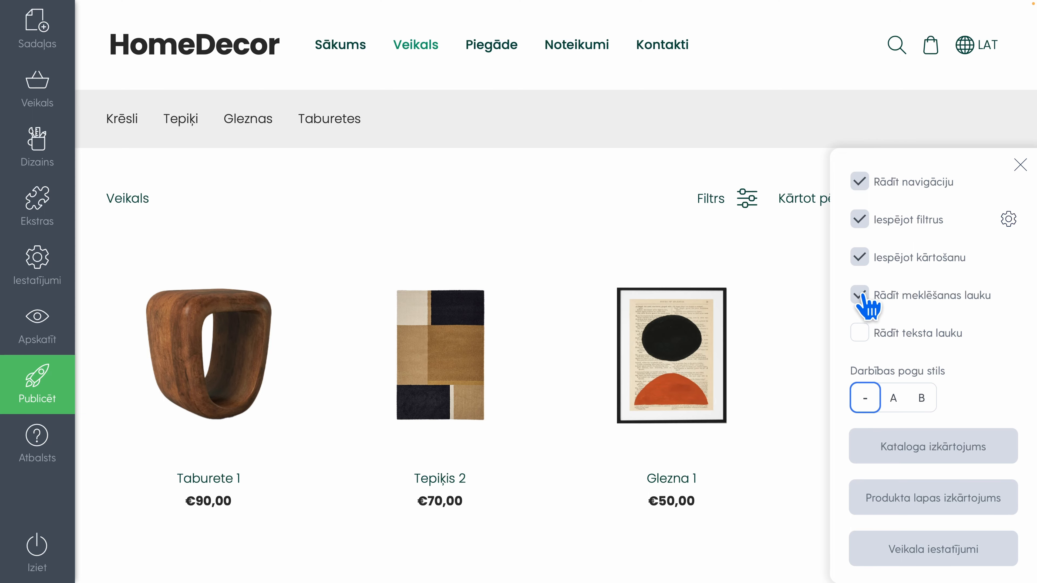
scroll(853, 322, down, 3)
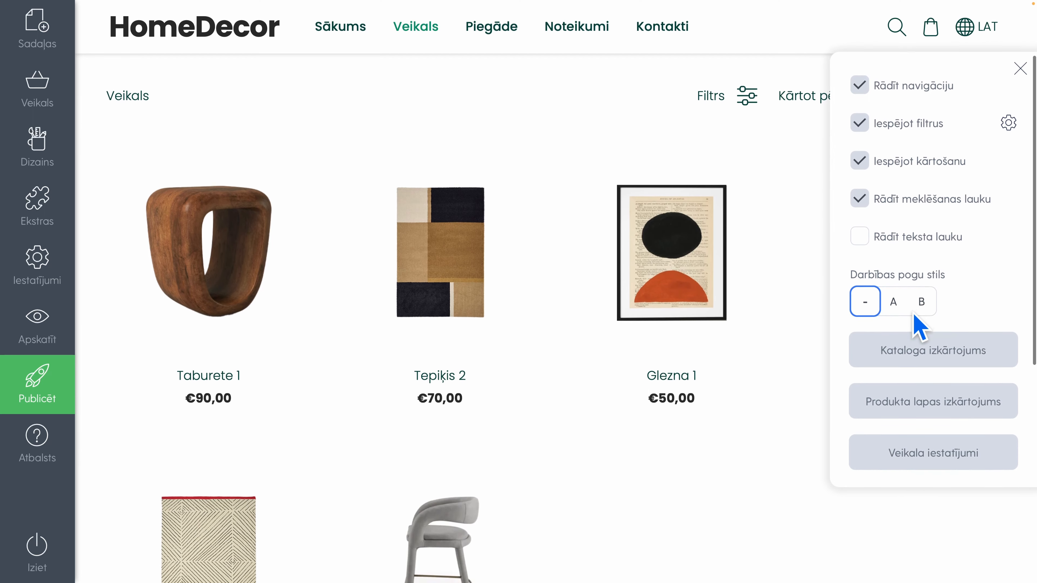
click(890, 306)
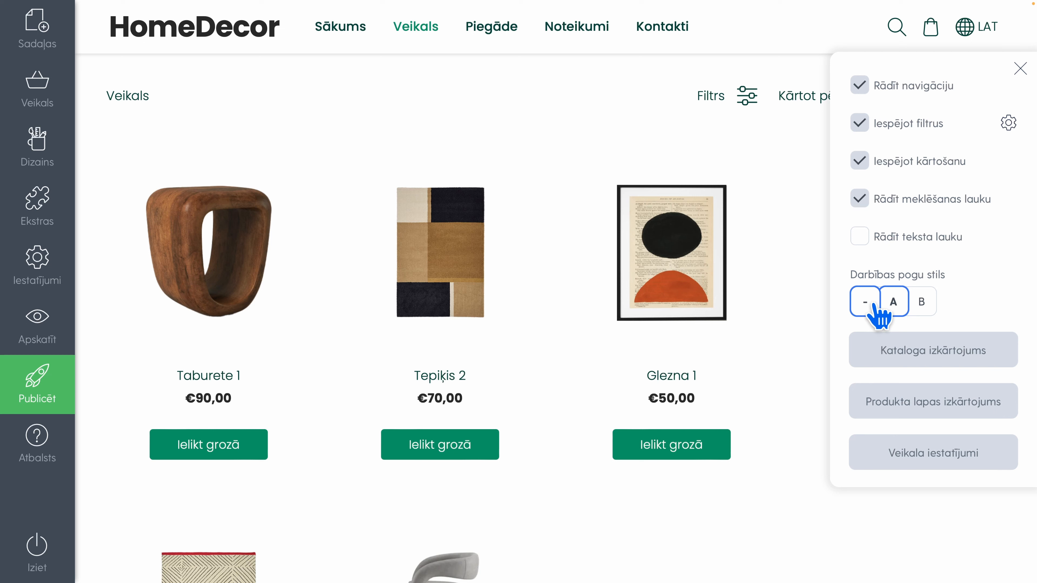
Change the catalogue layout to the one with the navigation list to the left of the product grid, and close the catalogue options
click(865, 355)
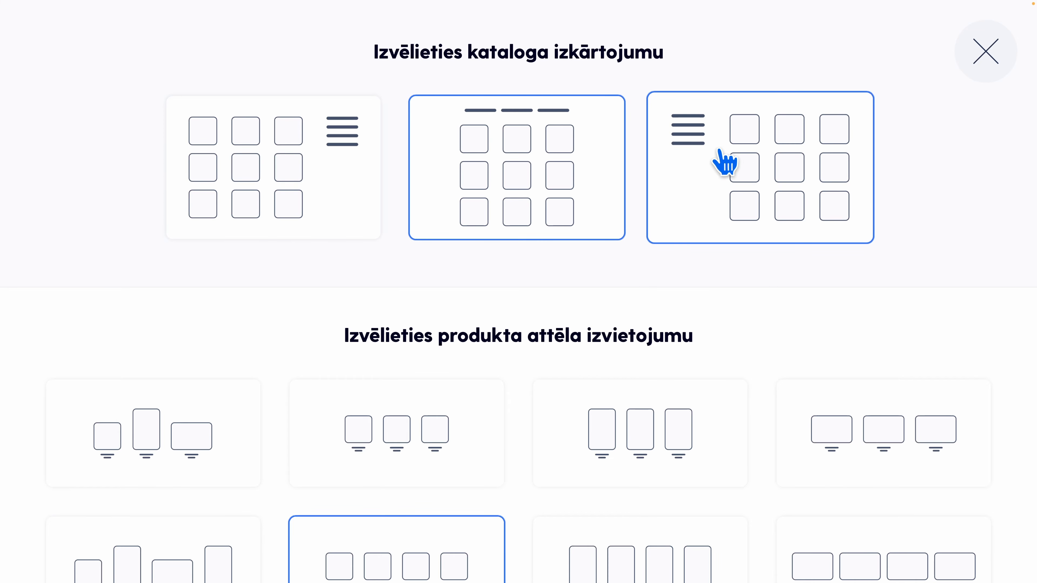
click(703, 151)
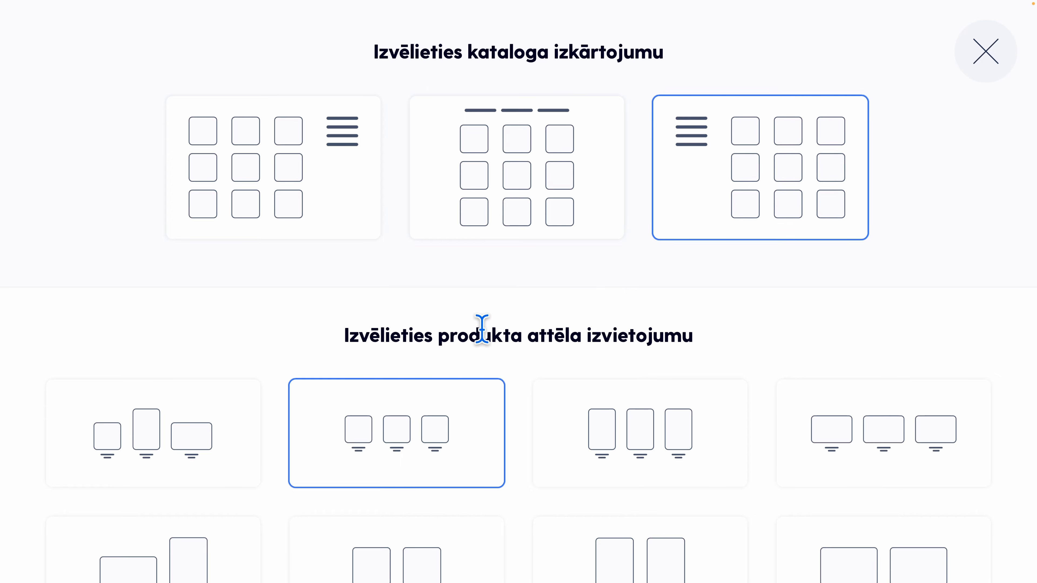
scroll(514, 336, down, 1)
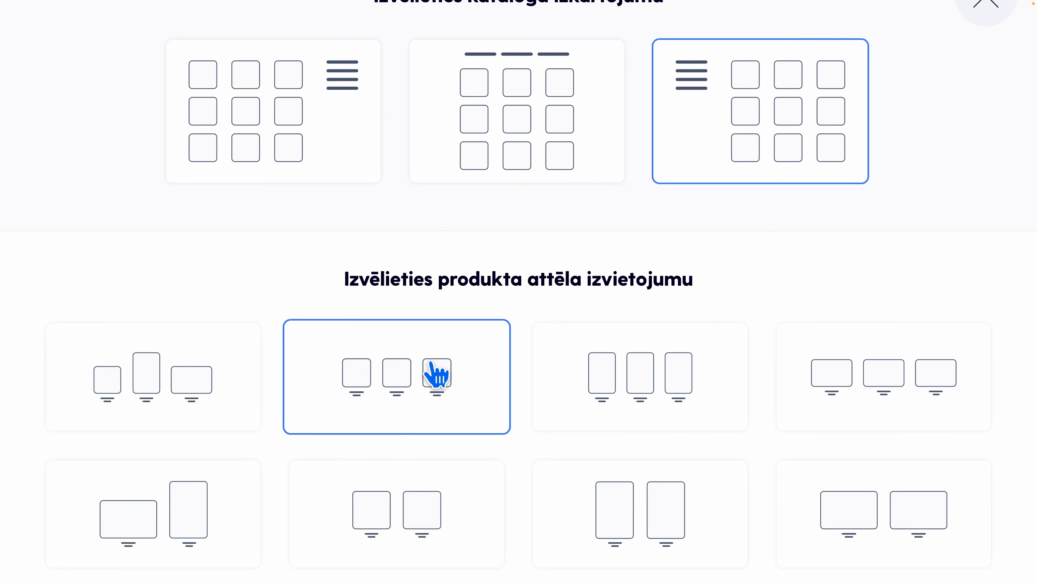
scroll(705, 174, up, 2)
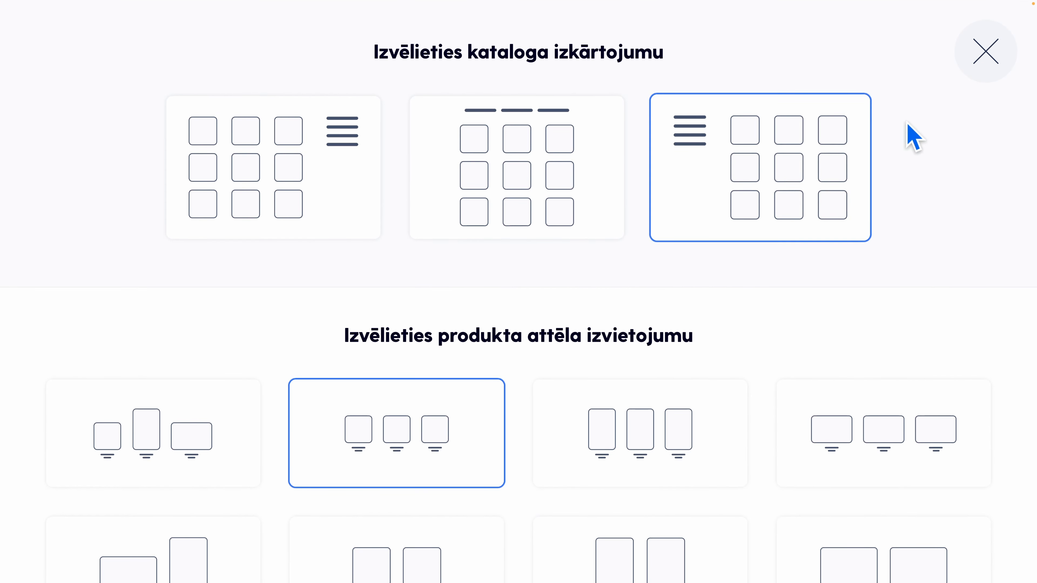
click(978, 55)
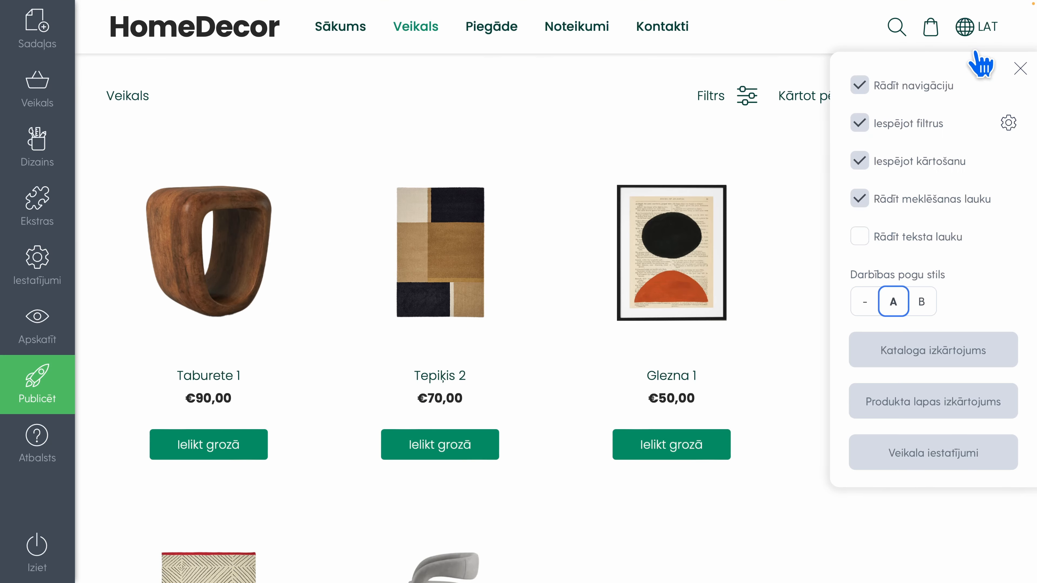
click(785, 219)
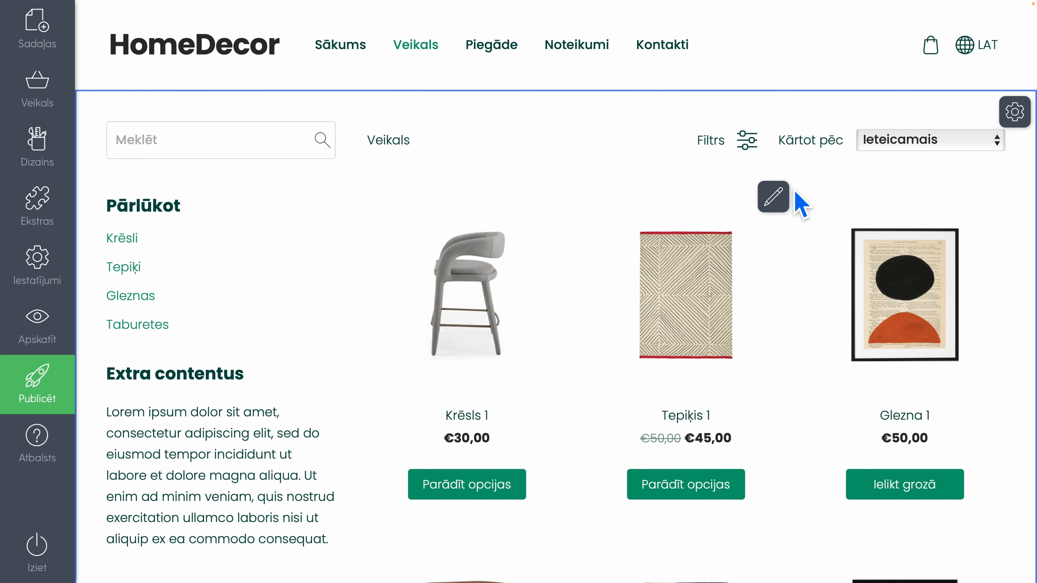
Hide the catalogue's extra text block on the Veikals page by turning off Rādīt teksta lauku, and review the product grid
click(274, 433)
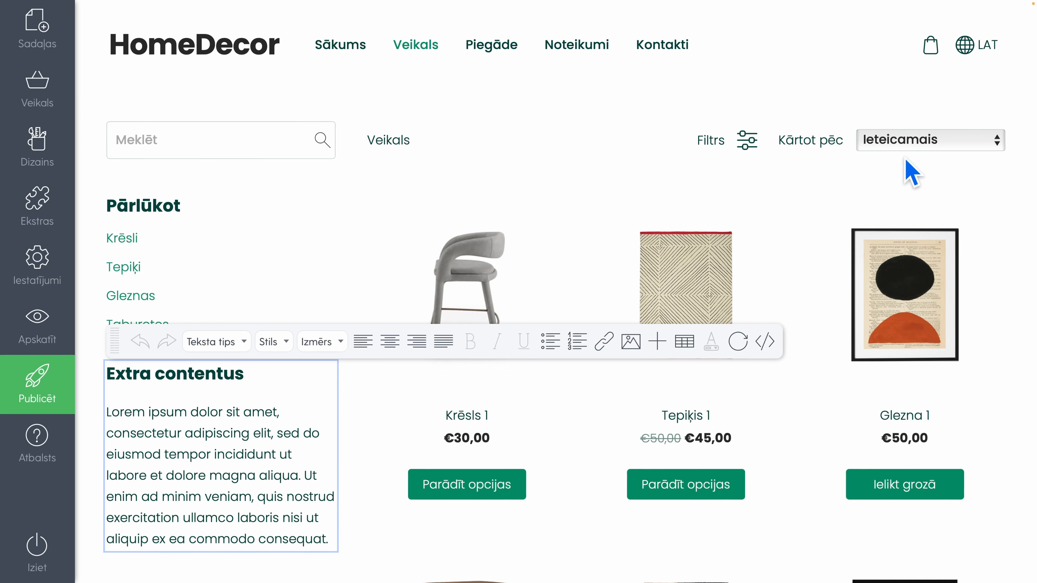
click(869, 179)
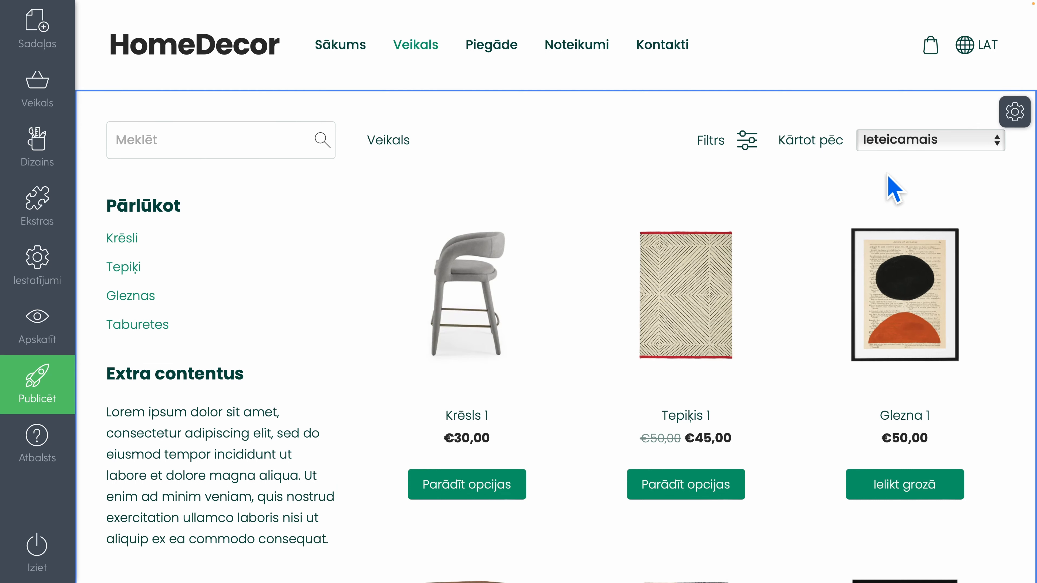
click(1012, 112)
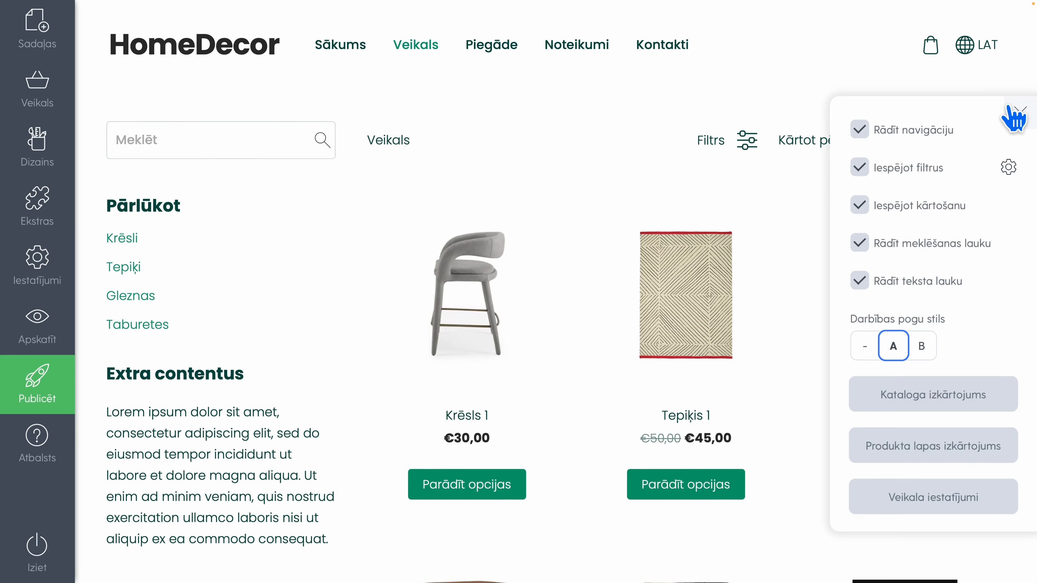
click(860, 281)
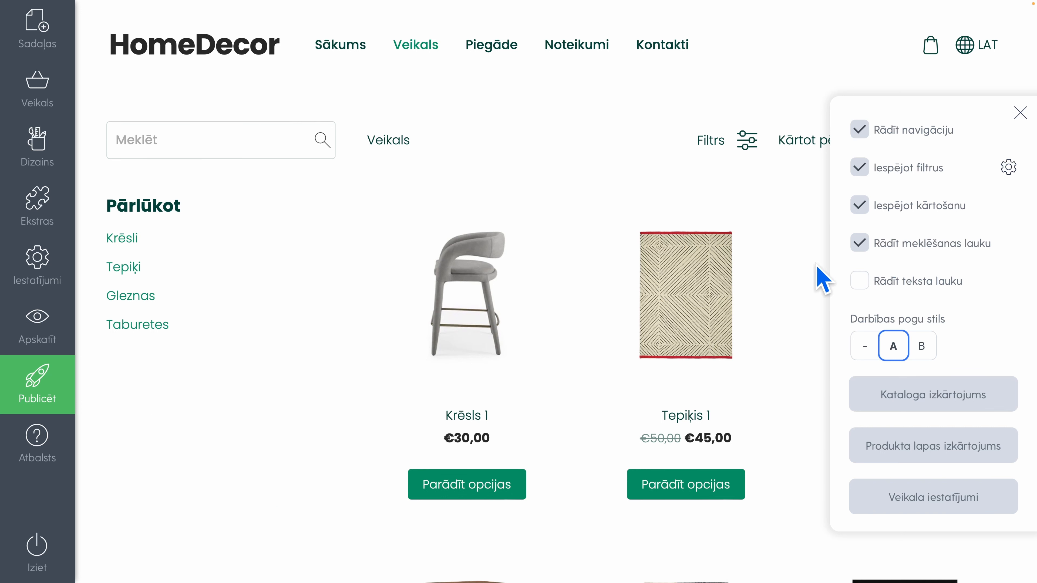
click(592, 191)
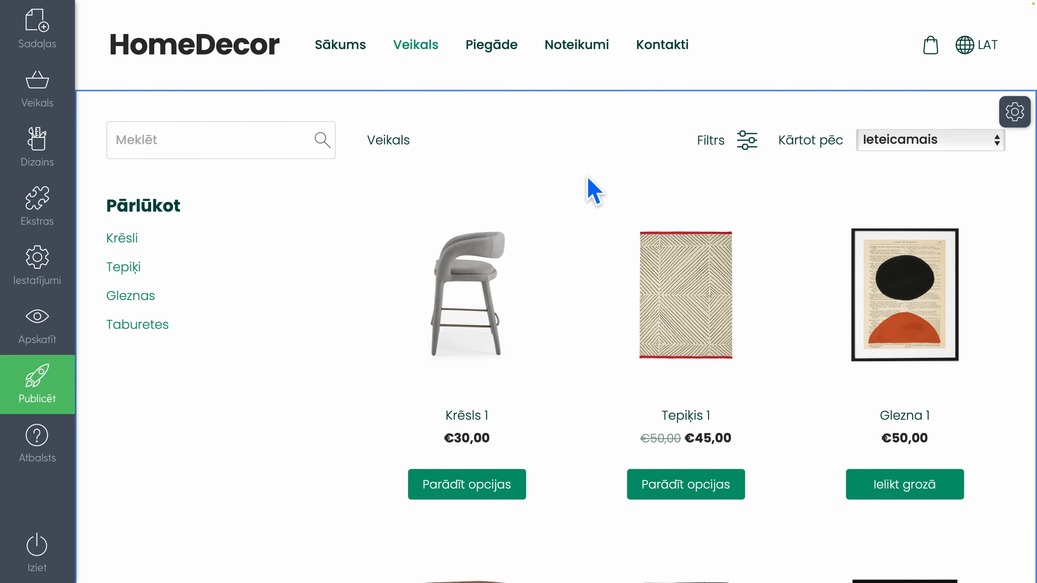
scroll(594, 190, down, 10)
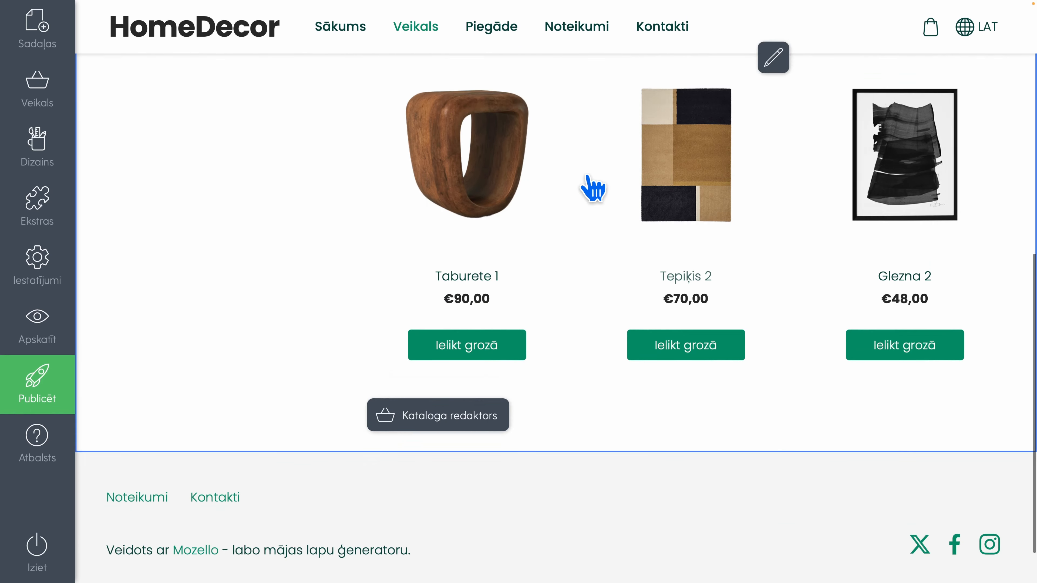
scroll(588, 176, up, 10)
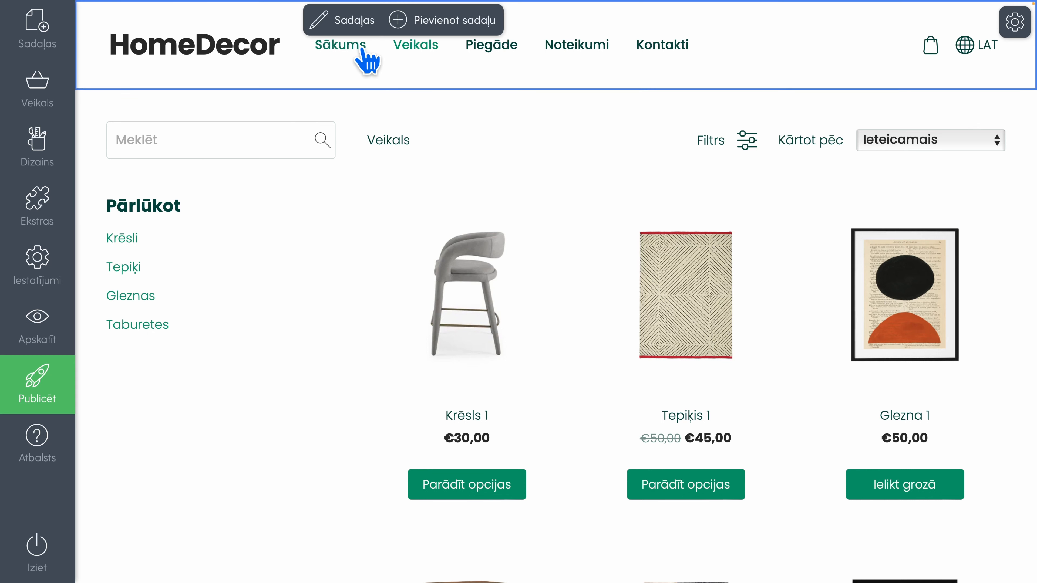
Go to the Sākums page and replace the HomeDecor text logo with the image logo.png
click(343, 50)
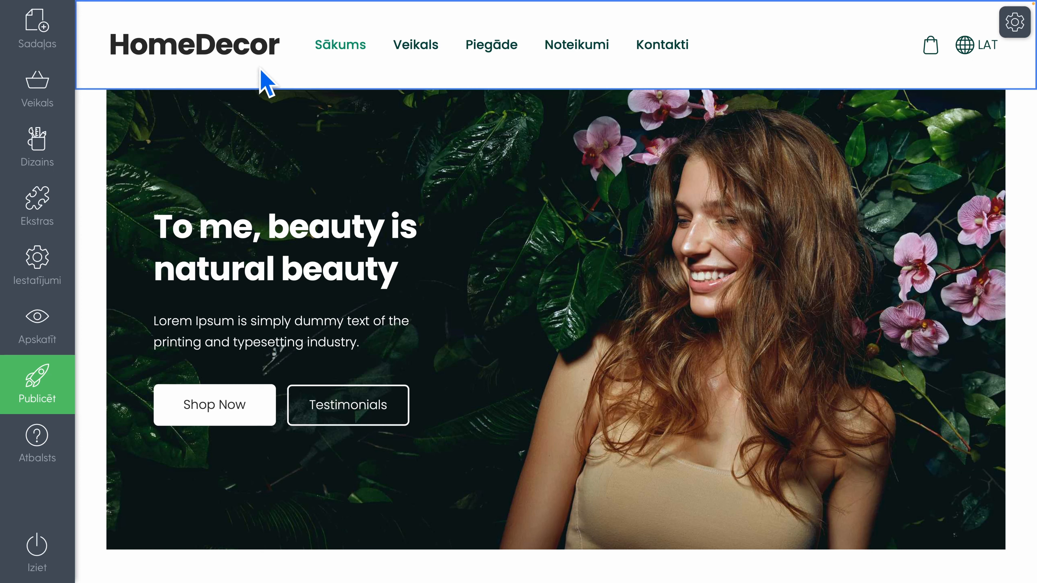
click(226, 41)
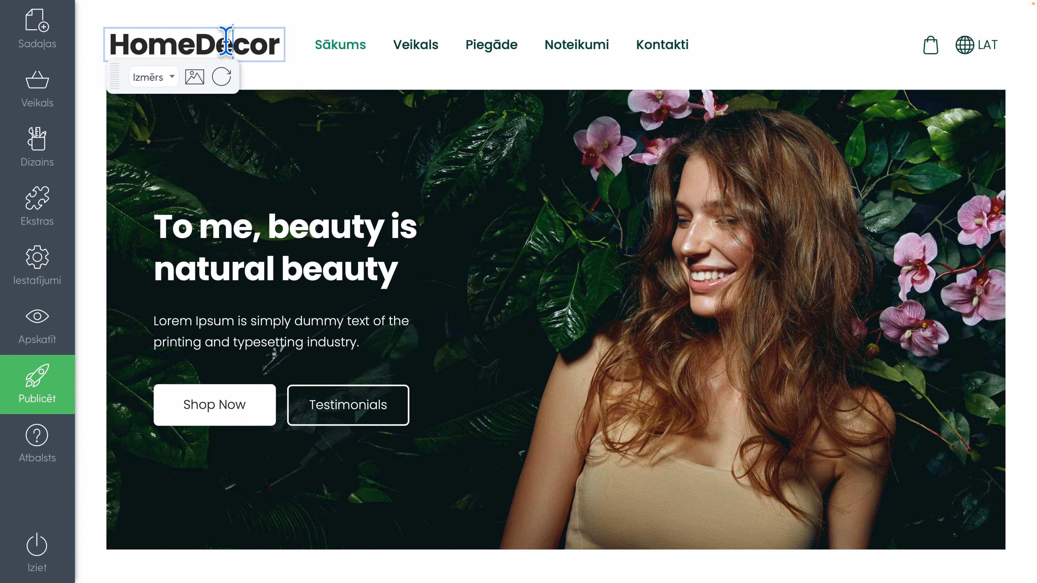
click(195, 77)
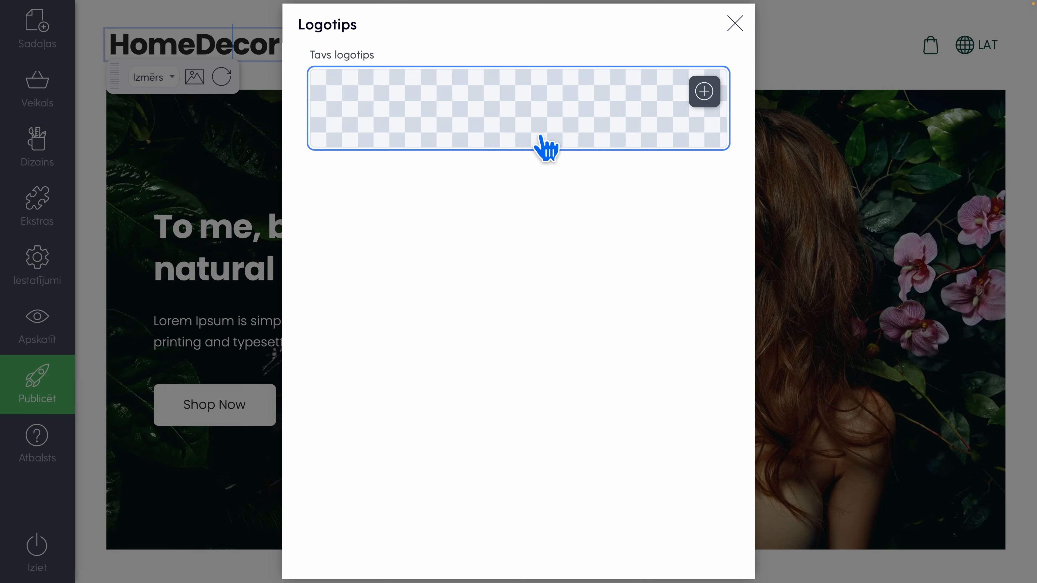
click(699, 99)
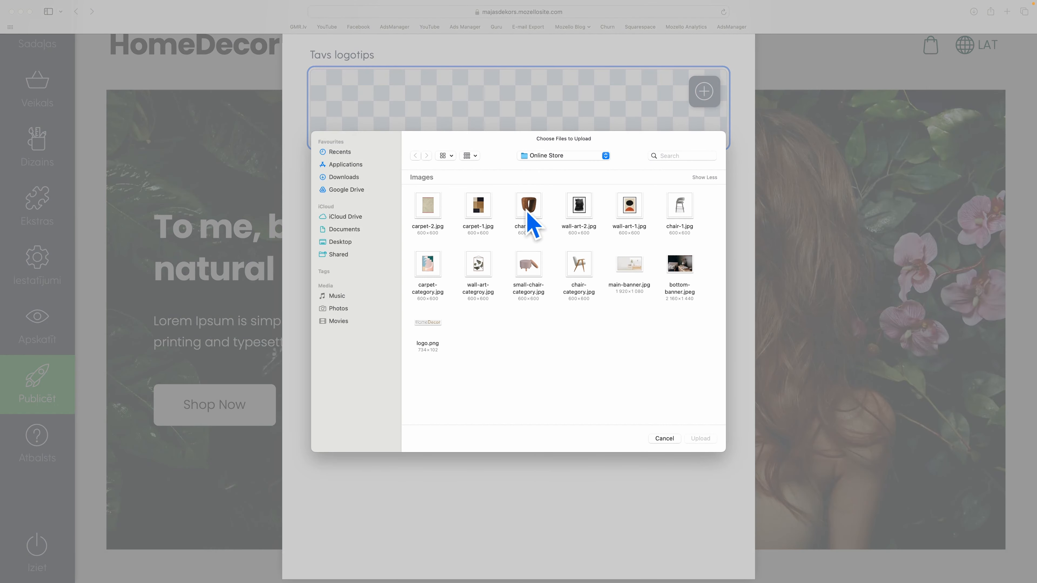
click(431, 324)
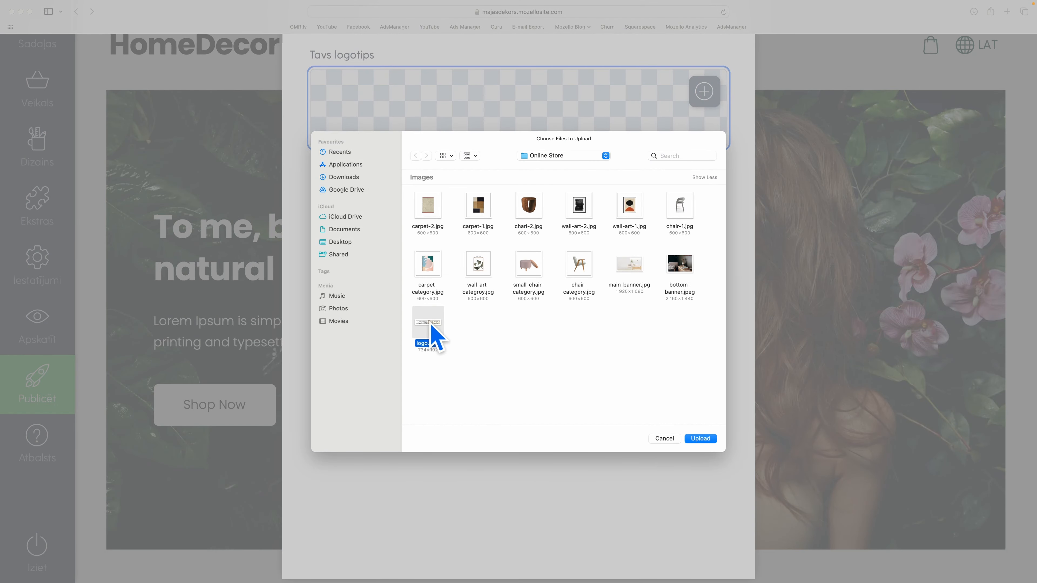
click(701, 439)
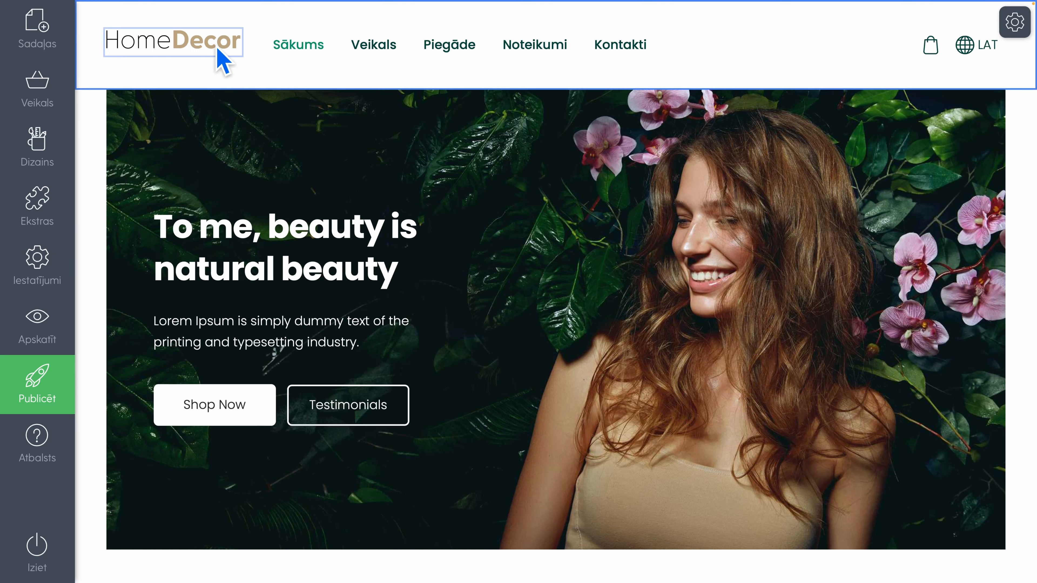
Enlarge the HomeDecor logo image in the header slightly
click(185, 43)
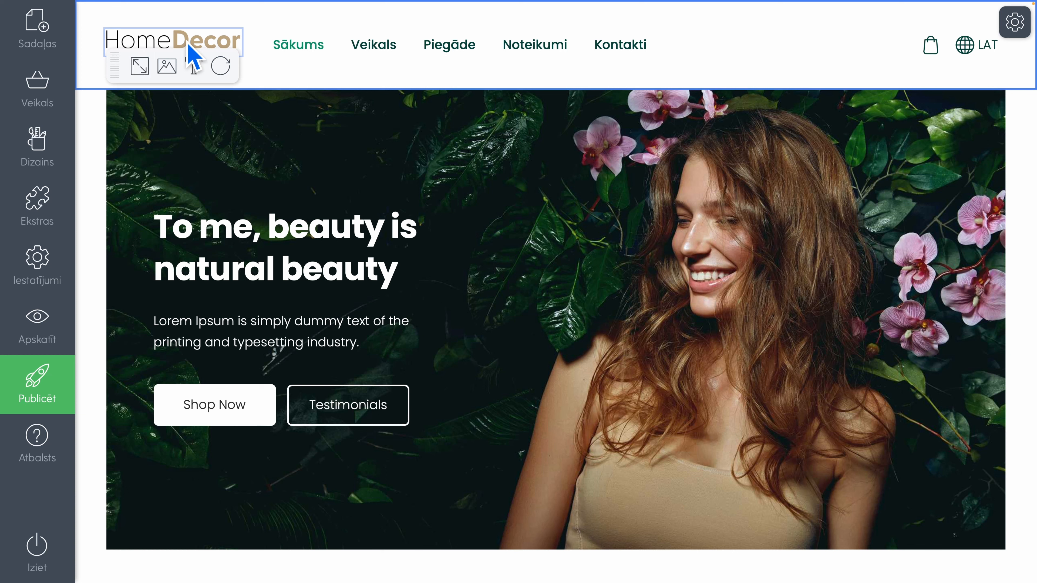
click(138, 67)
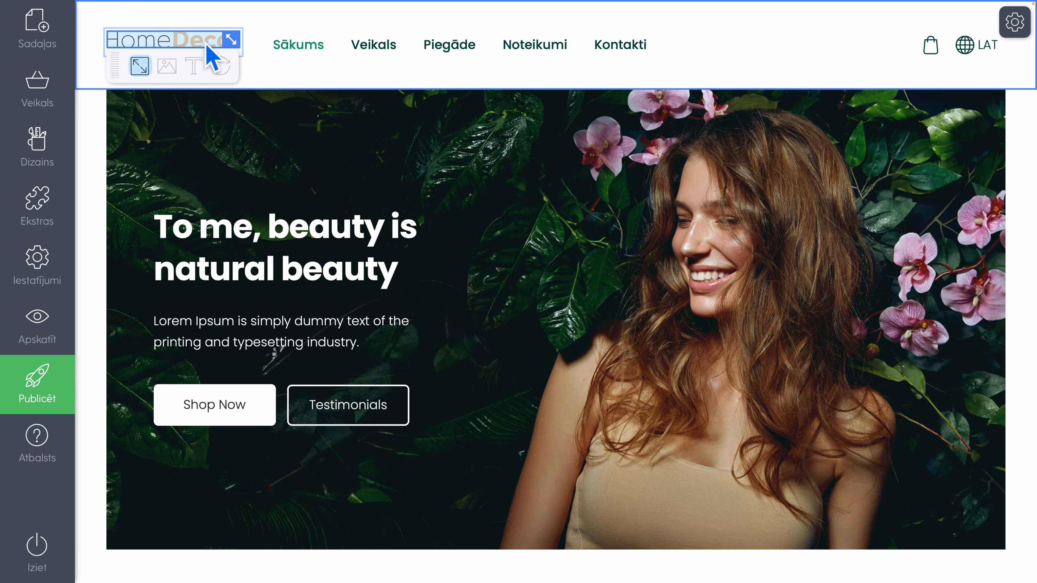
drag(231, 39, 86, 31)
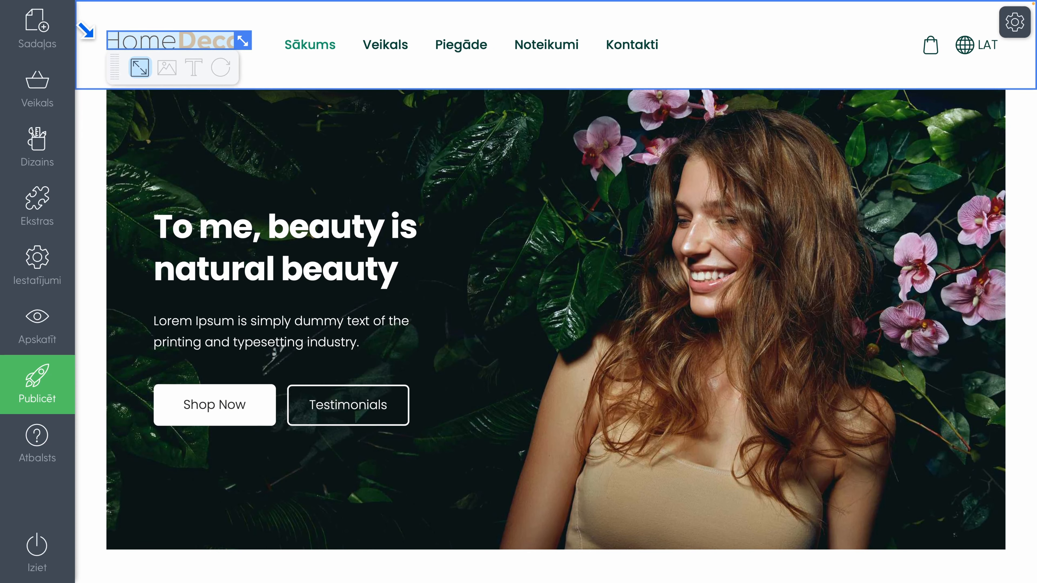
click(83, 34)
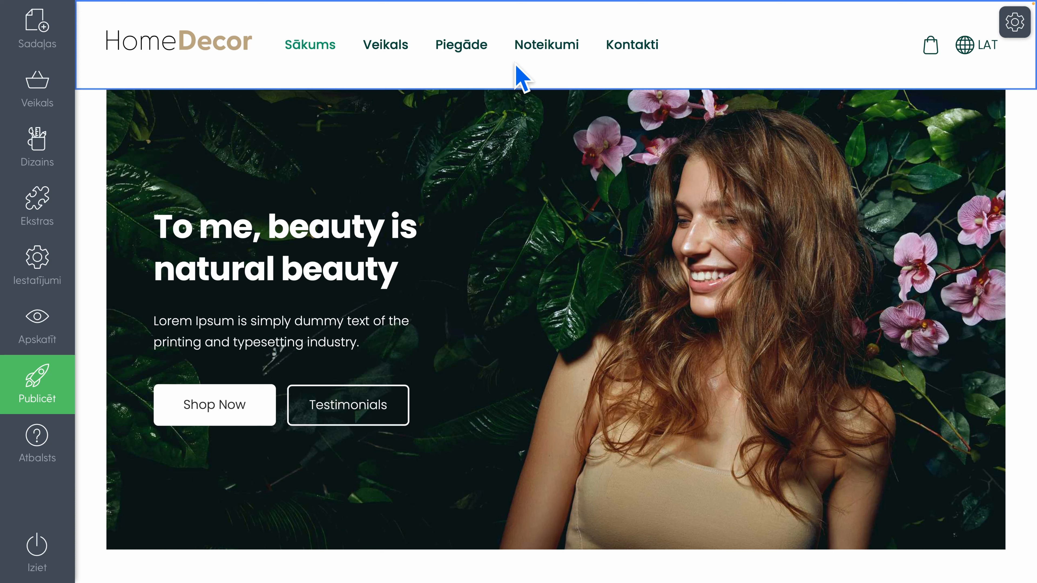
Change the header layout to the one with the logo at the left and the menu aligned right beside the icons
click(1010, 24)
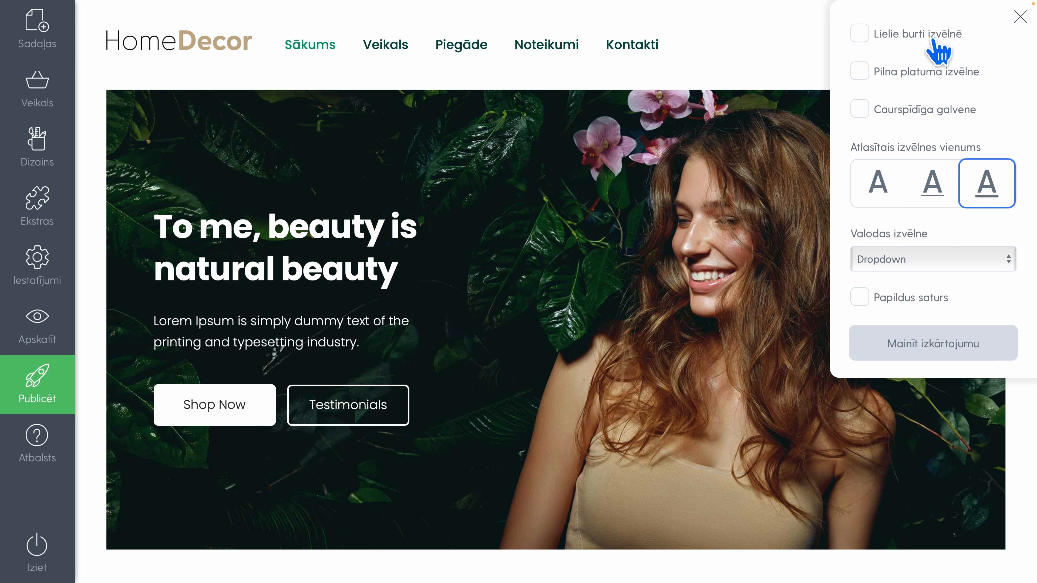
click(860, 35)
click(861, 36)
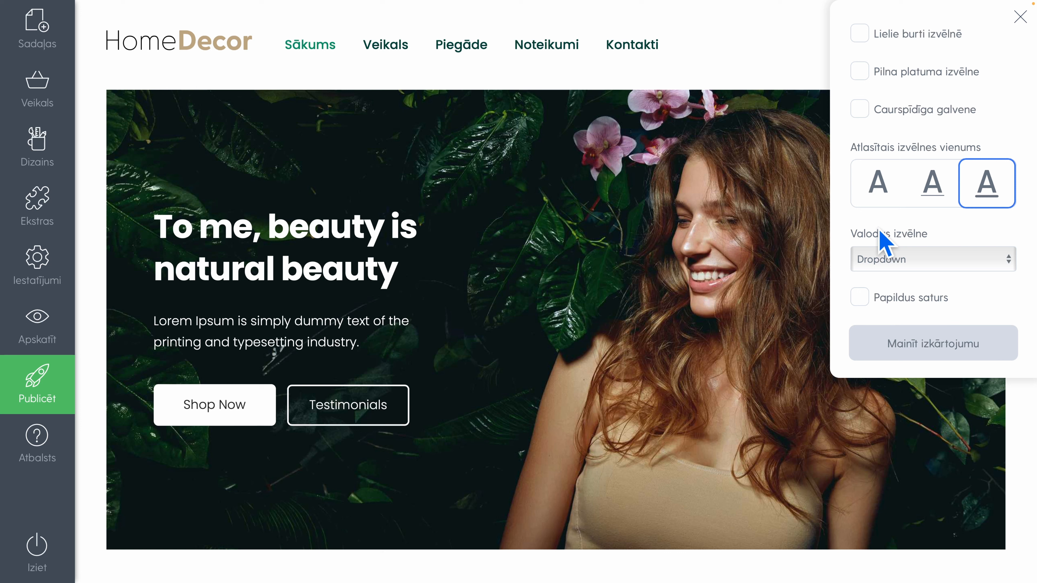
click(868, 341)
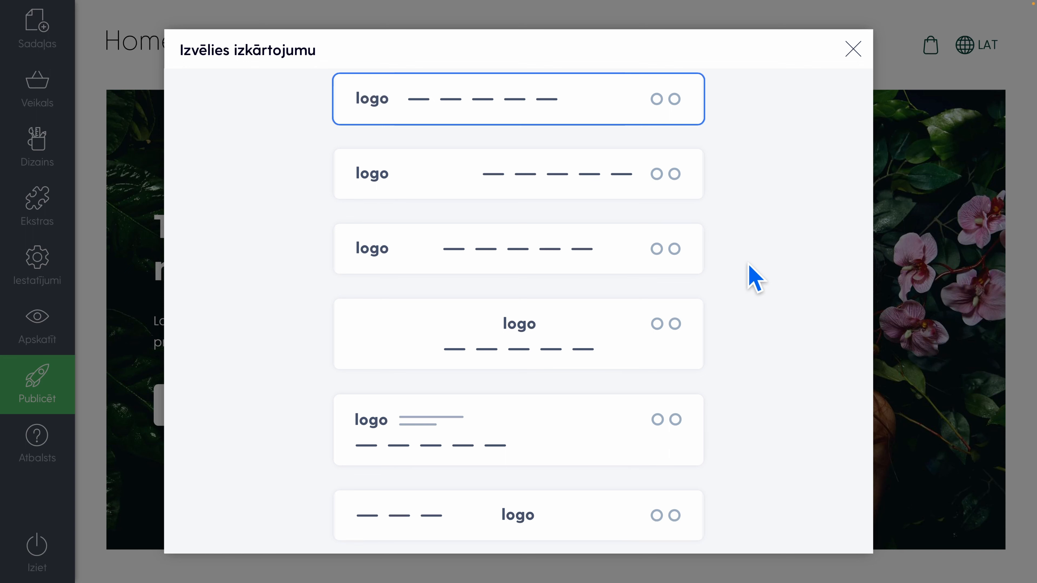
click(593, 192)
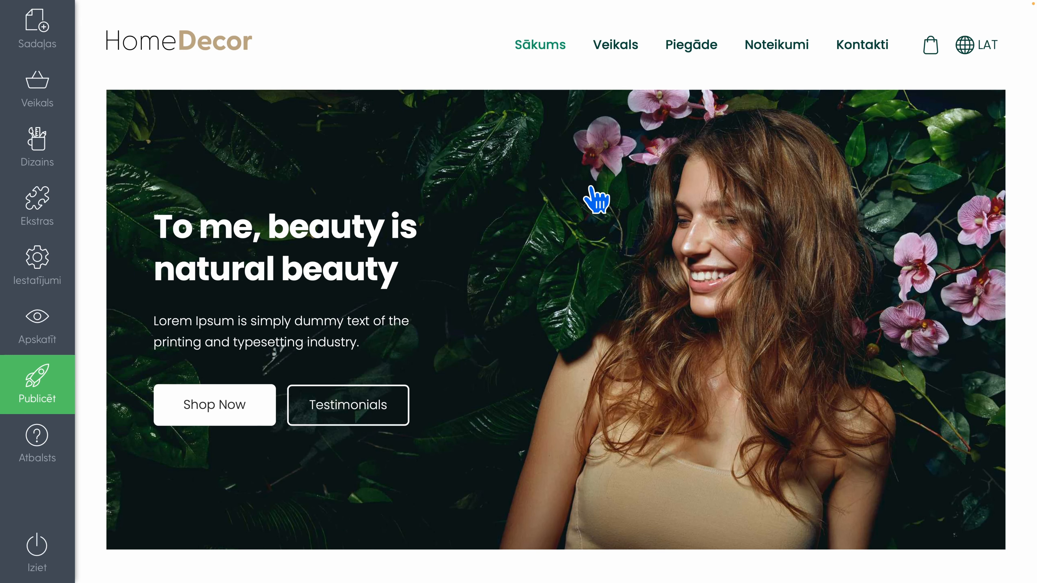
Replace the Sākums banner's background picture with main-banner.jpg
mouse_move(791, 109)
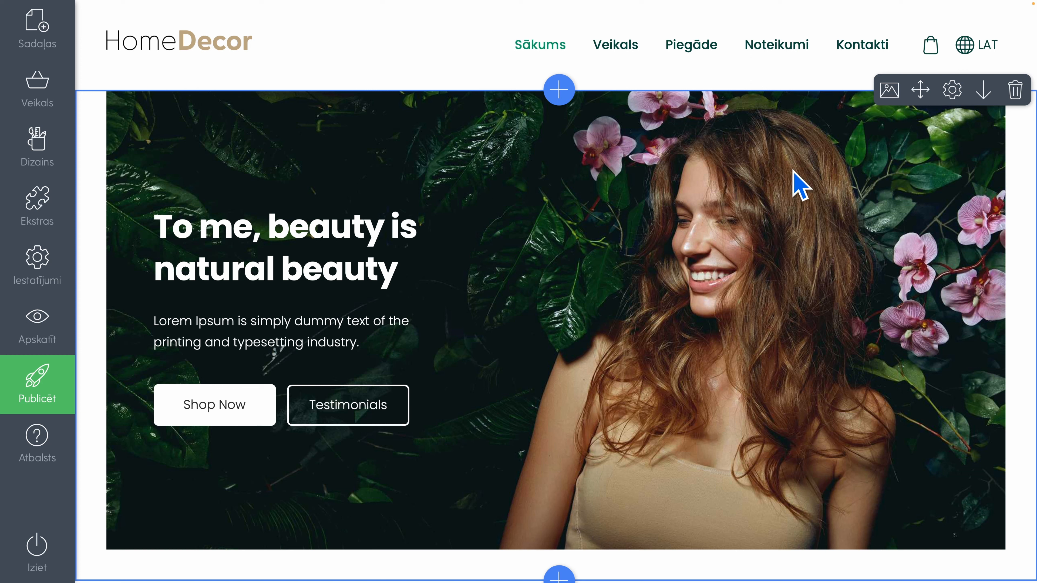
click(888, 91)
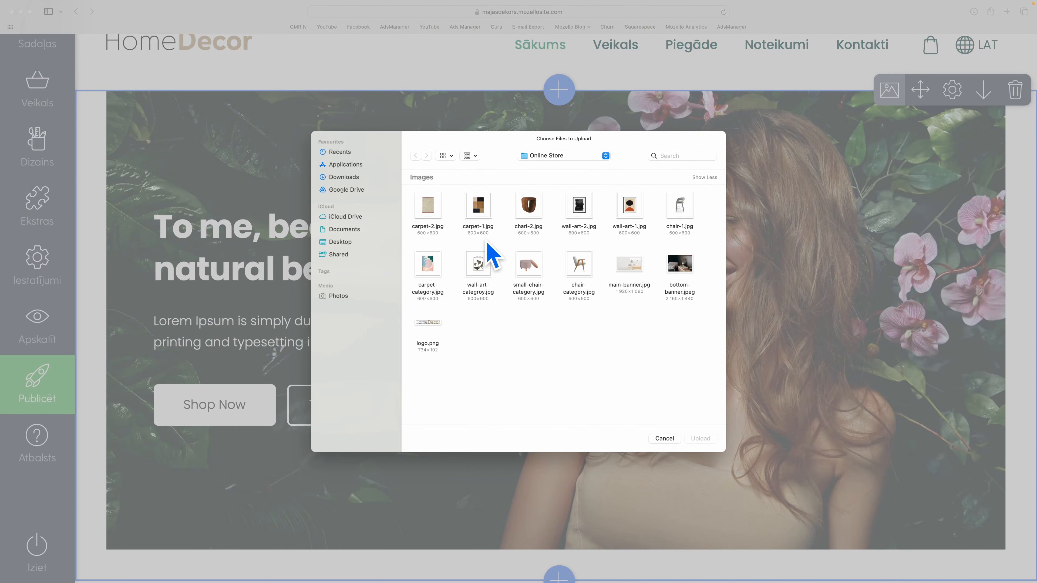
click(632, 267)
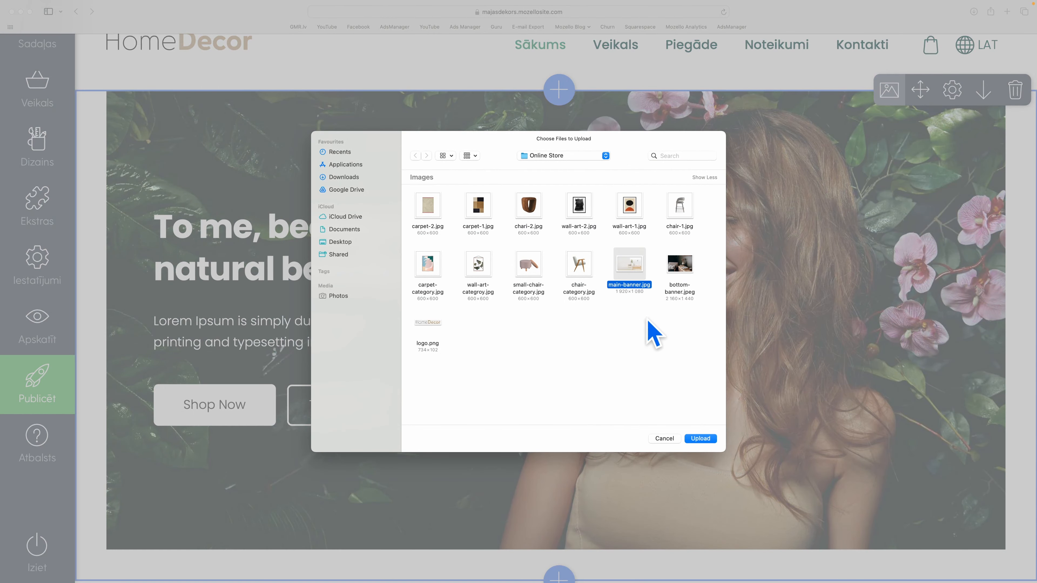
click(701, 438)
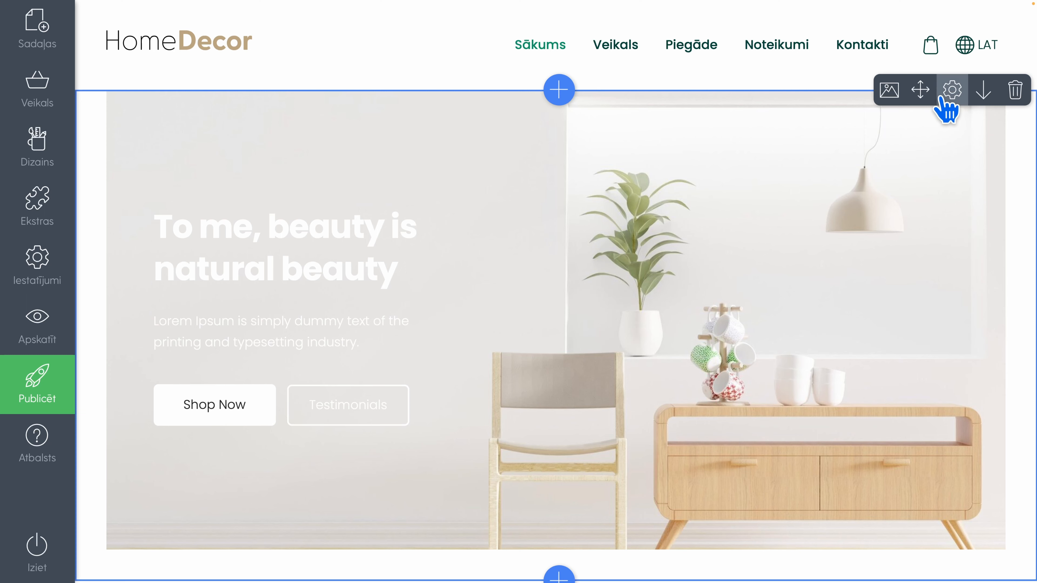
Try the banner's background colours (Fona krāsa), and set white as the background and dark green as the content colour (Satura krāsa)
click(952, 90)
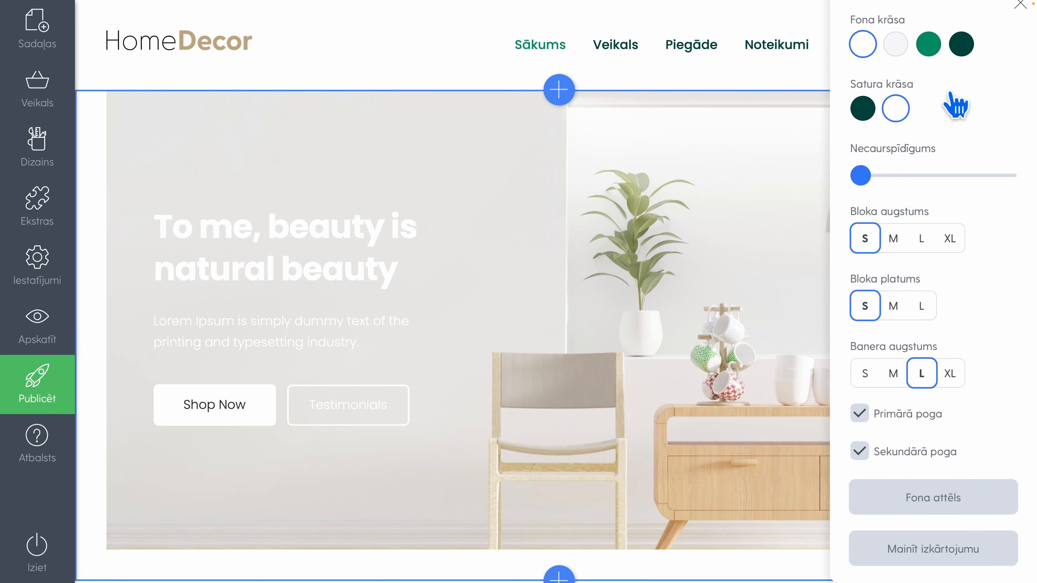
click(895, 44)
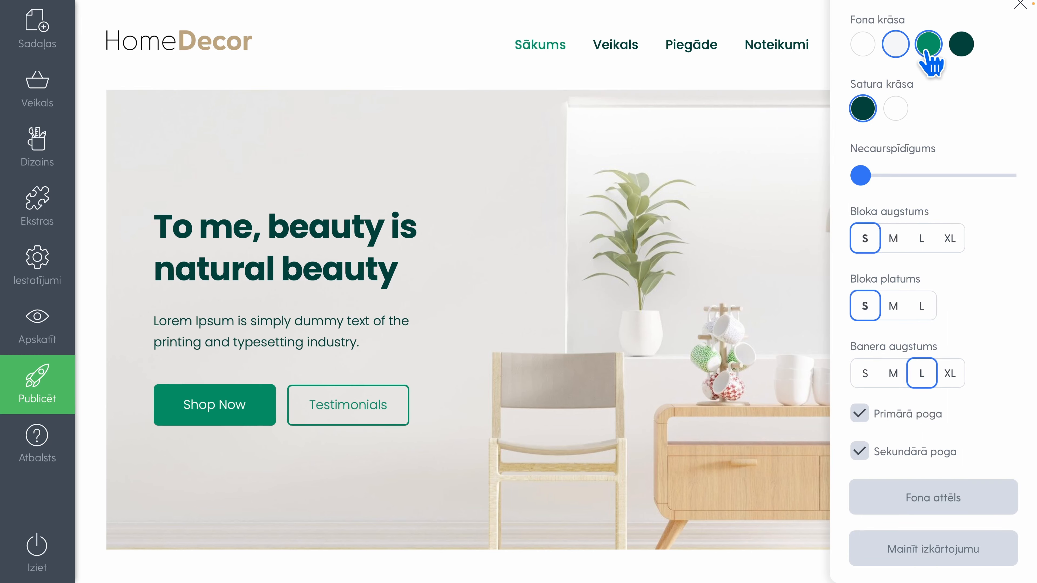
click(928, 44)
click(961, 45)
click(928, 44)
click(895, 44)
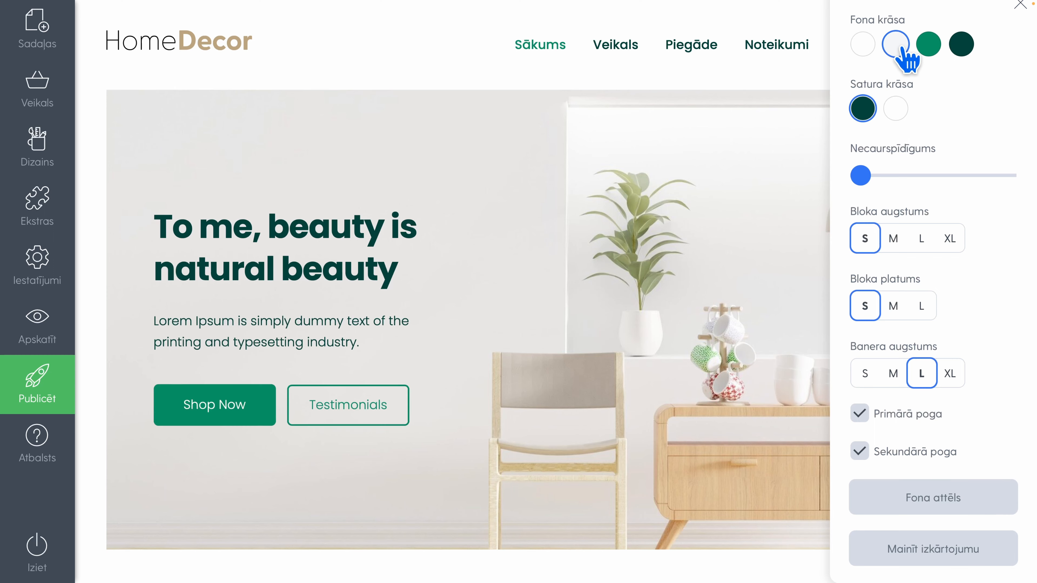
click(863, 45)
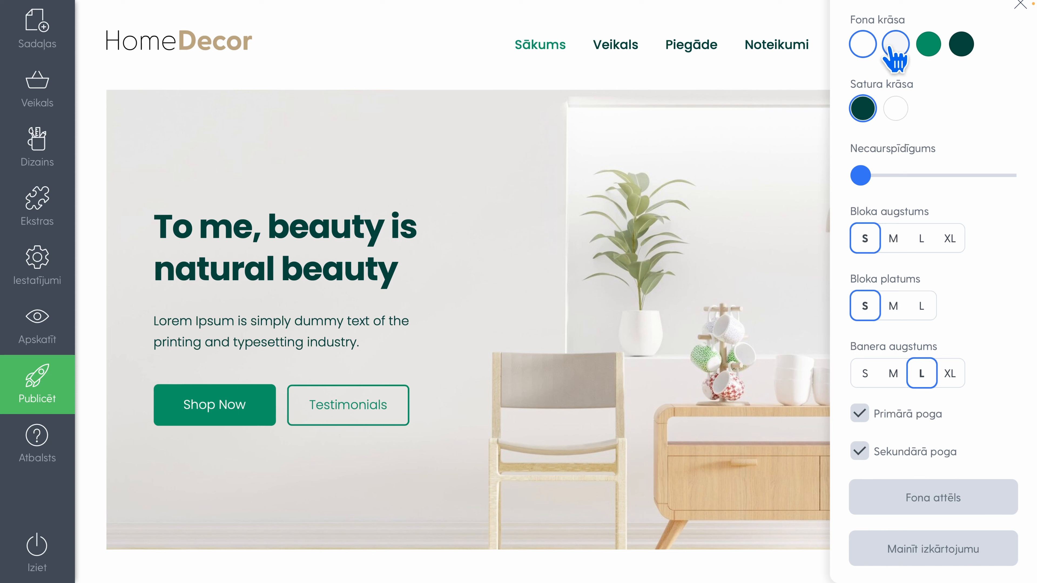
click(896, 109)
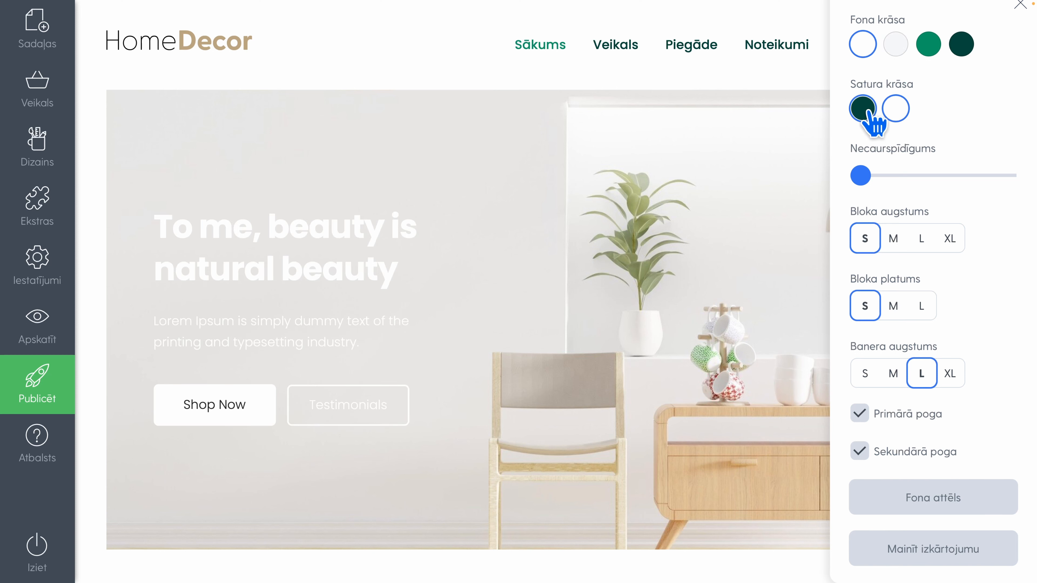
click(865, 110)
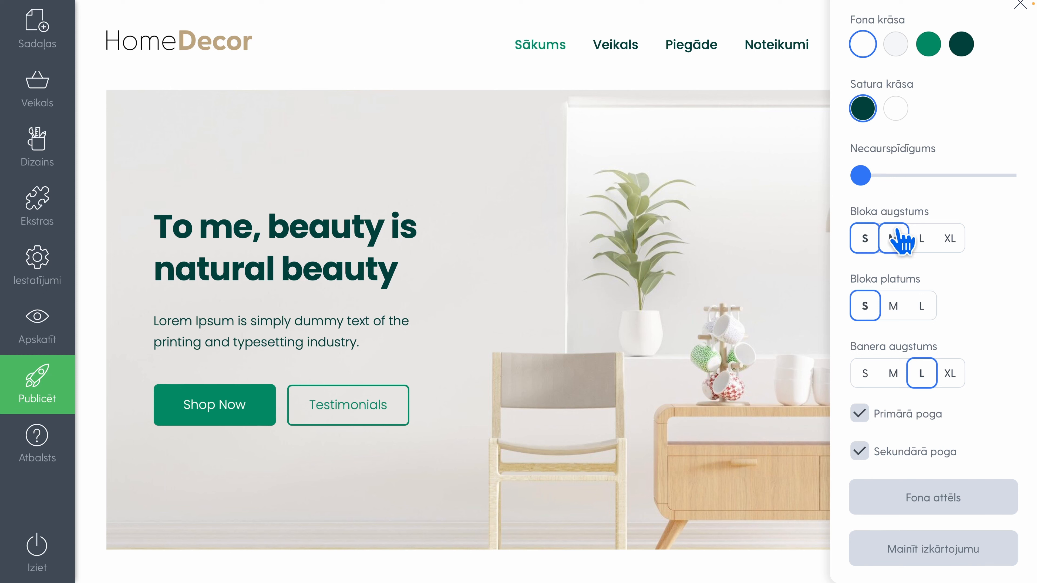
Try Bloka augstums M, Bloka platums M and Banera augstums XL on the banner, returning them to S, S and L
click(894, 241)
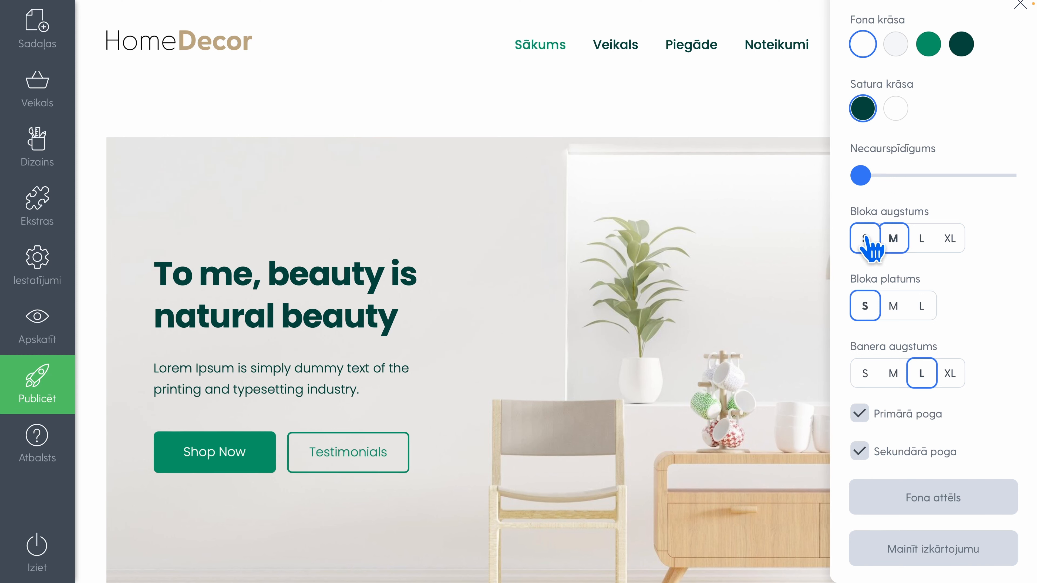
click(864, 238)
click(894, 308)
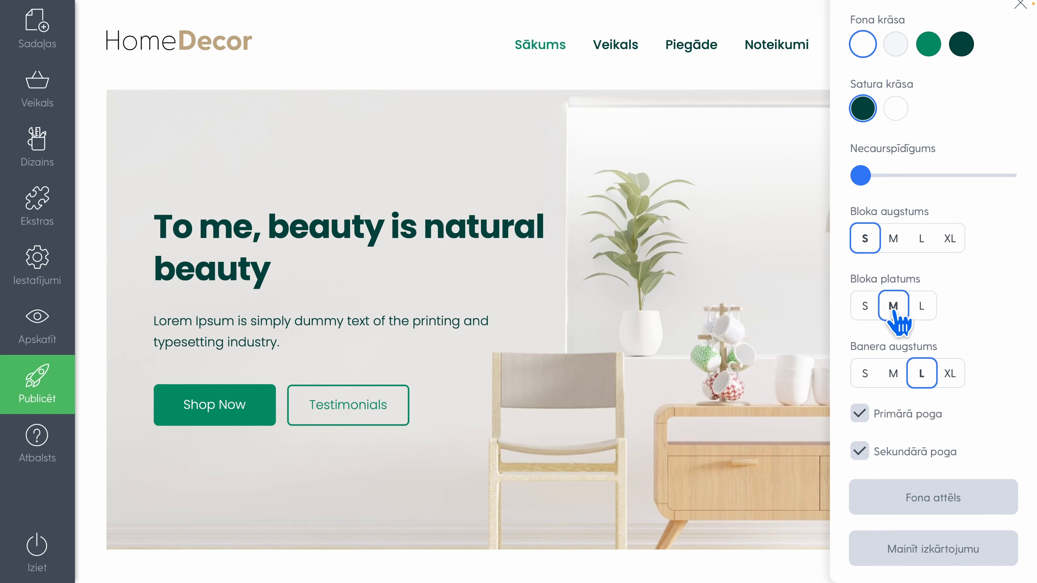
click(866, 307)
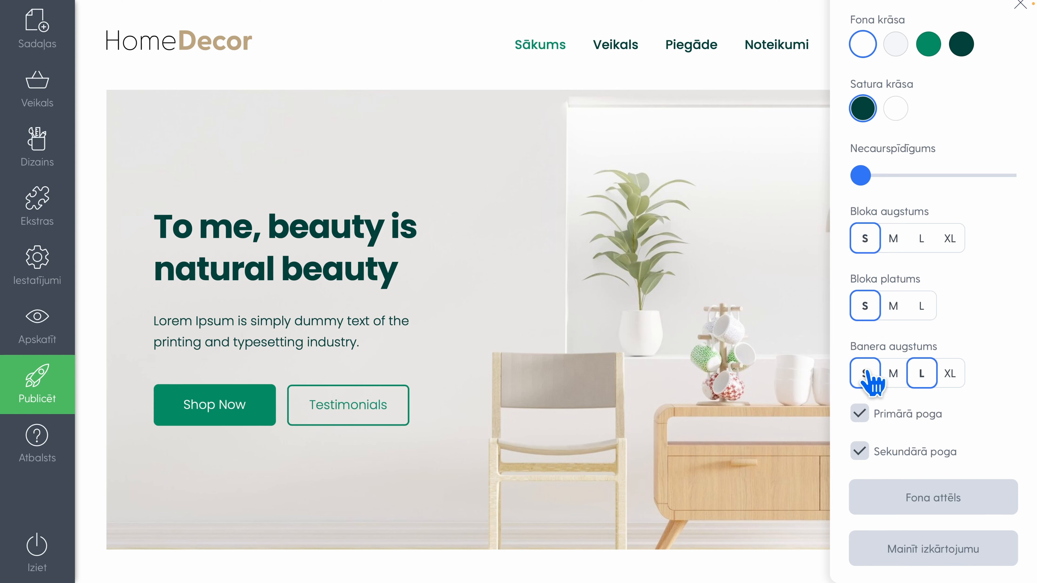
click(946, 373)
click(922, 374)
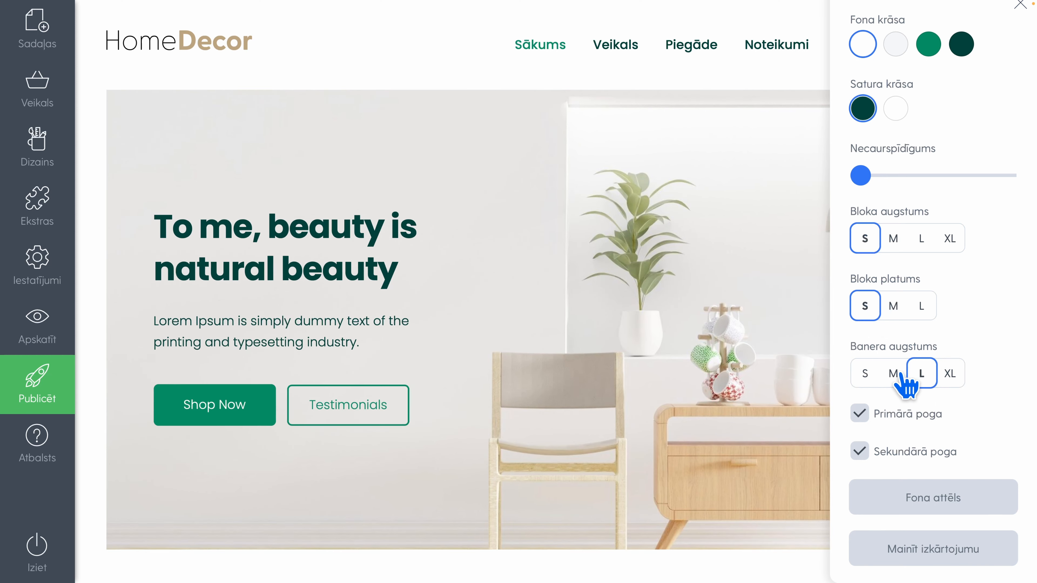
Try Banera augstums S, M and L on the banner and set it to M
click(893, 373)
click(864, 374)
click(893, 373)
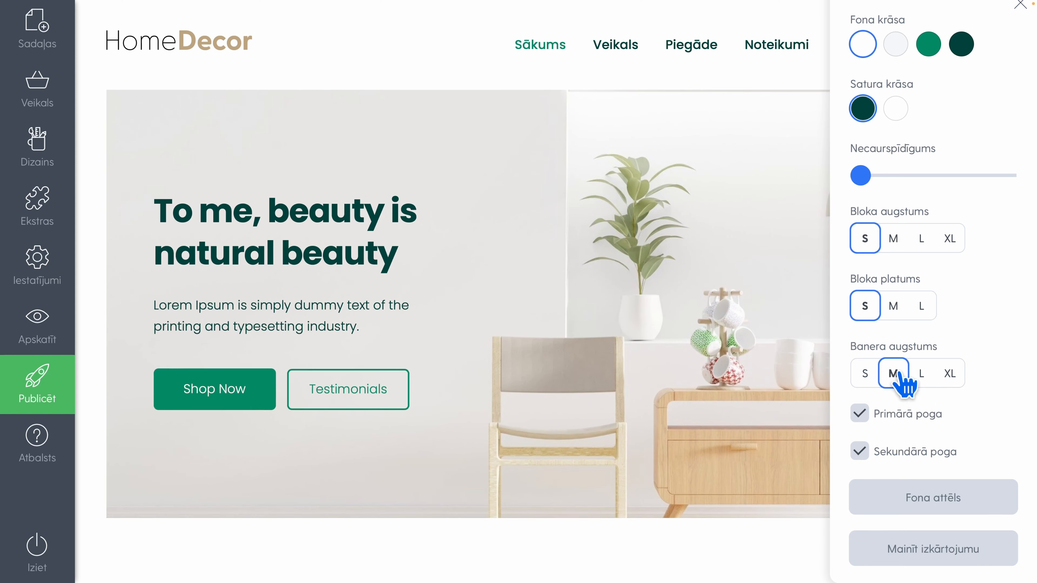
click(921, 371)
click(895, 373)
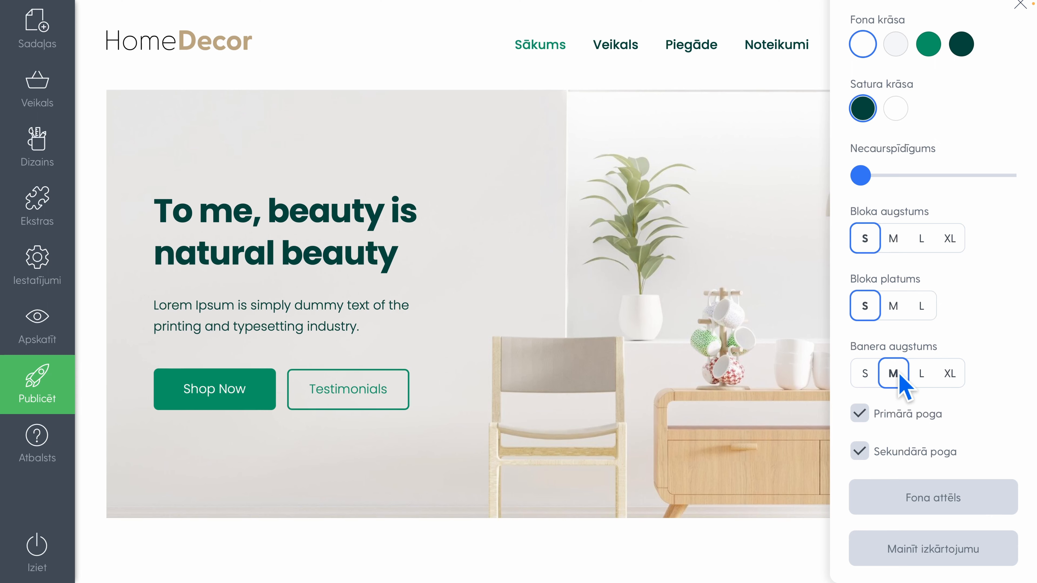
Try the banner without its buttons by disabling Primārā poga and Sekundārā poga, and enable both again
click(859, 414)
click(860, 451)
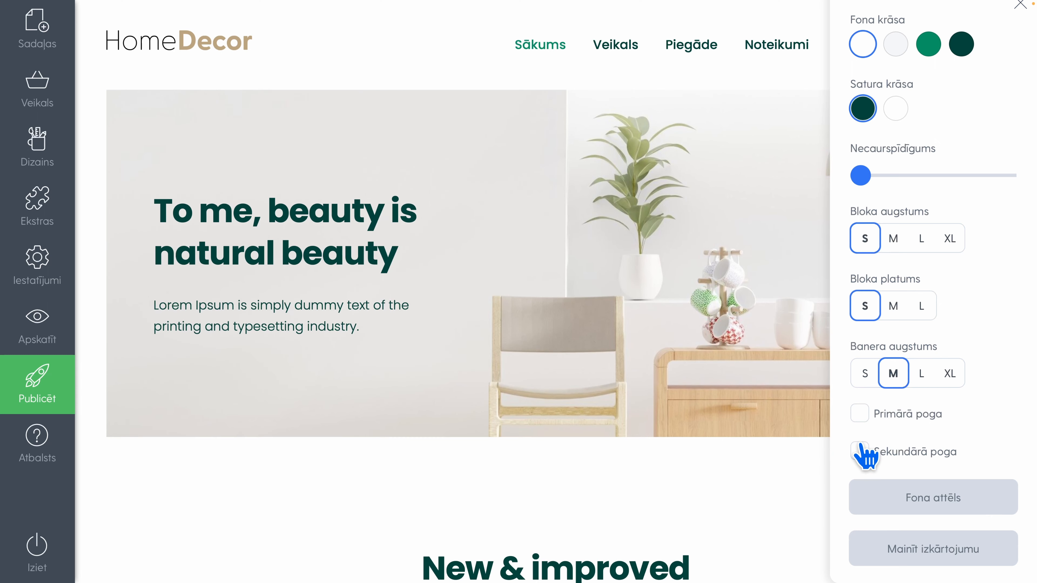
click(860, 414)
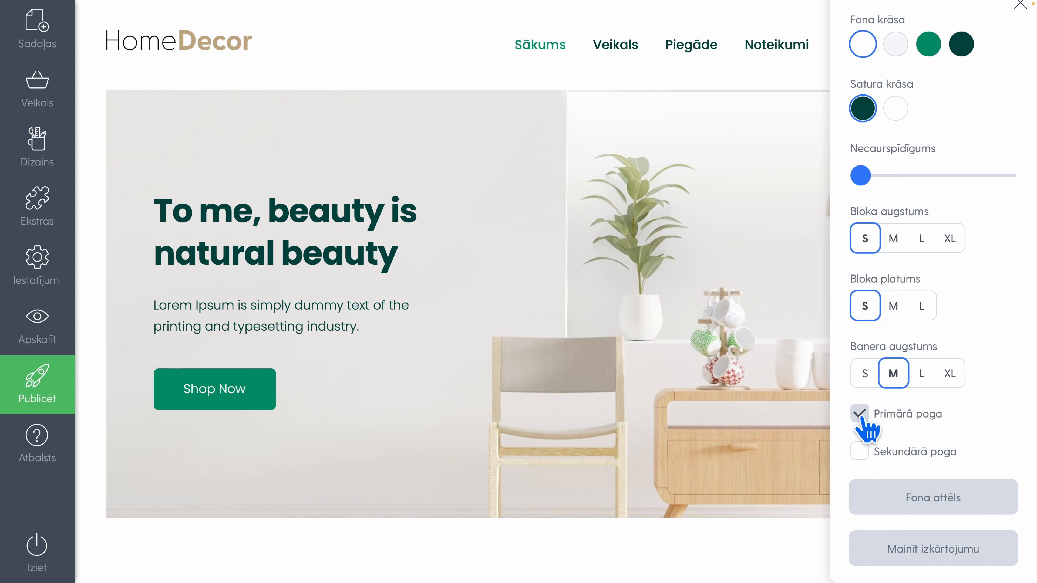
click(861, 451)
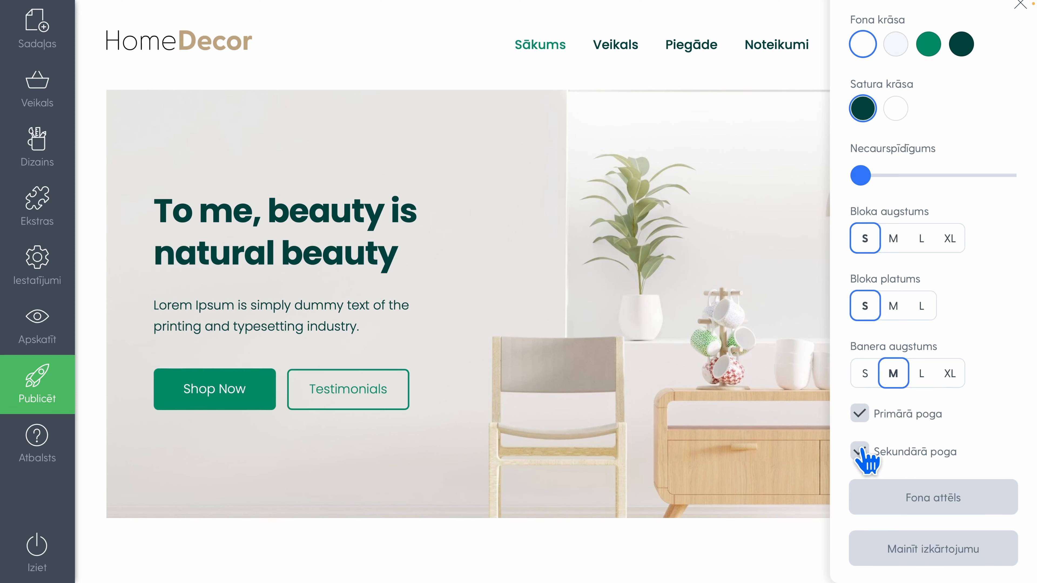
Change the banner to the full-width layout with left-aligned text and set its Bloka augstums to M
click(864, 549)
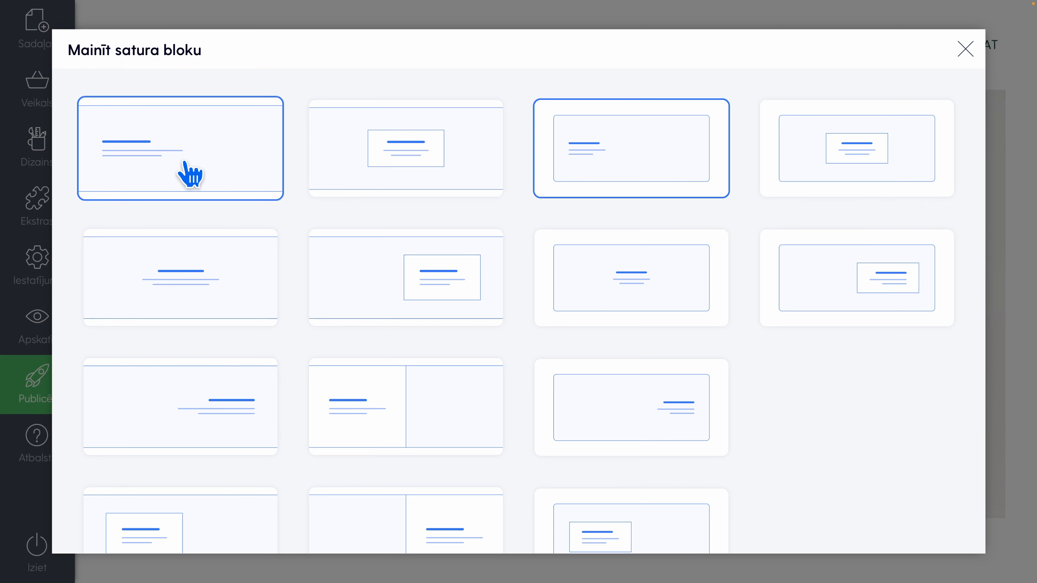
click(192, 174)
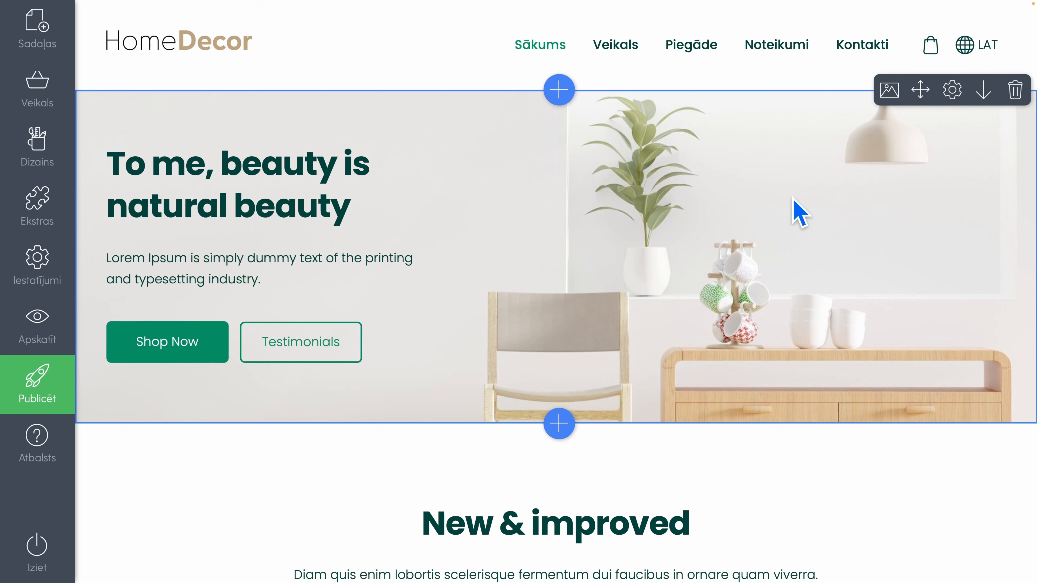
click(952, 90)
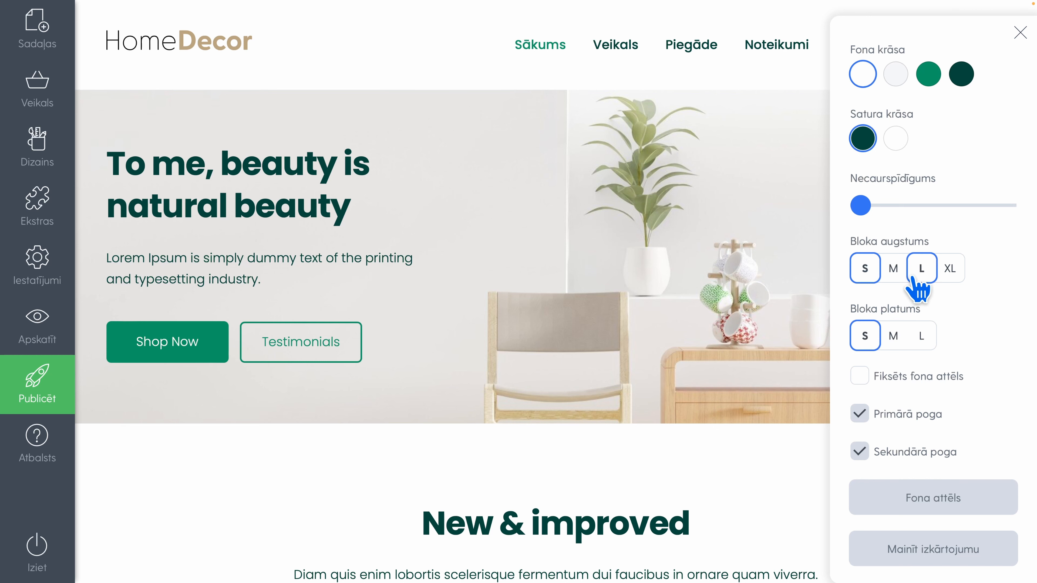
click(921, 269)
click(898, 273)
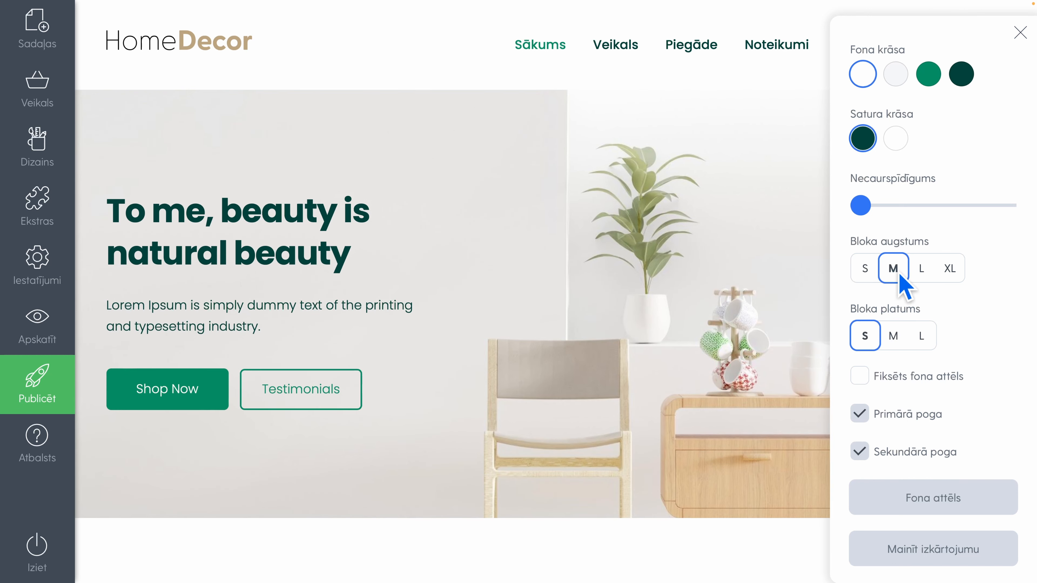
click(722, 274)
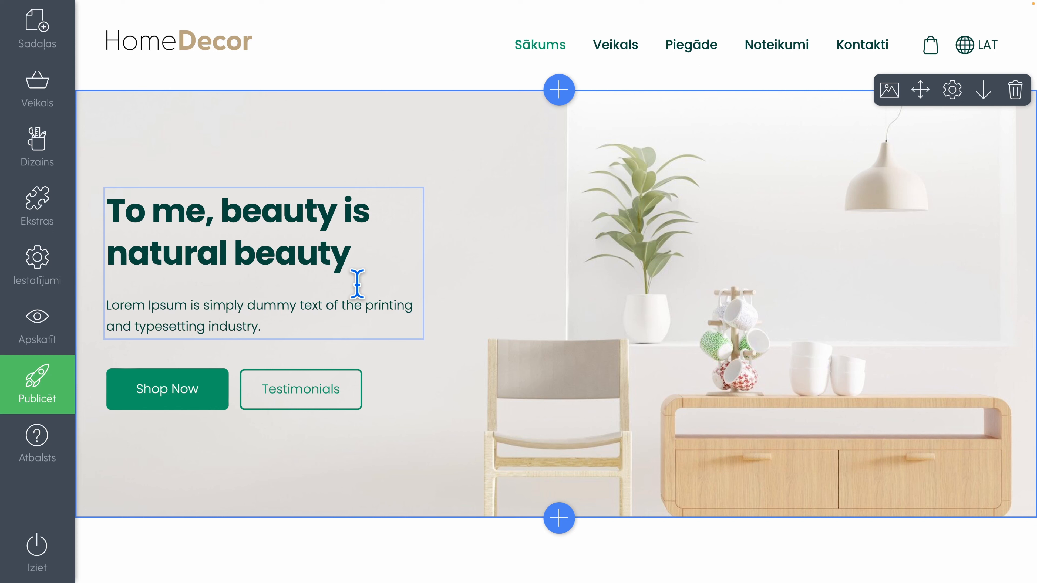
Replace the banner text with the copied heading "Vienkāršība ir augstākā izsmalcinātība." and its paragraph beginning "Papildiniet savu dzīvi"
click(283, 322)
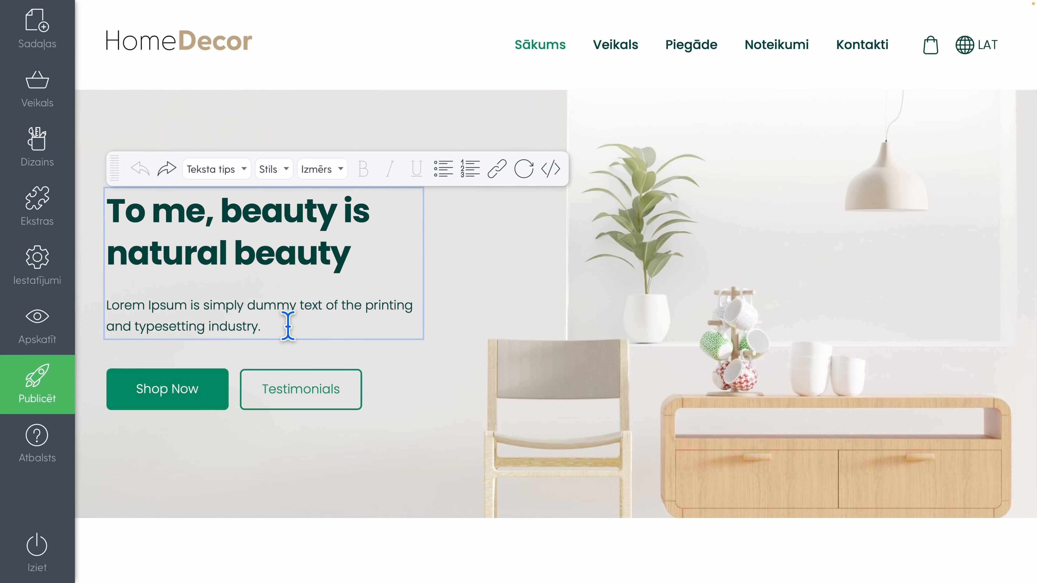
drag(287, 326, 80, 197)
text(Vienkāršība ir augstākā izsmalcinātība. Papildiniet savu dzīvi ar izsmalcinātu mēbeļu un aksesuāru izlasi, kas iemieso vienkāršības un stila būtību.)
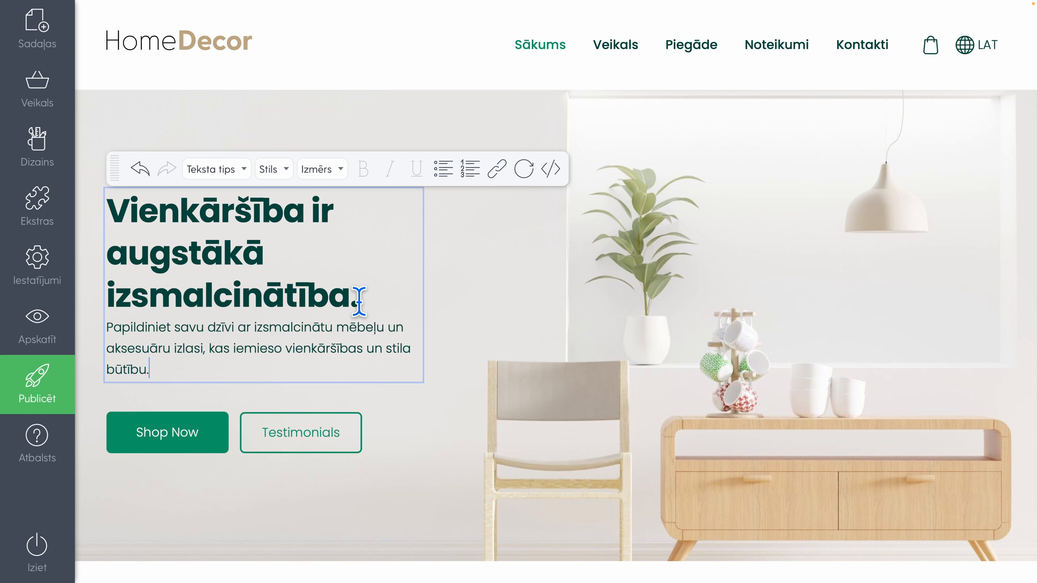
Try the Parasta rindkopa and Virsraksts 3 text types on the banner heading and set it to Virsraksts 1
drag(359, 297, 109, 224)
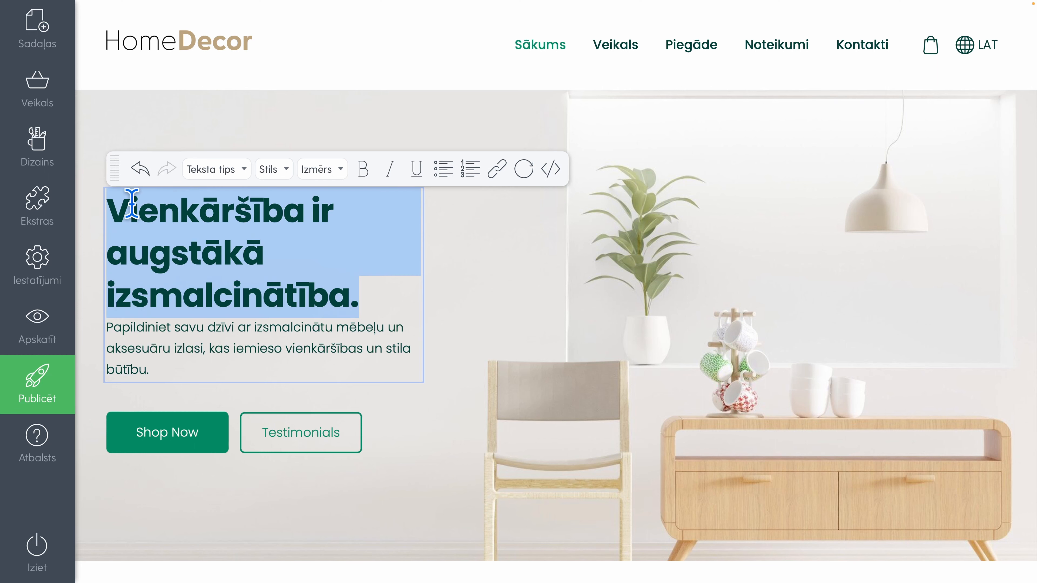
click(234, 169)
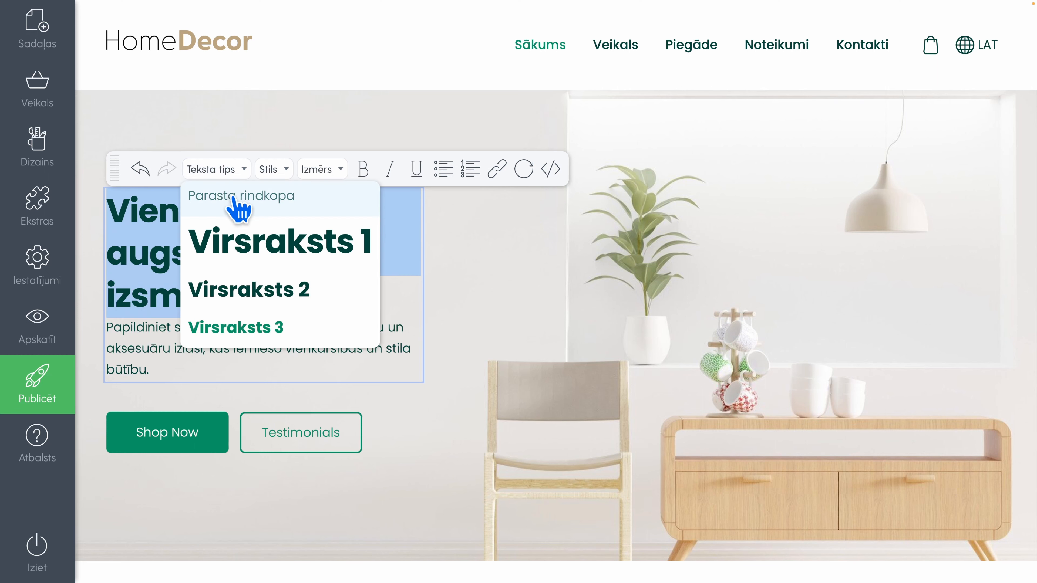
click(233, 197)
drag(403, 200, 102, 200)
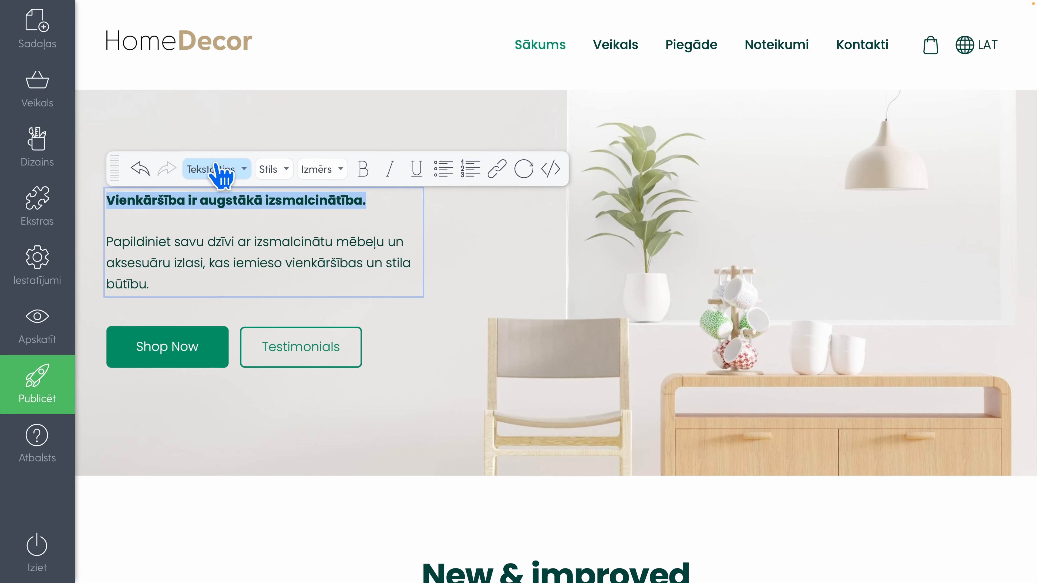
click(220, 169)
click(272, 329)
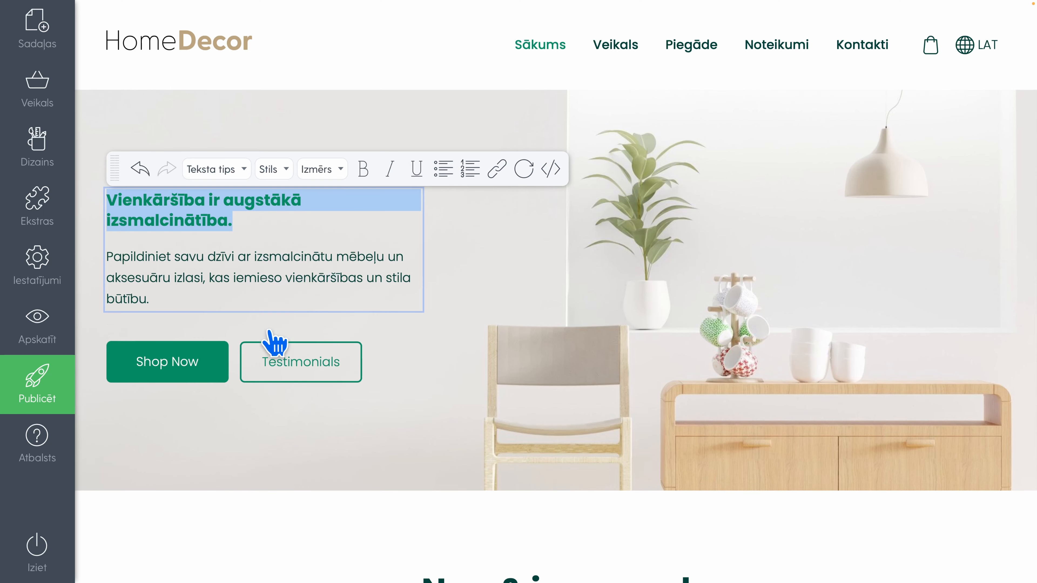
click(229, 175)
click(288, 239)
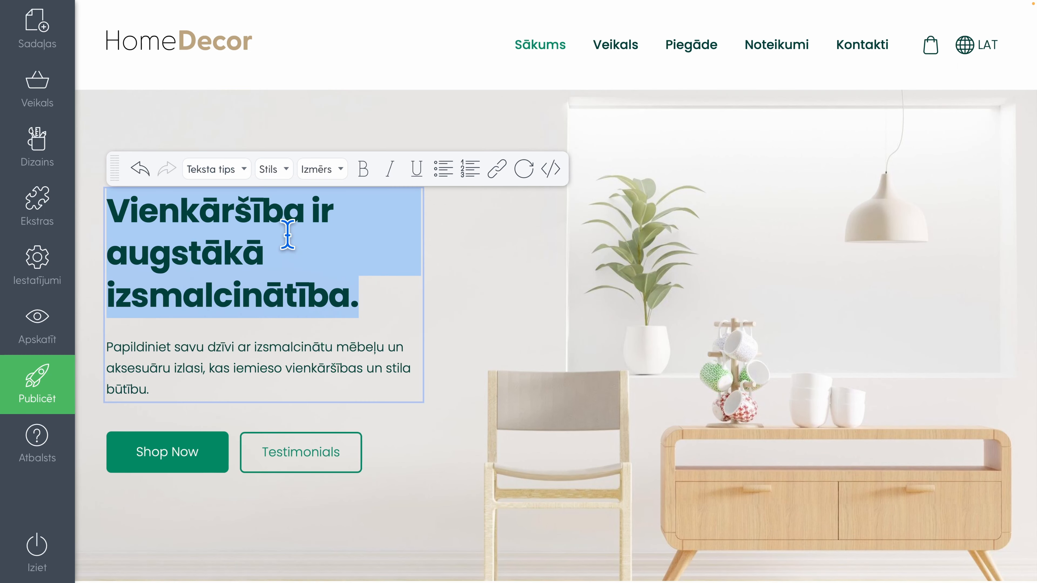
click(364, 296)
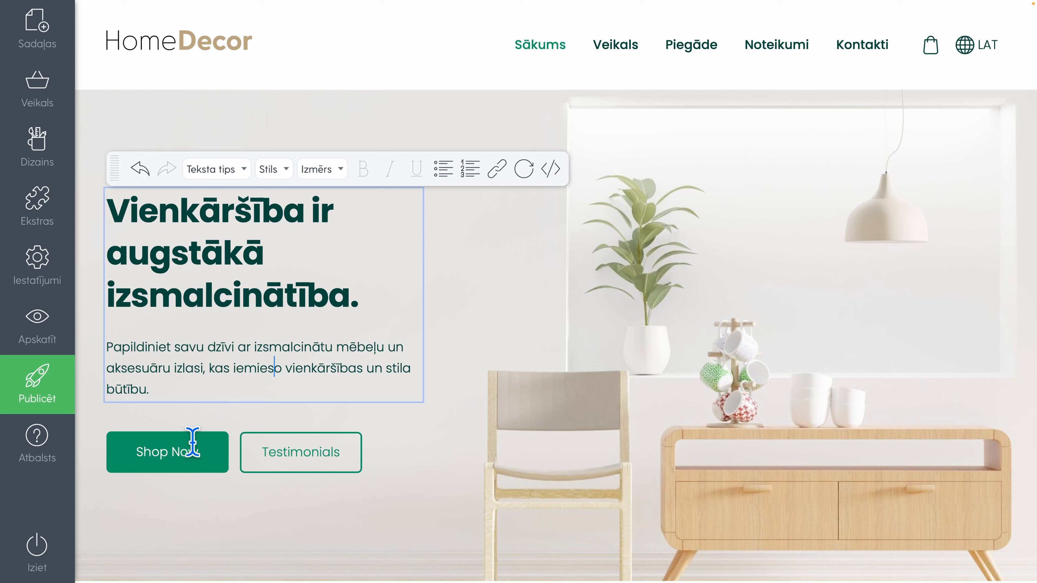
Change the label of the banner's Shop Now button to "Iepirkties"
click(197, 454)
drag(203, 454, 130, 454)
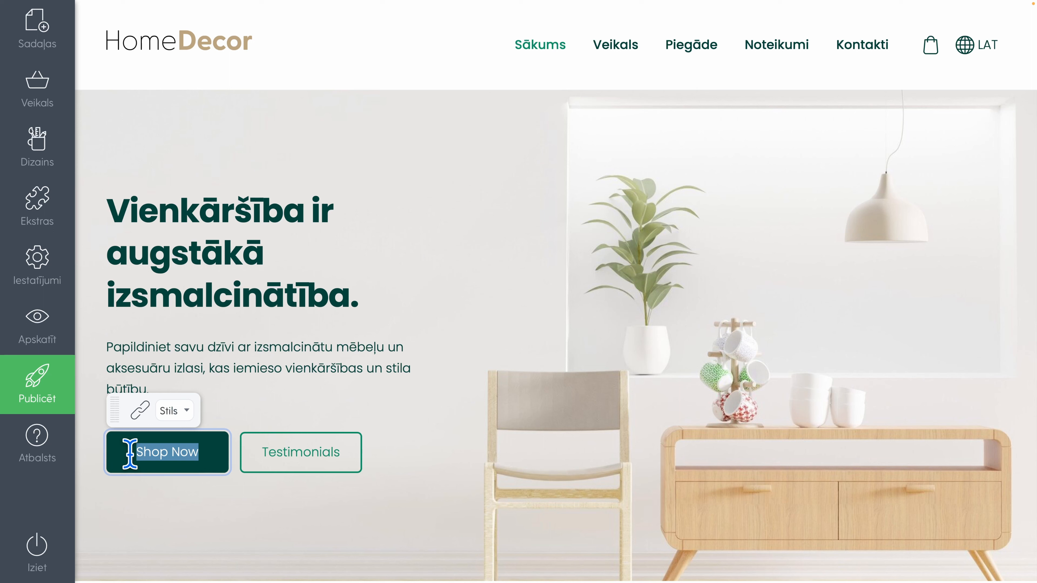
text(Iepirkt)
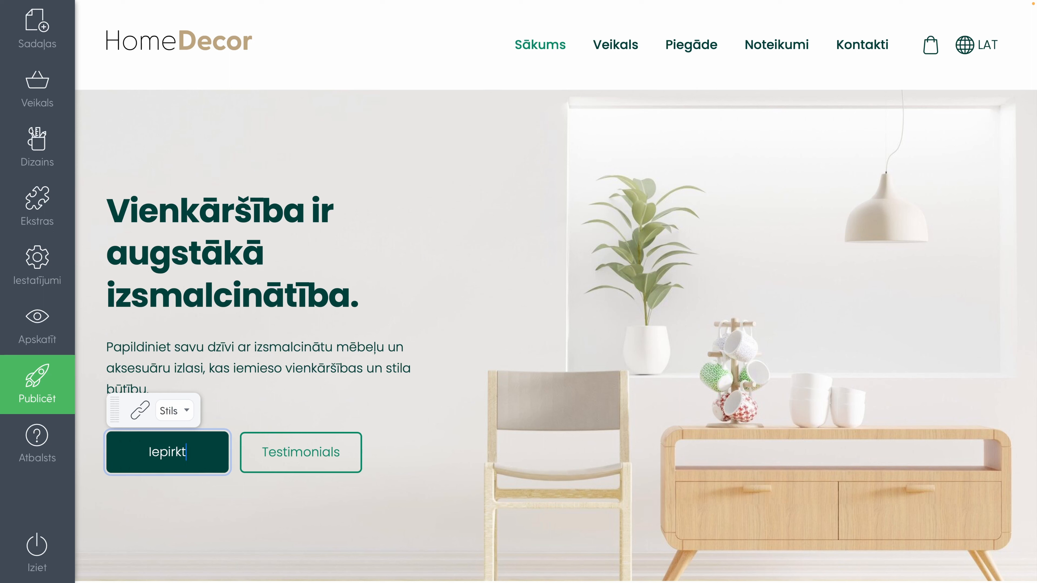
text(ies)
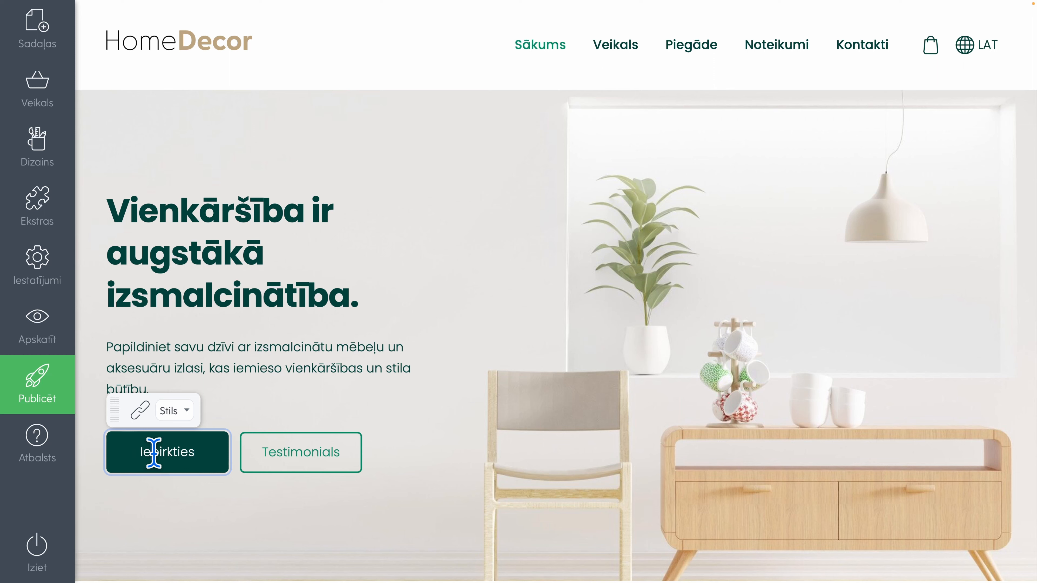
Link the Iepirkties button to the site's Veikals page
click(141, 410)
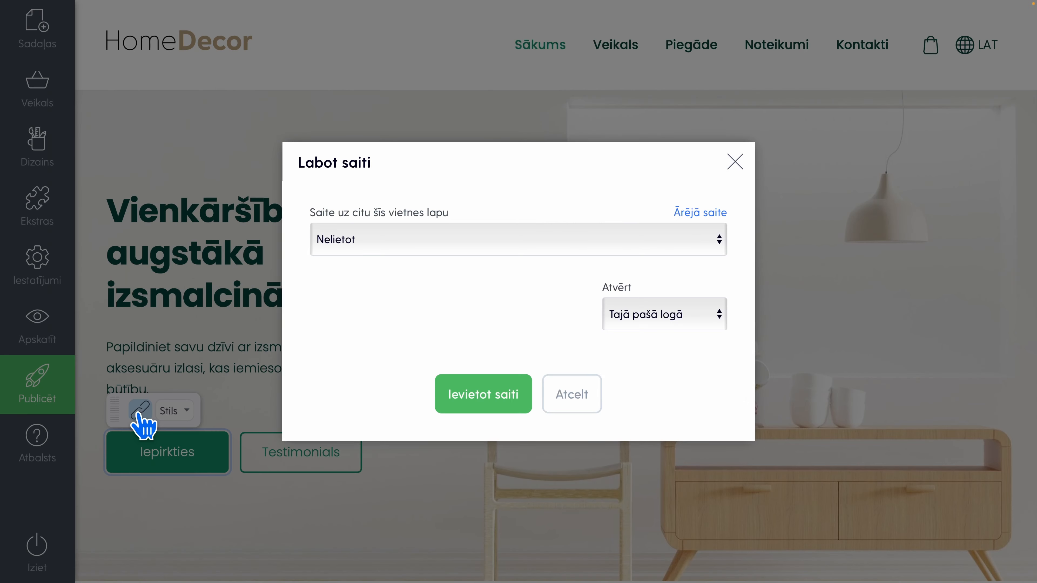
click(436, 239)
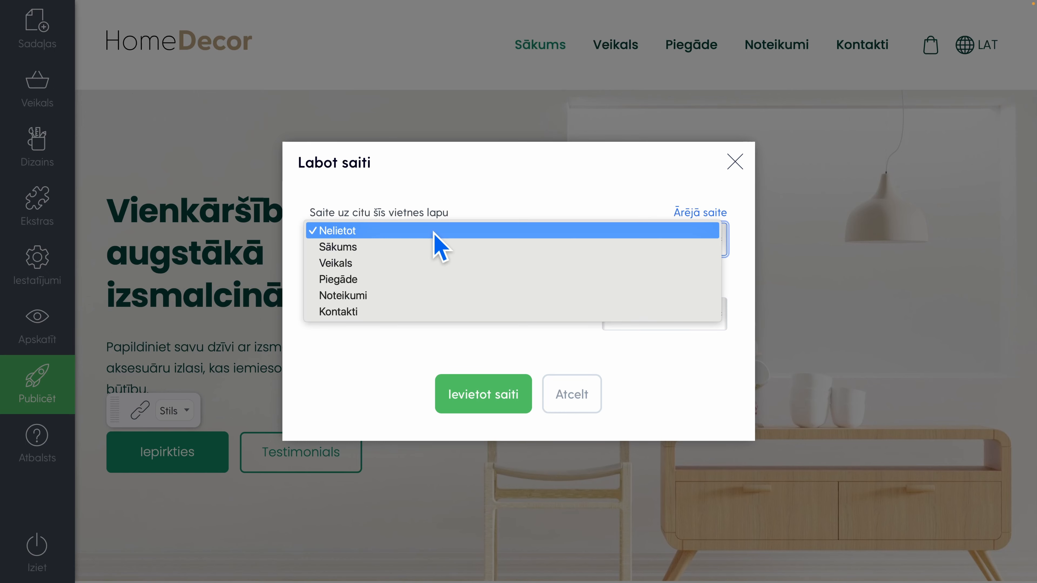
click(365, 267)
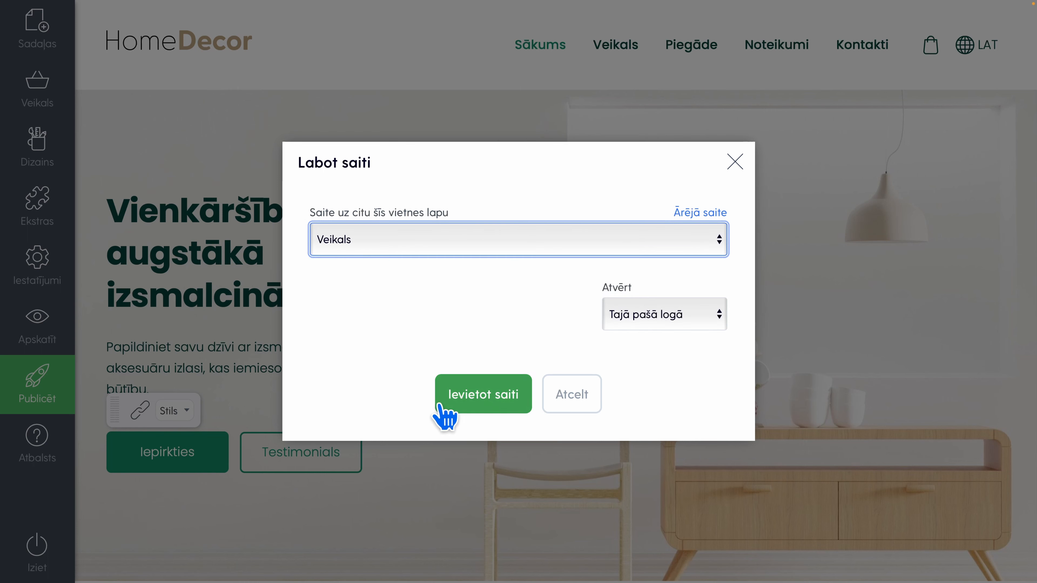
click(445, 417)
Change the label of the banner's Testimonials button to "Sazināties ar mums"
click(327, 452)
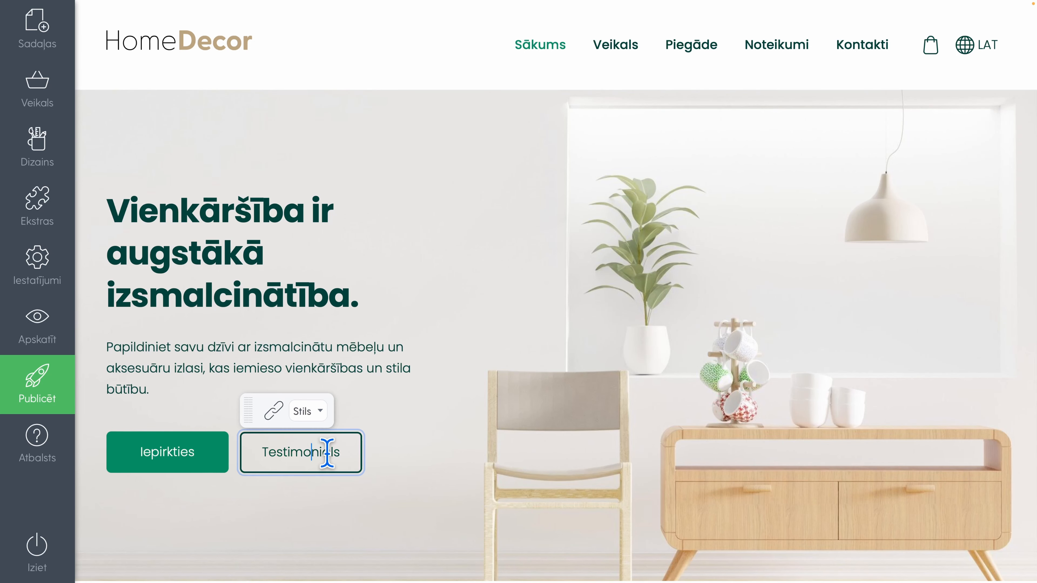
drag(341, 452, 262, 451)
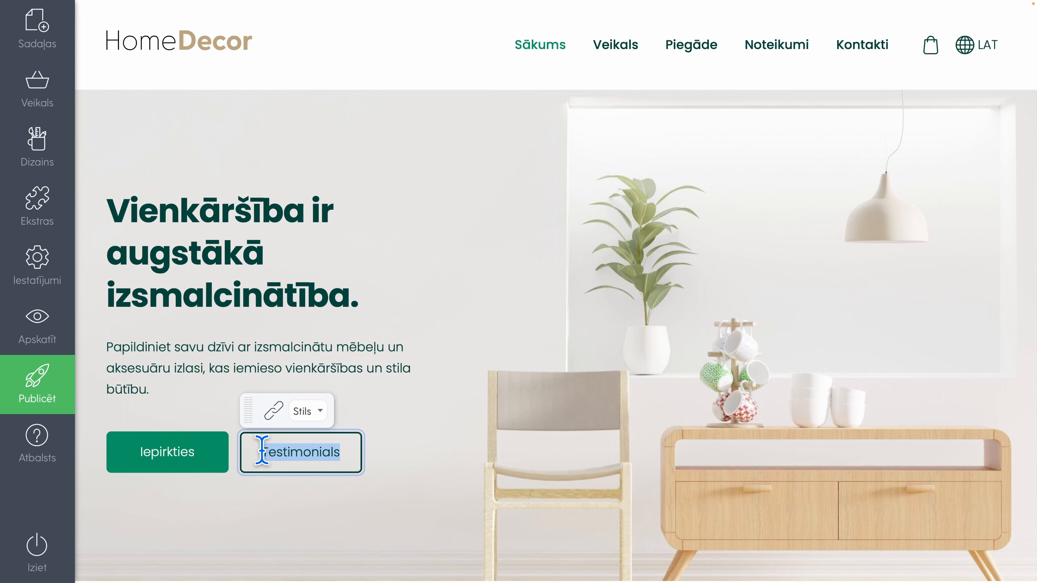
text(Sazin,a)
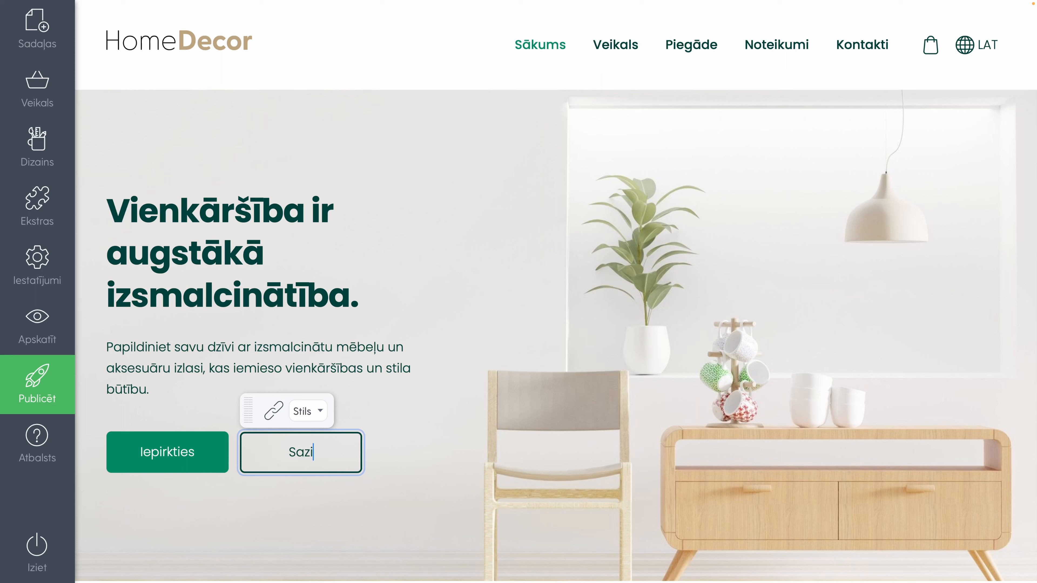
key(BackSpace)
key(BackSpace)
text(āties ar mums)
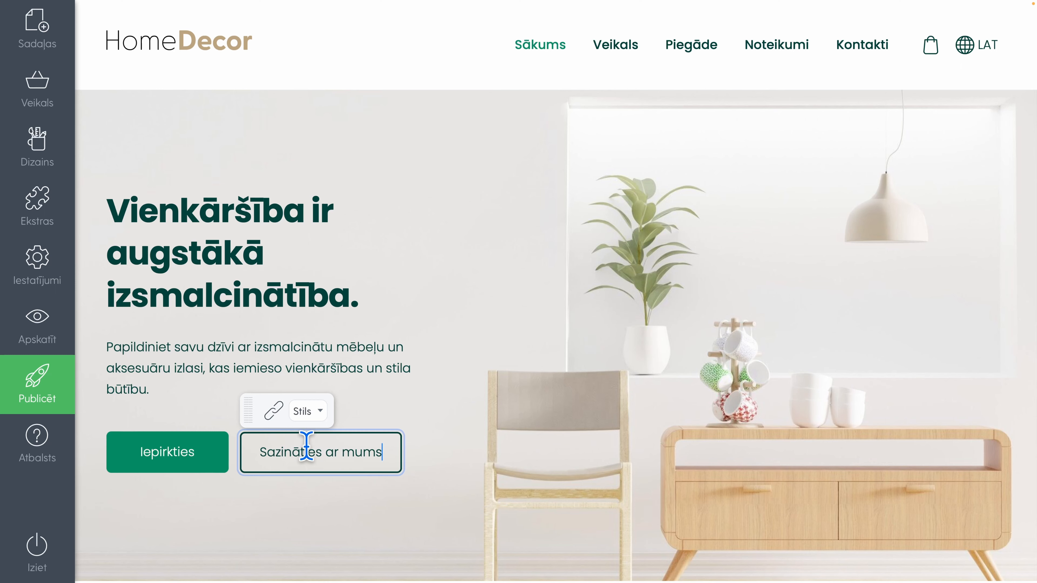
Link the Sazināties ar mums button to the site's Kontakti page
click(271, 414)
click(360, 238)
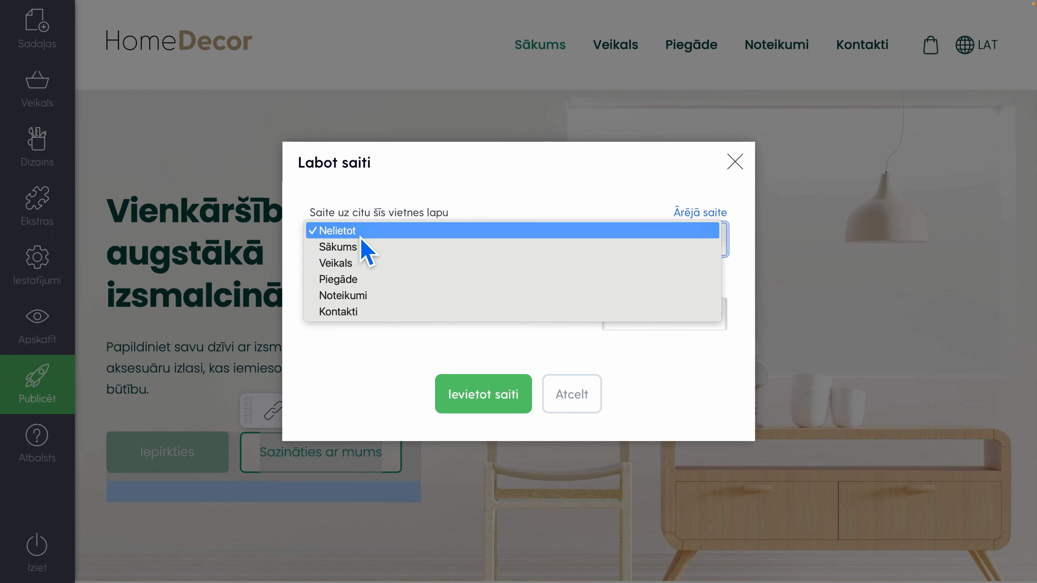
click(358, 312)
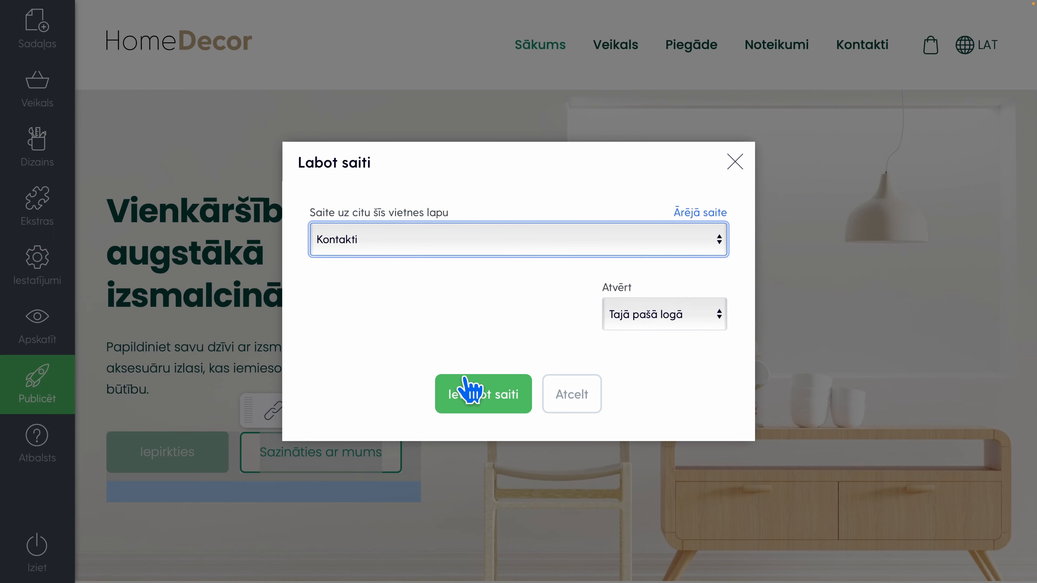
click(469, 394)
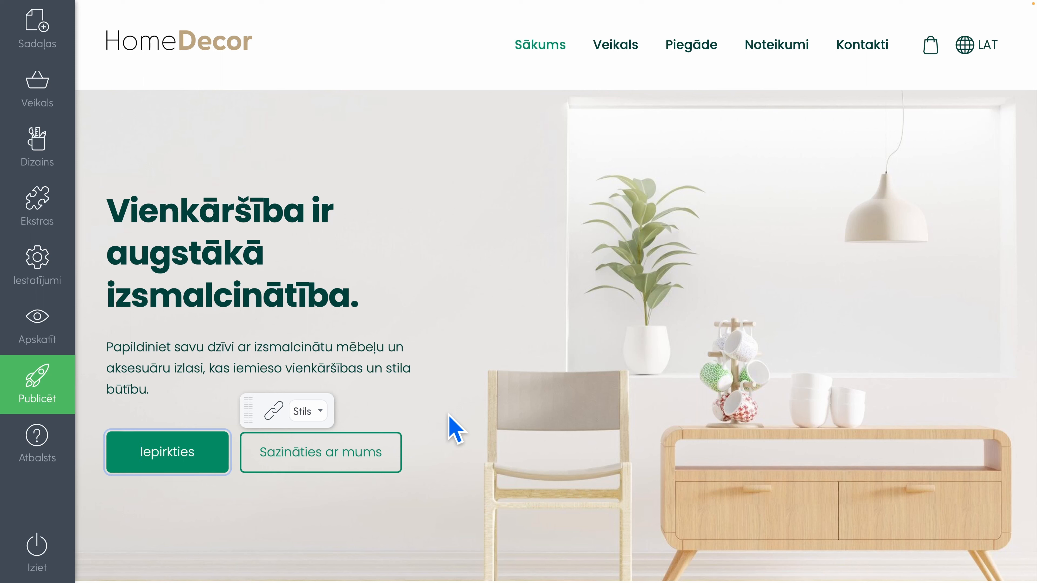
Add the Krēsli product group to the first empty tile of the "New & improved" block
scroll(450, 416, down, 10)
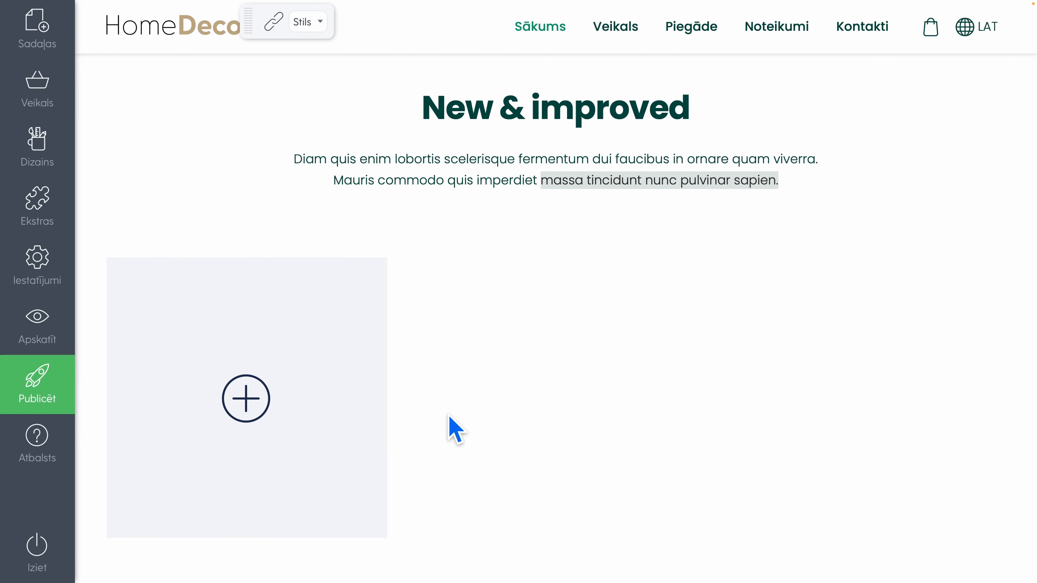
scroll(453, 429, down, 1)
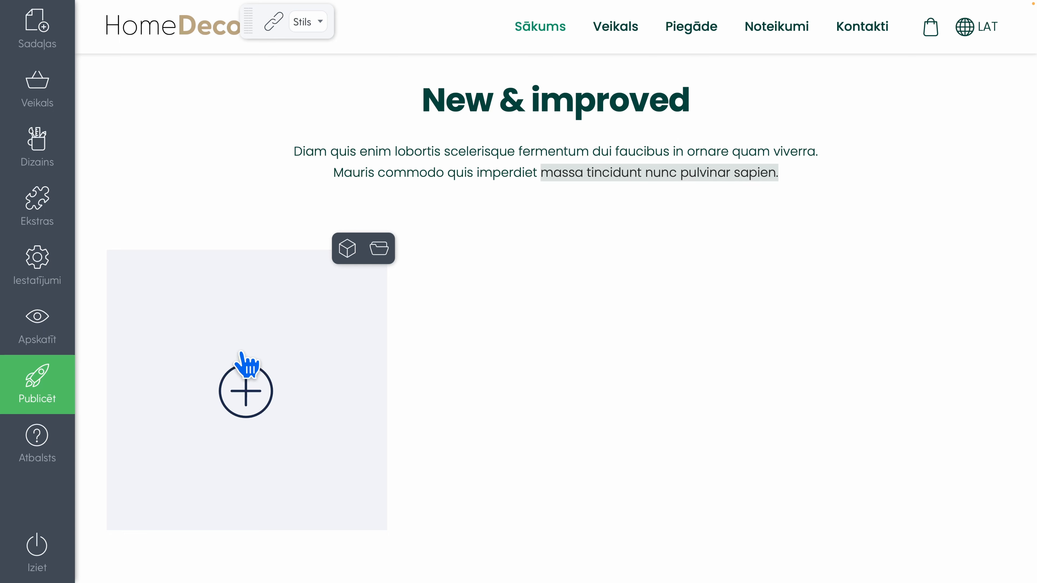
click(378, 249)
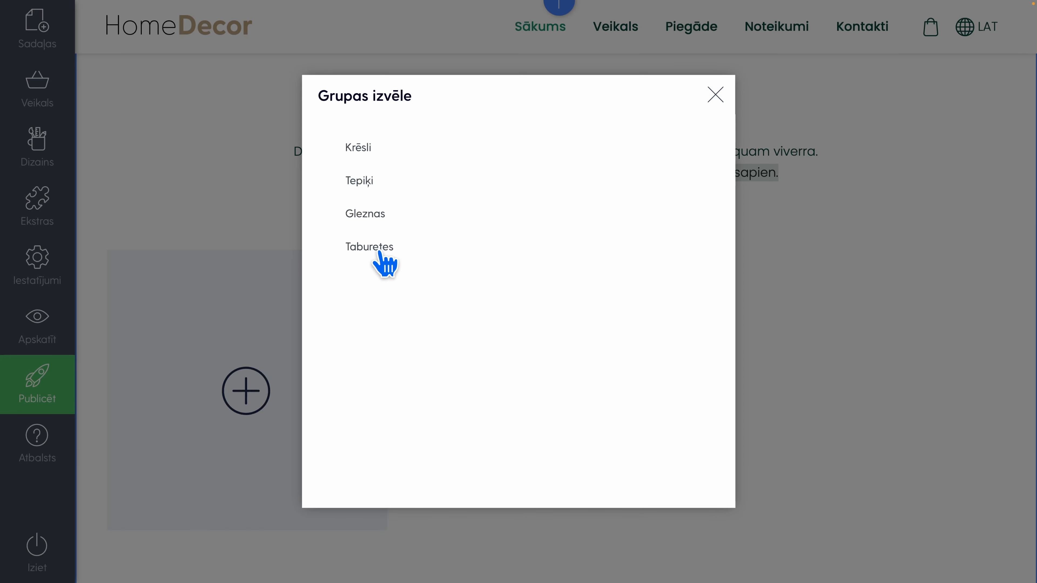
click(373, 151)
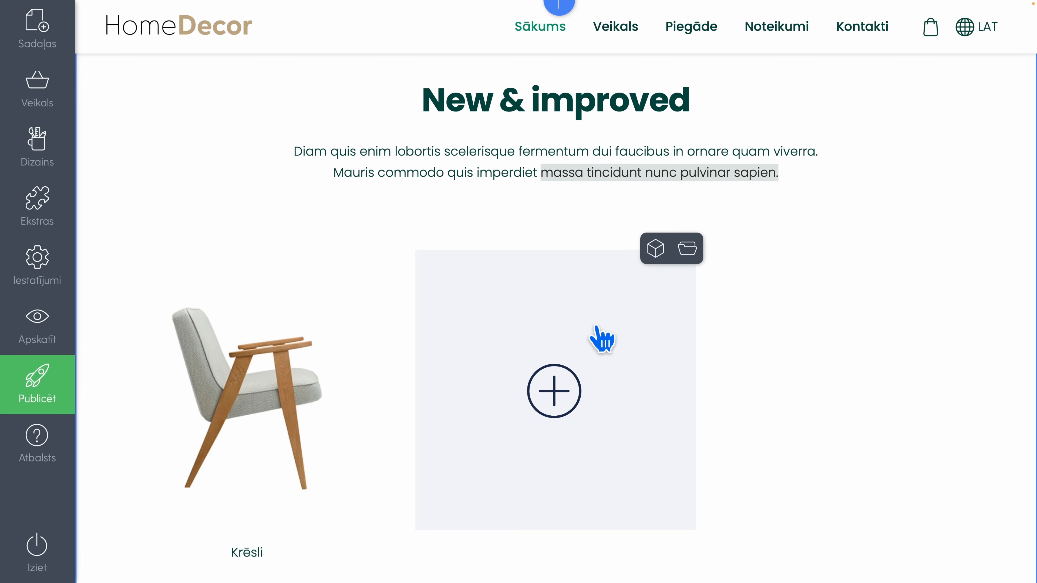
Add the Tepiķi product group to the second tile and the Gleznas group to the third tile of the "New & improved" block
click(687, 248)
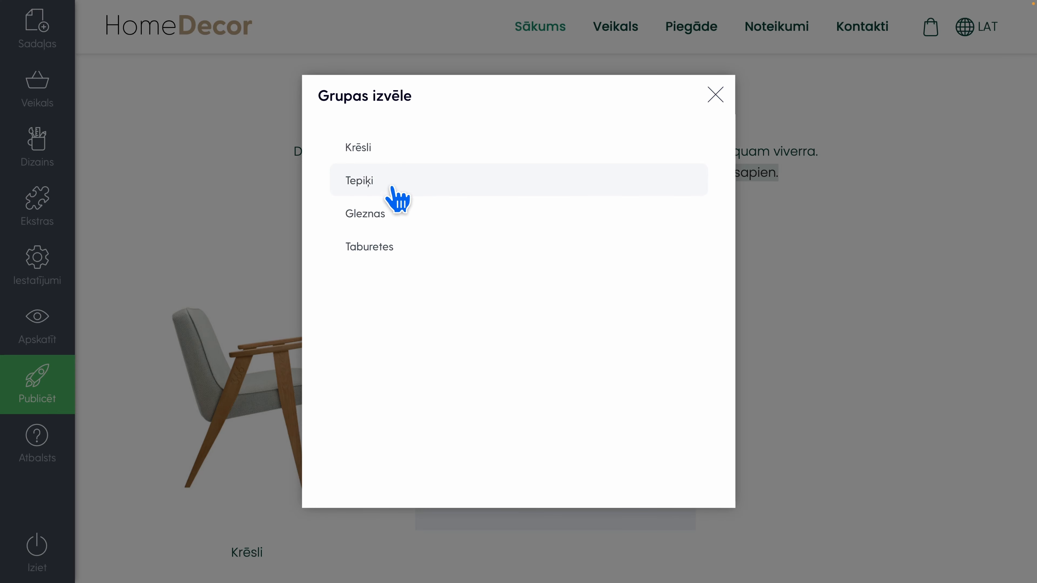
click(392, 185)
mouse_move(957, 266)
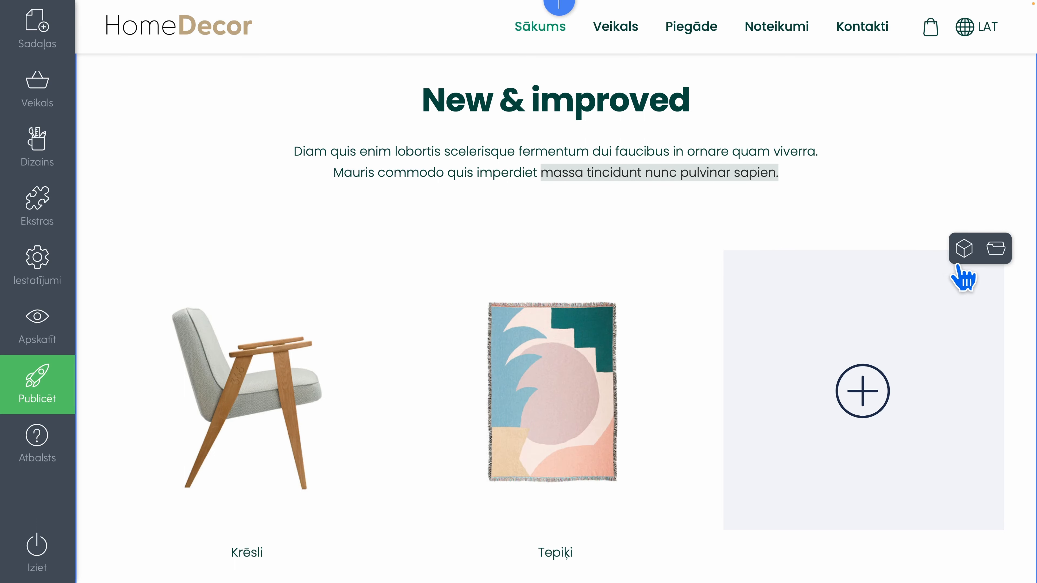
click(997, 251)
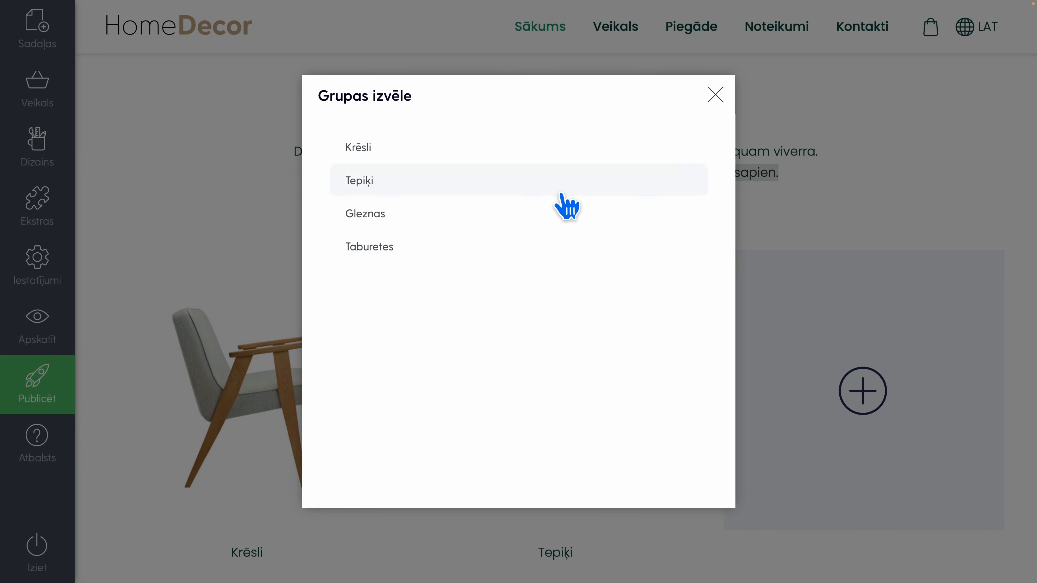
click(387, 220)
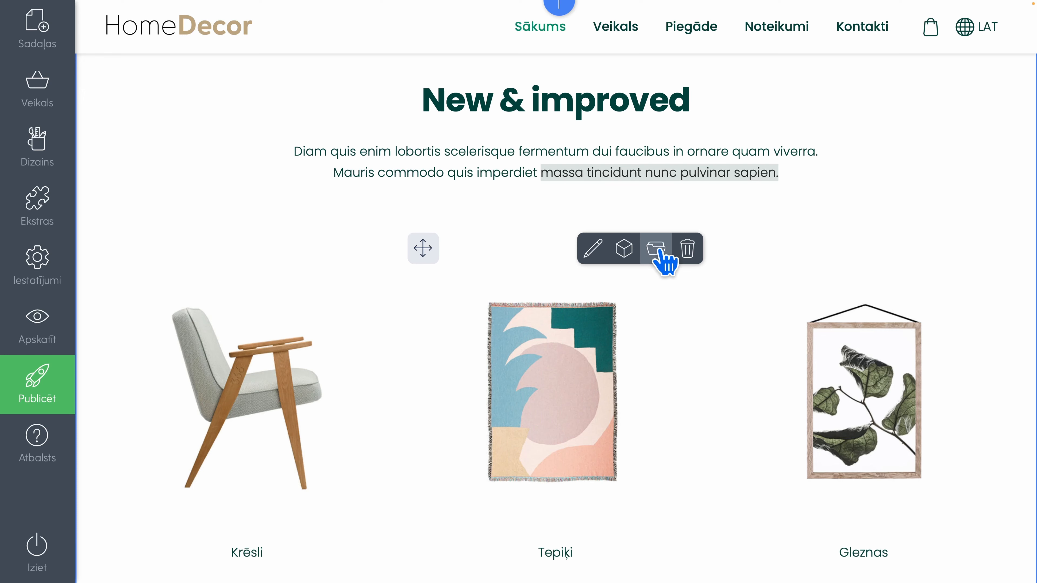
Open the settings of the "New & improved" block
mouse_move(764, 250)
scroll(770, 249, up, 1)
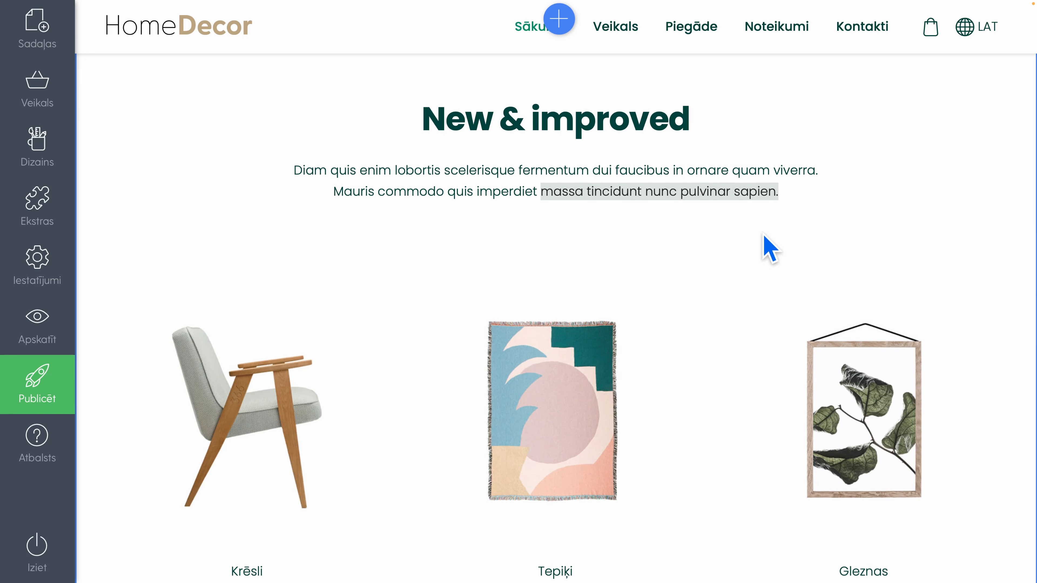
scroll(765, 245, up, 4)
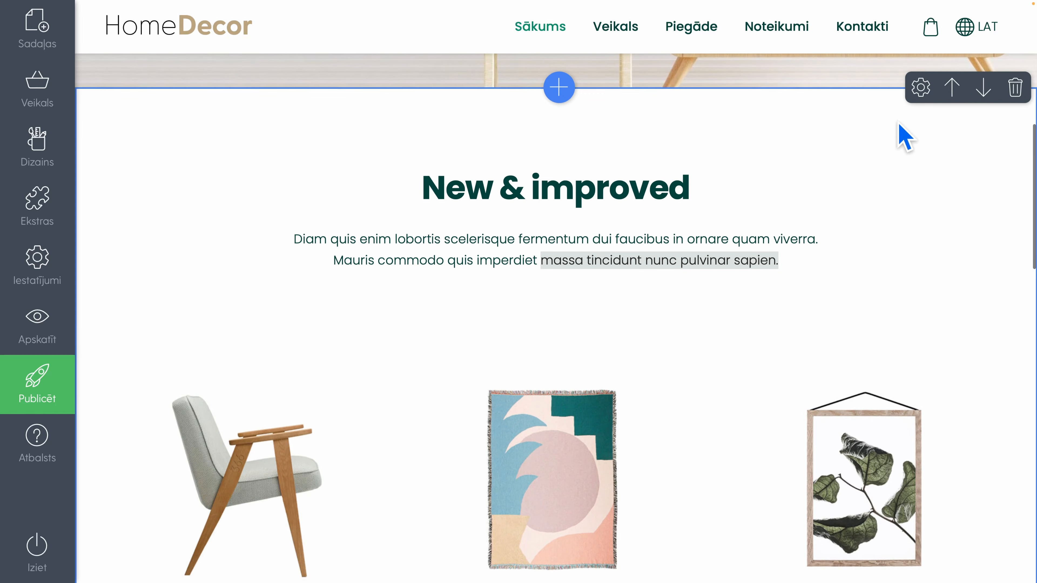
click(920, 87)
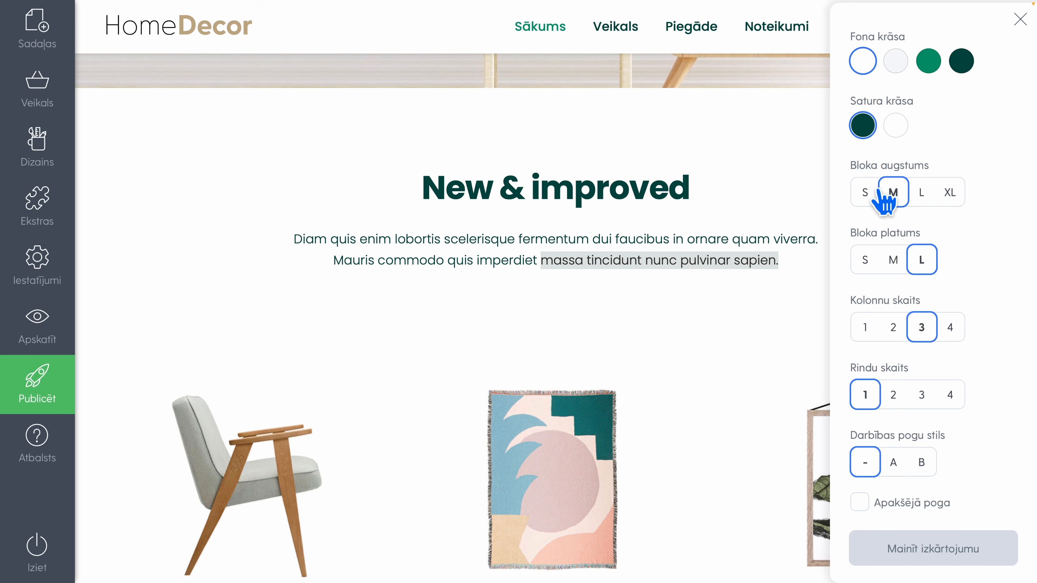
Try the light grey and green background colours on the "New & improved" block, ending back on white
click(895, 61)
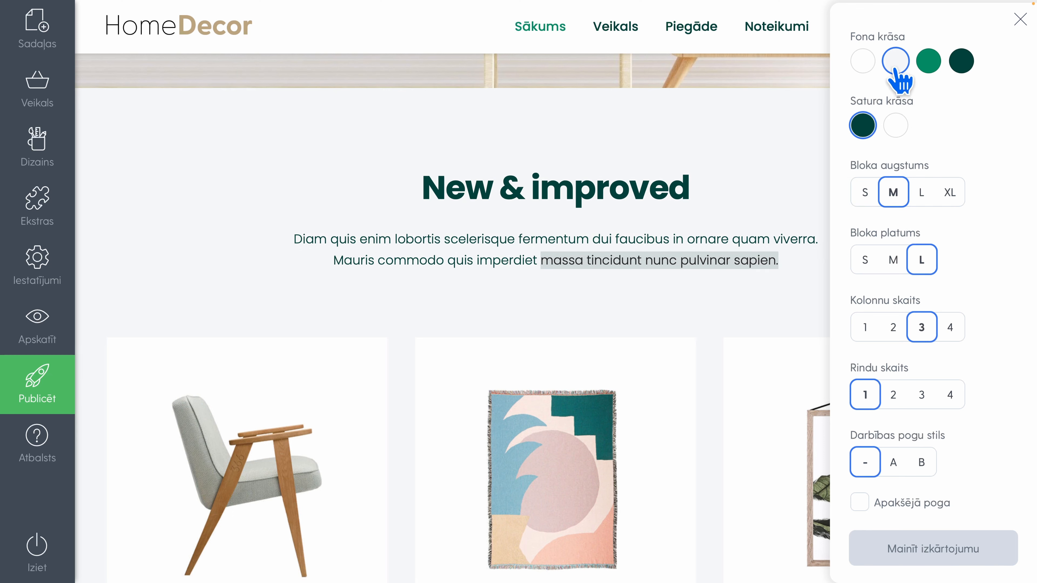
click(928, 60)
click(868, 65)
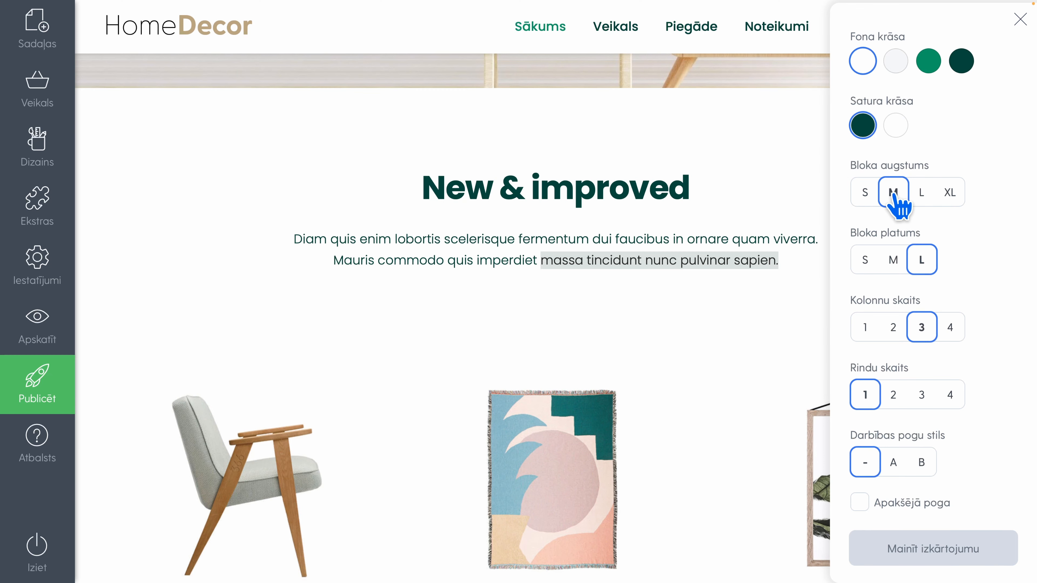
Set the "New & improved" block to 4 columns and enable its bottom button (Apakšējā poga)
scroll(894, 370, down, 1)
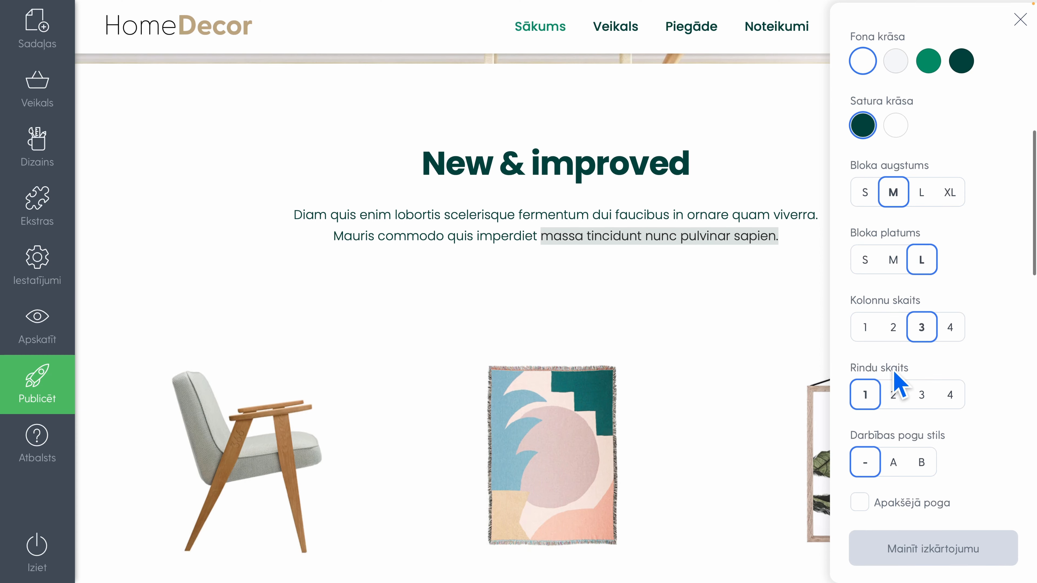
click(894, 329)
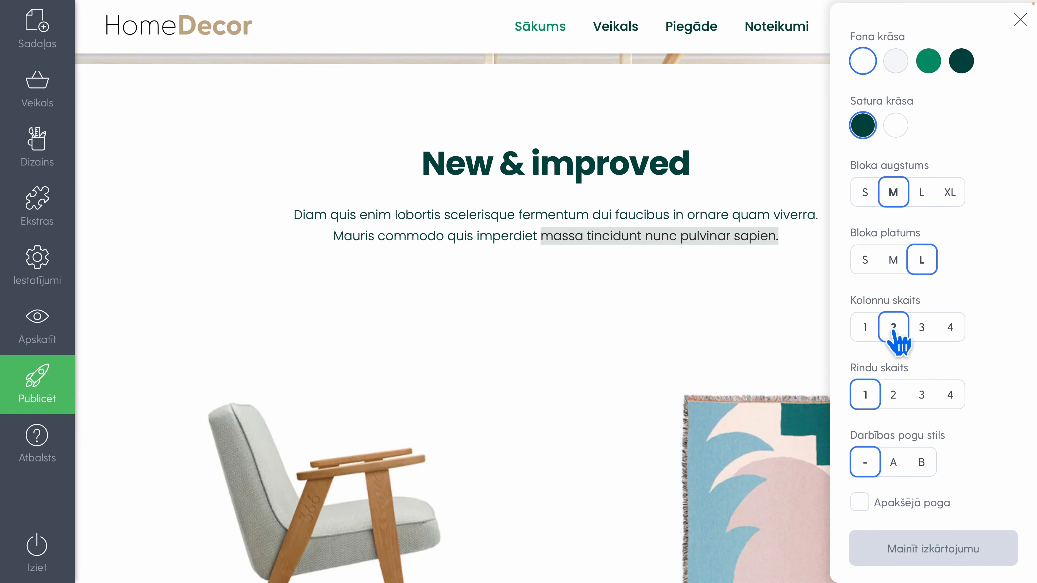
click(950, 328)
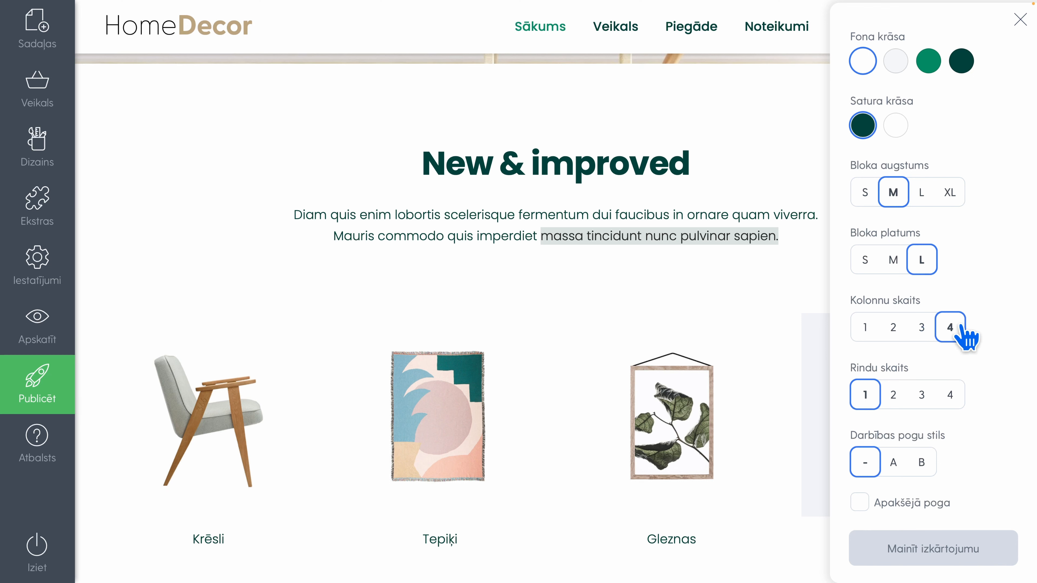
click(861, 503)
click(770, 294)
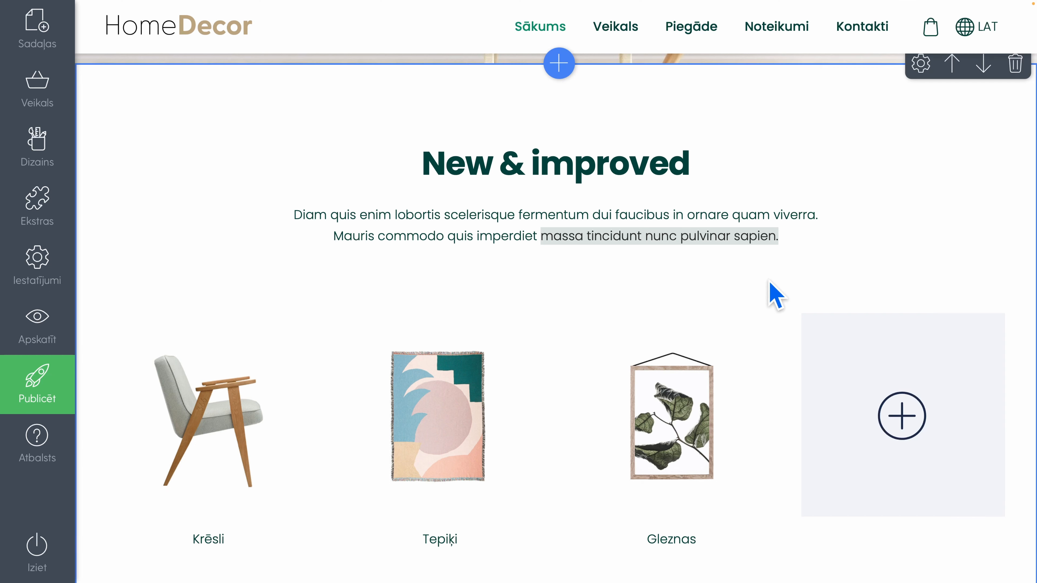
Add the Taburetes product group to the empty fourth tile of the "New & improved" block
scroll(779, 294, down, 2)
mouse_move(963, 264)
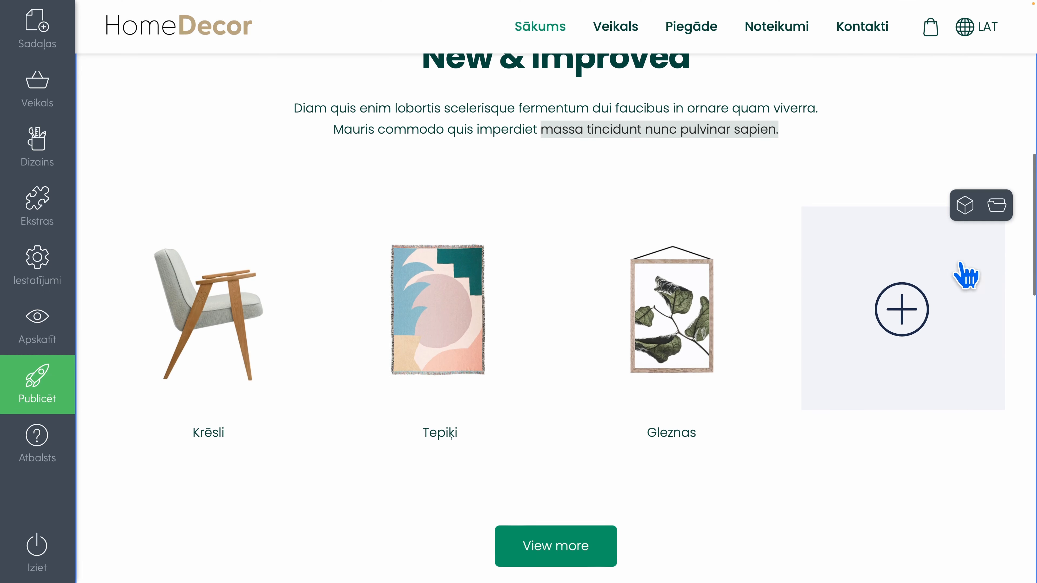
click(998, 208)
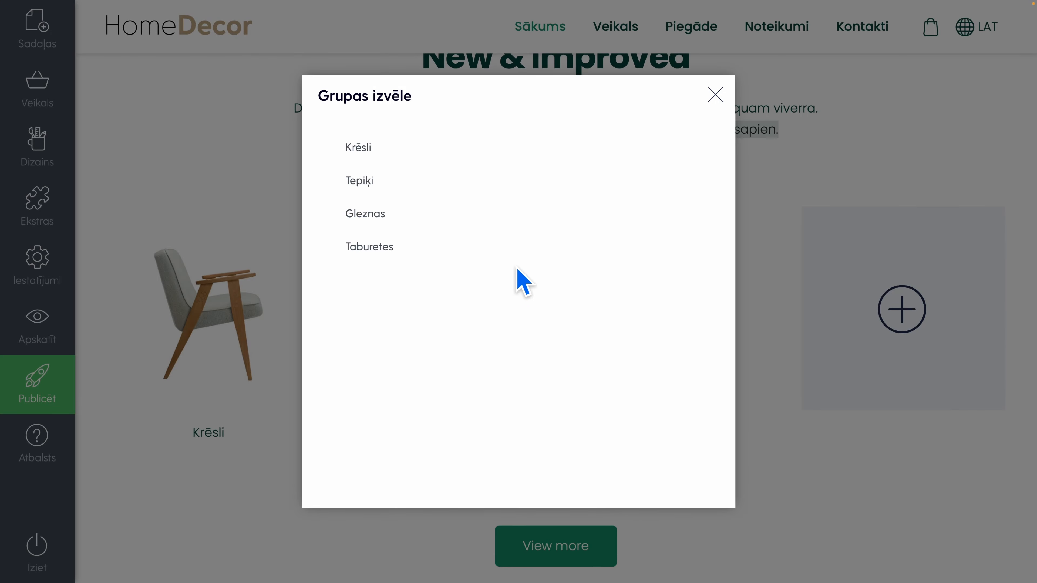
click(420, 245)
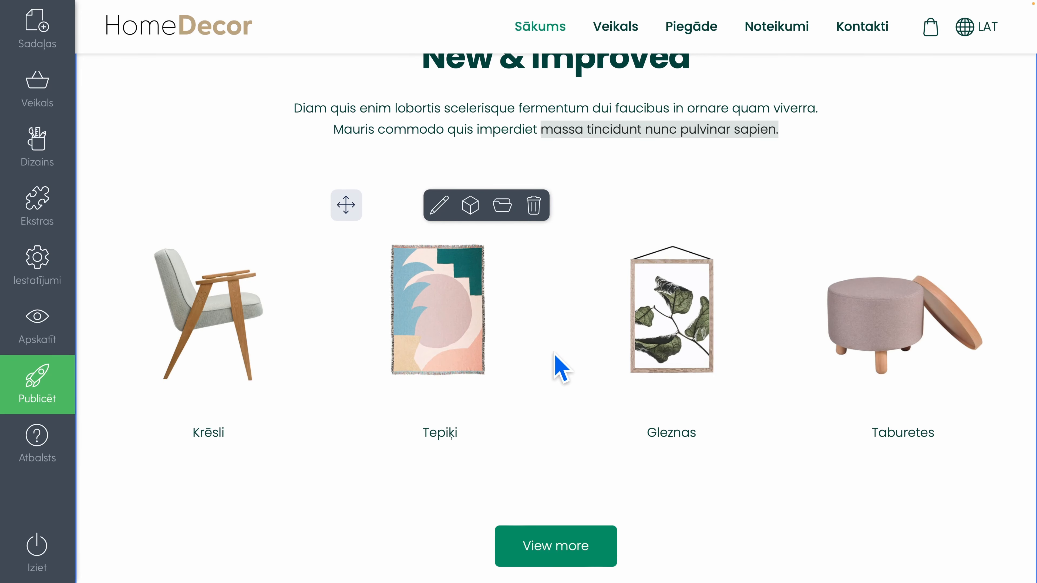
Replace the block's text with the copied heading "Ļauj sev justies kā mājās" and the paragraph beginning "No omulīgiem tekstilizstrādājumiem līdz burvīgiem akcentiem"
scroll(562, 367, up, 3)
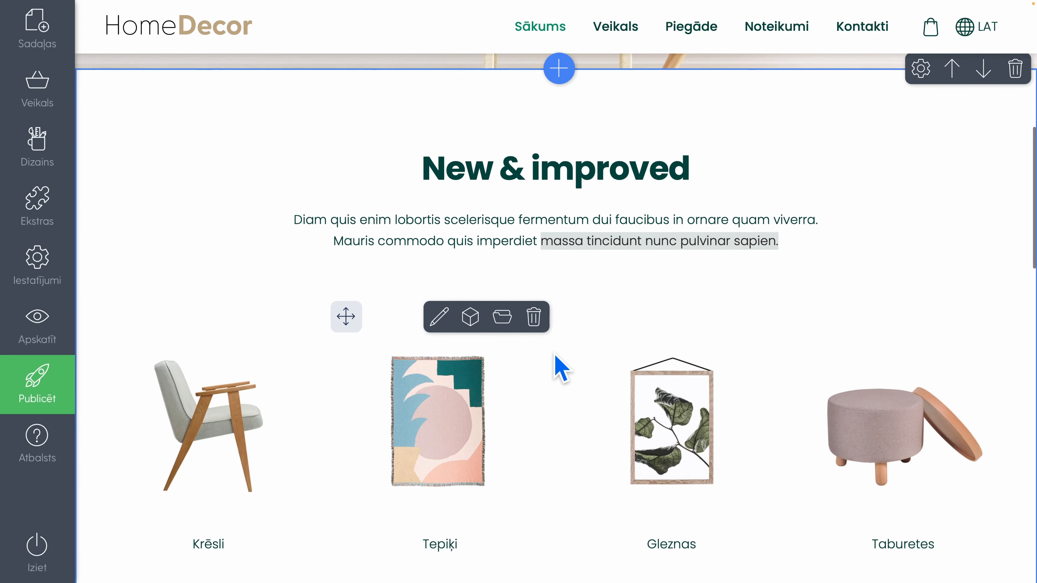
scroll(556, 355, down, 1)
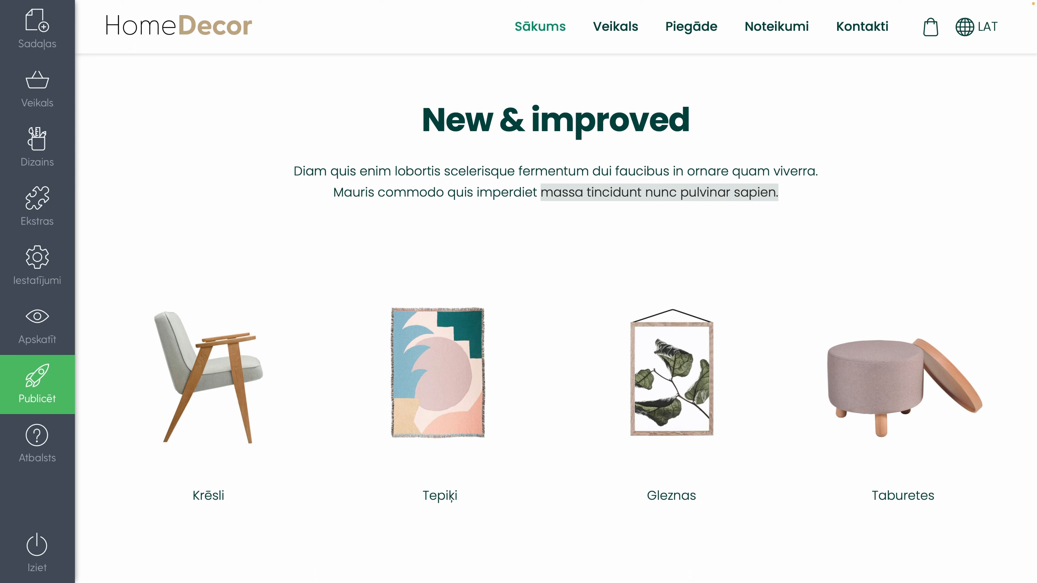
drag(792, 192, 422, 112)
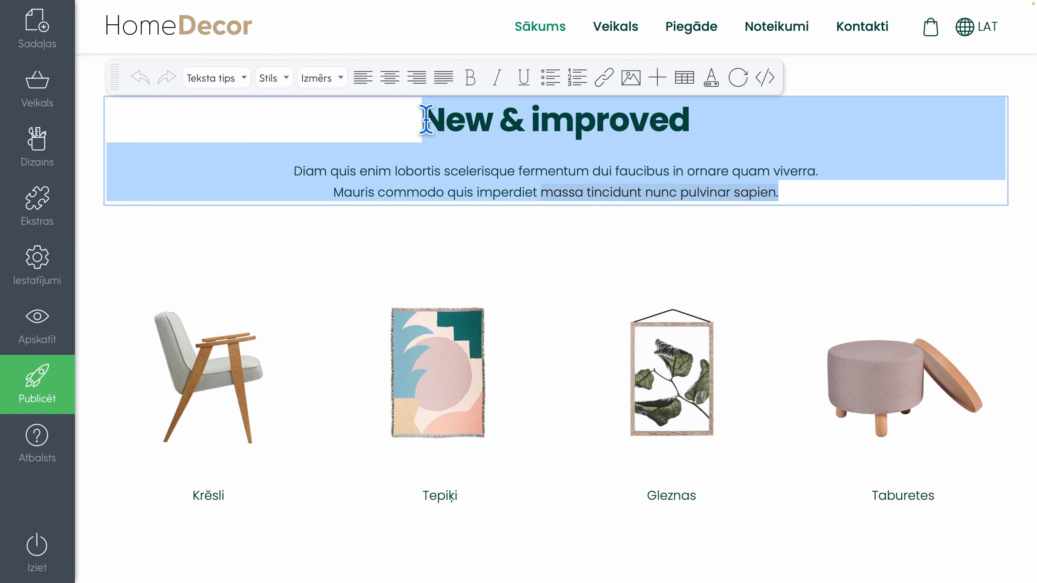
key(BackSpace)
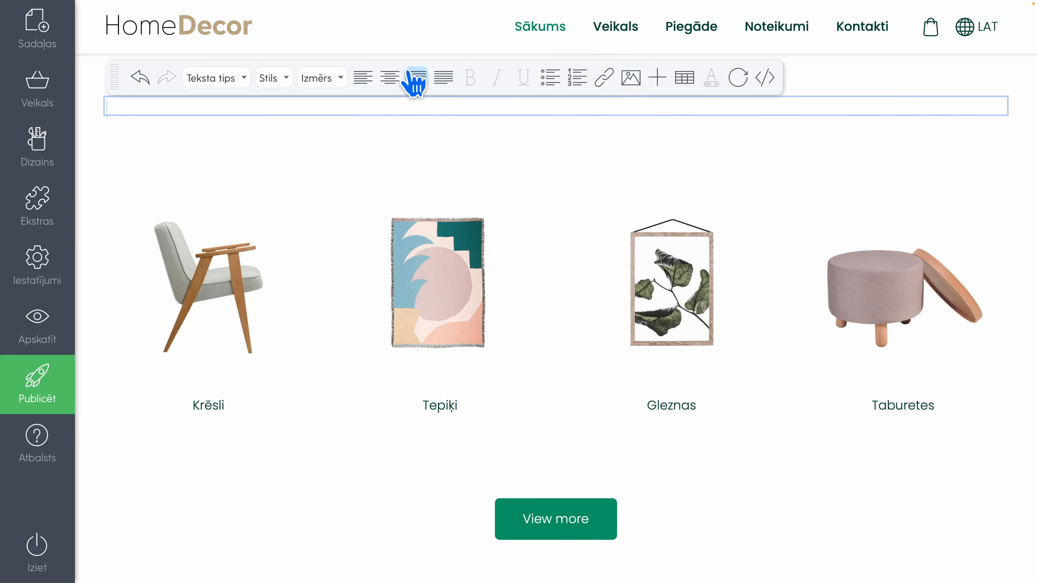
text(Ļauj sev justies kā mājās No omulīgiem tekstilizstrādājumiem līdz burvīgiem akcentiem mēs piedāvājam visu, kas nepieciešams, lai jūsu telpās iepludinātu personību un komfortu.)
key(BackSpace)
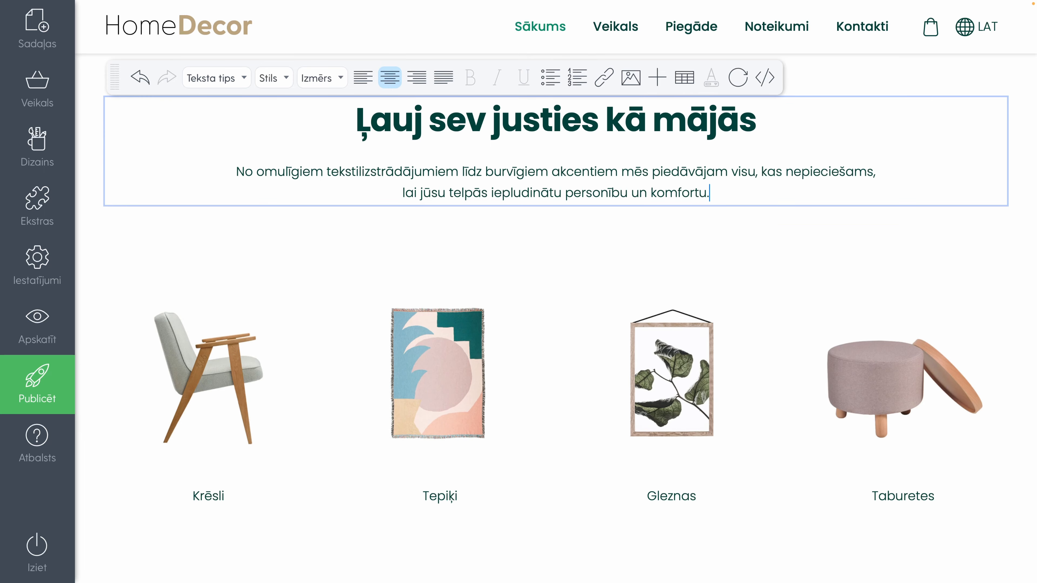
click(554, 245)
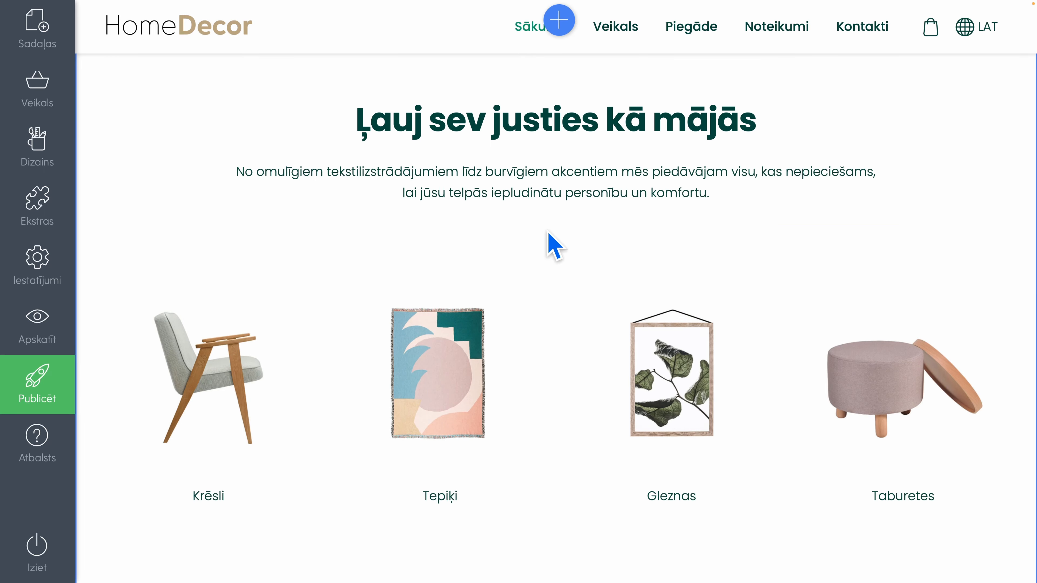
Change the label of the "View more" button below the product groups to "Skatīt visus produktus"
scroll(549, 240, down, 5)
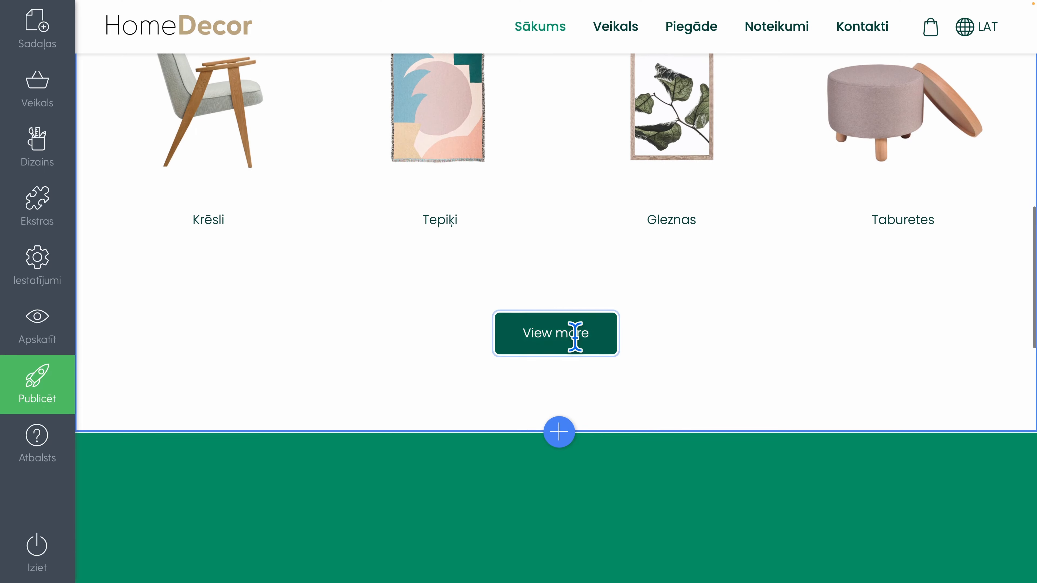
click(567, 332)
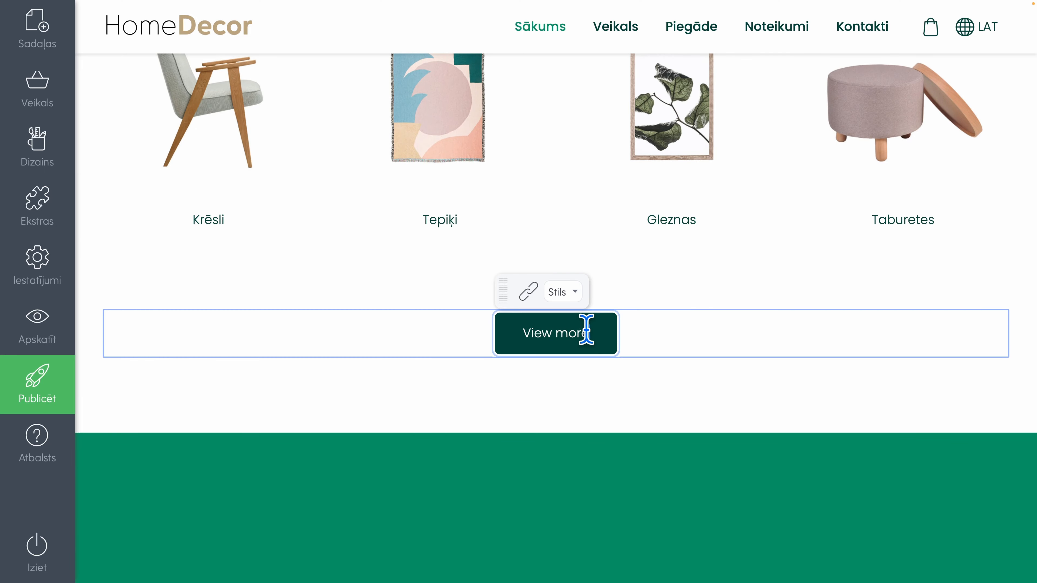
drag(588, 331, 525, 331)
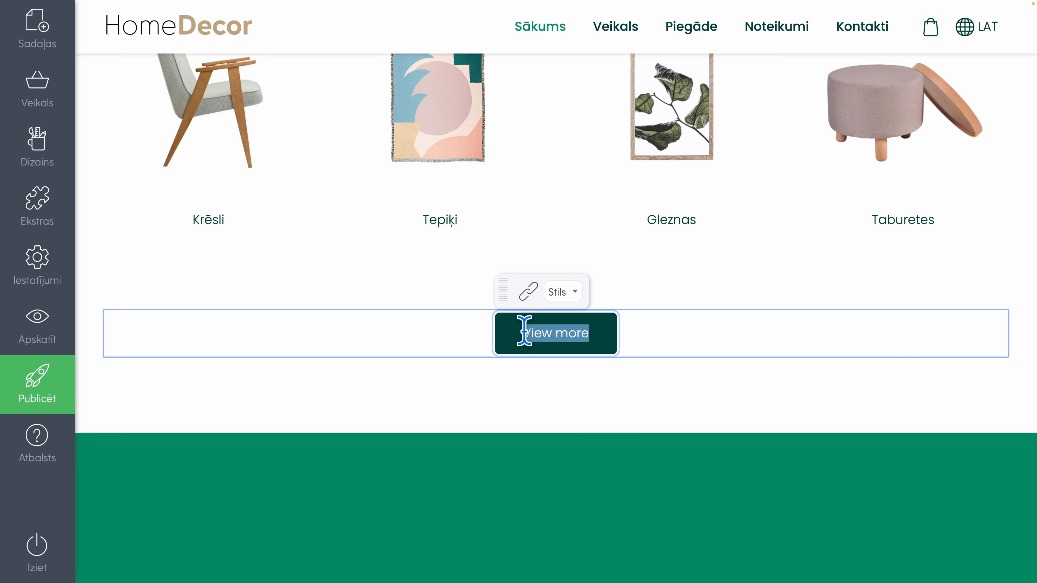
text(Iepi)
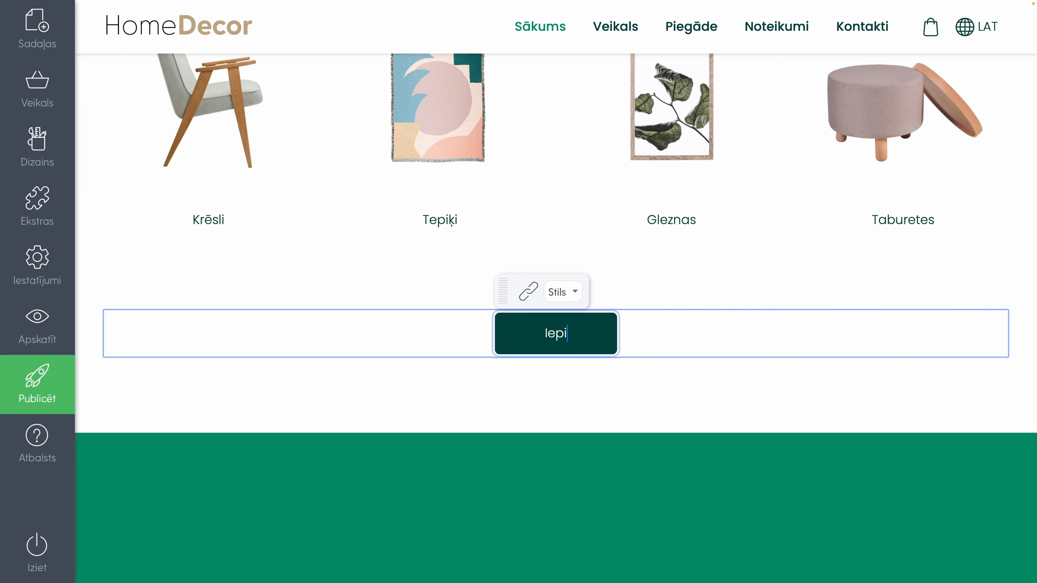
key(BackSpace)
key(BackSpace)
key(BackSpace)
text(katīt visus produktus)
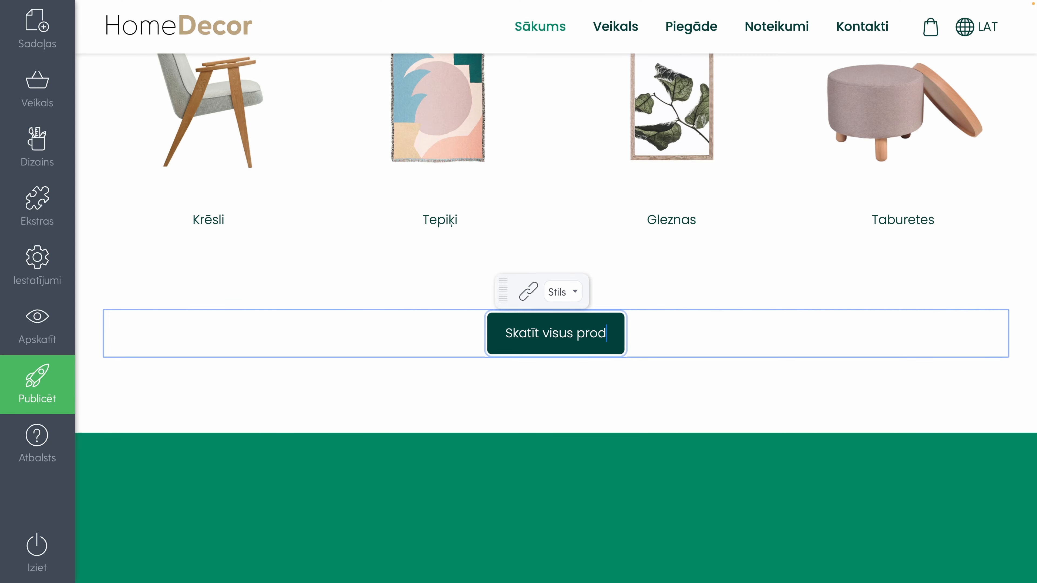
Link the "Skatīt visus produktus" button to one of the site's own pages, opening in the same window
click(529, 293)
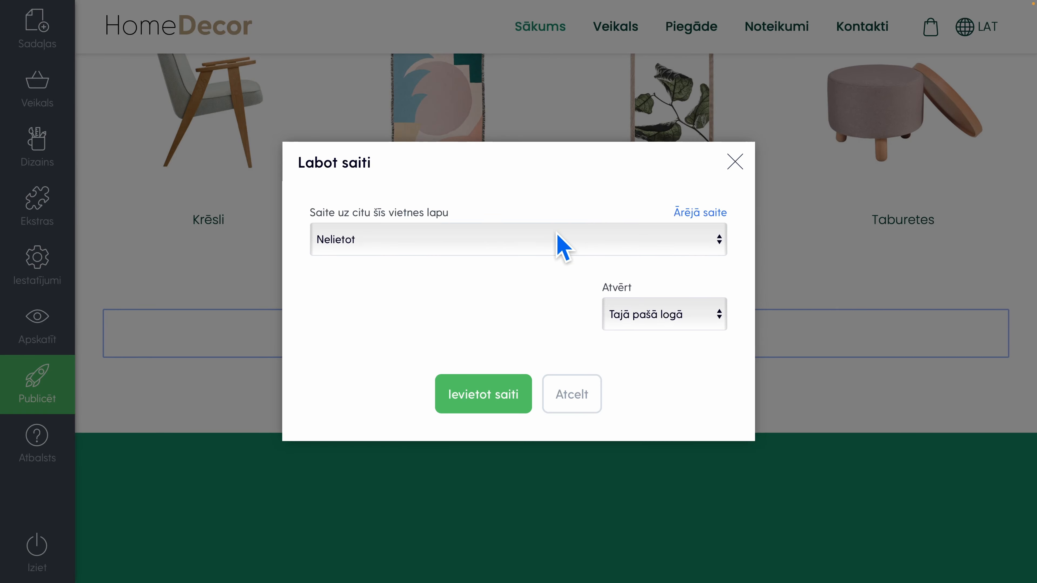
click(558, 241)
click(366, 263)
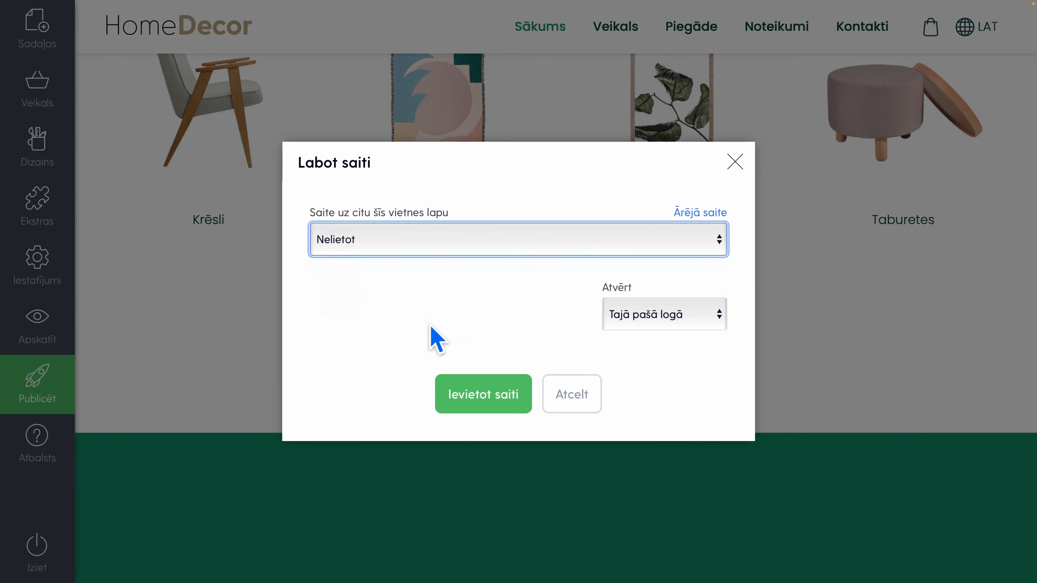
click(475, 390)
click(504, 399)
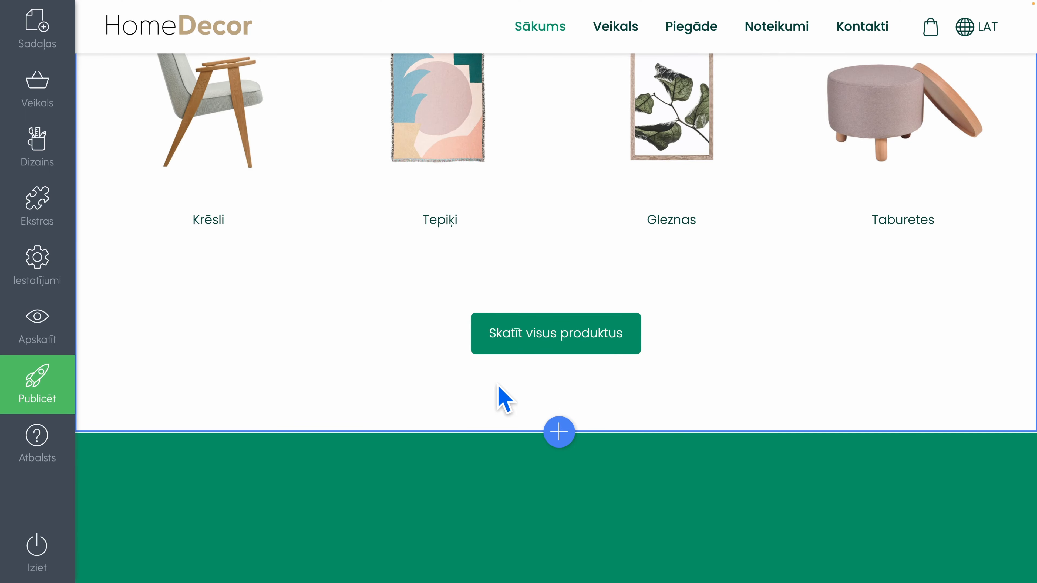
Delete the green four-column block with "Made with care", "Pay your way", "Free delivery" and "Fully certified"
scroll(504, 400, down, 8)
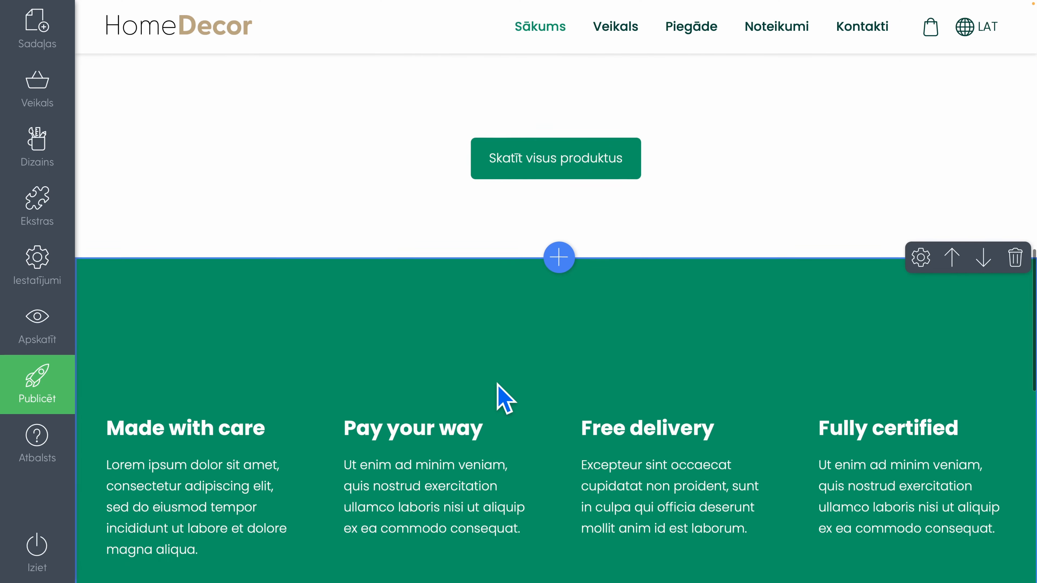
scroll(504, 400, up, 1)
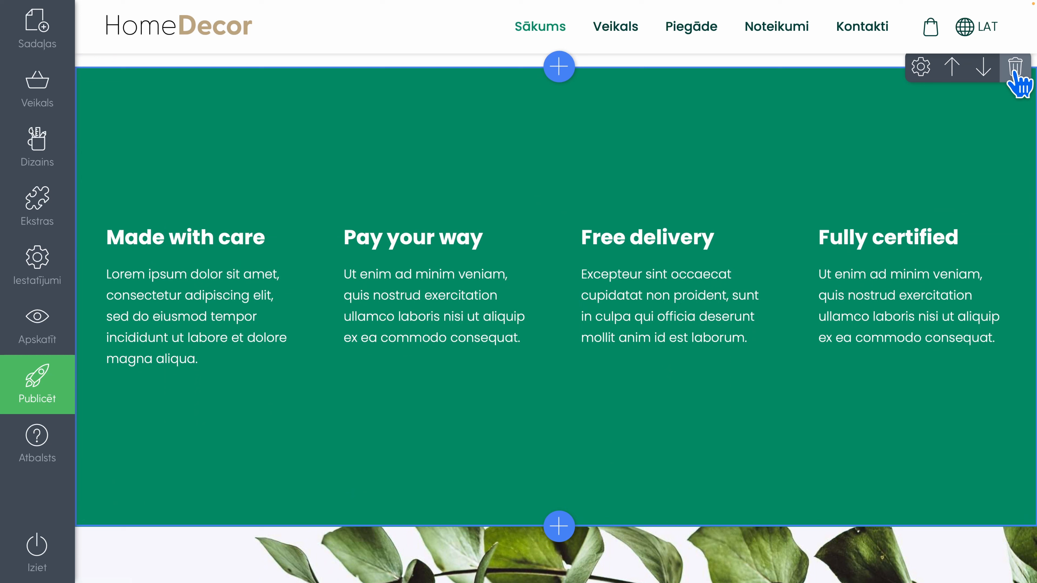
scroll(999, 123, up, 2)
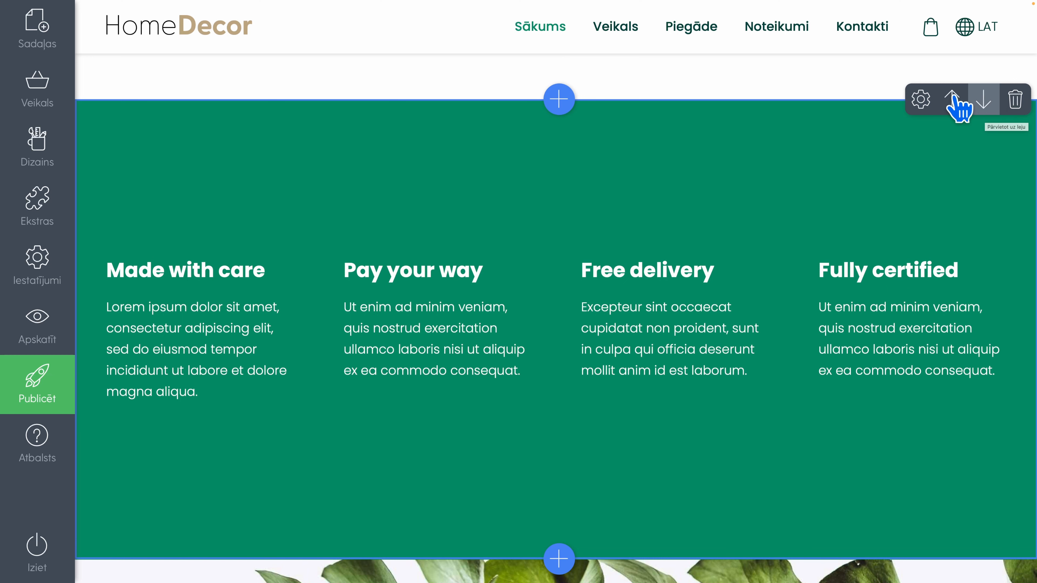
click(1017, 106)
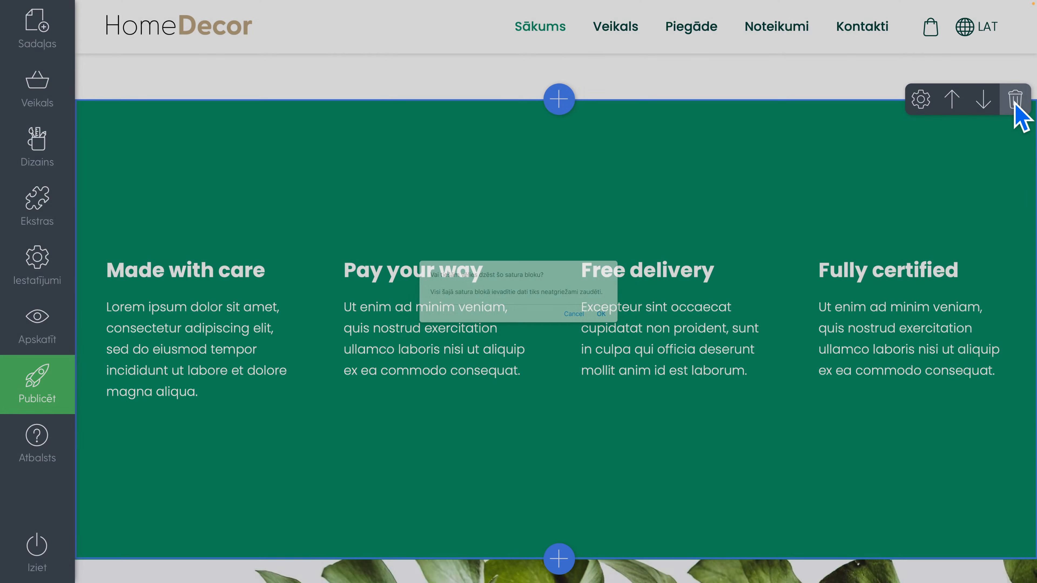
click(600, 315)
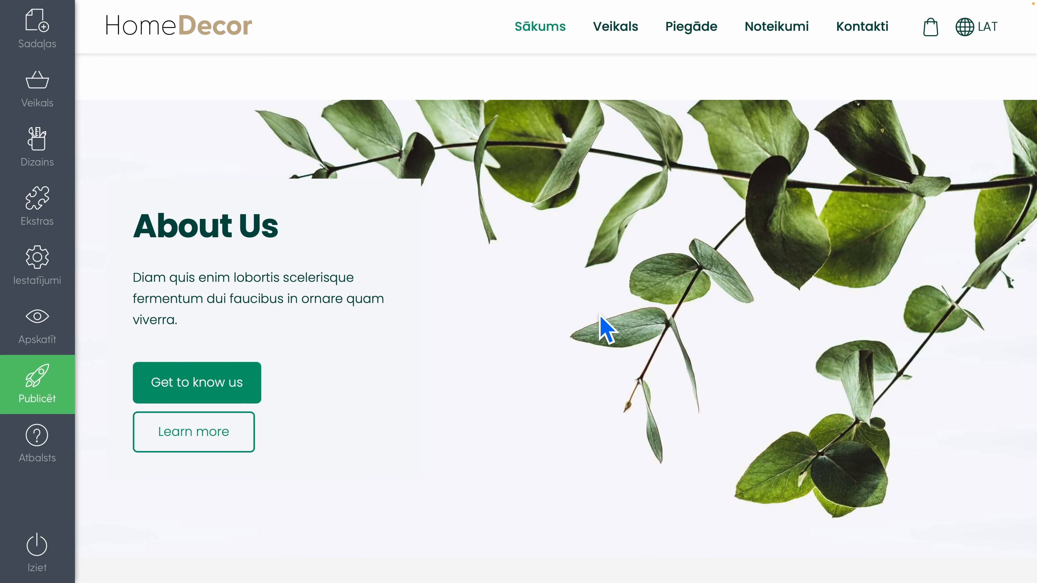
Start adding a content block above the "About Us" banner and examine the available layouts in the text, image, video, product, form, table and accordion categories
scroll(605, 329, up, 5)
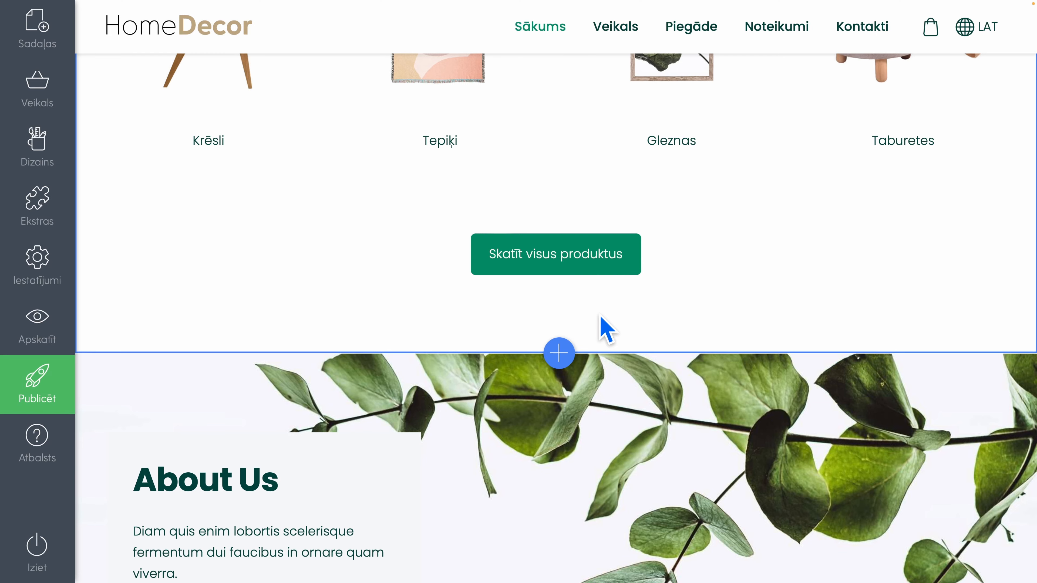
scroll(605, 328, up, 3)
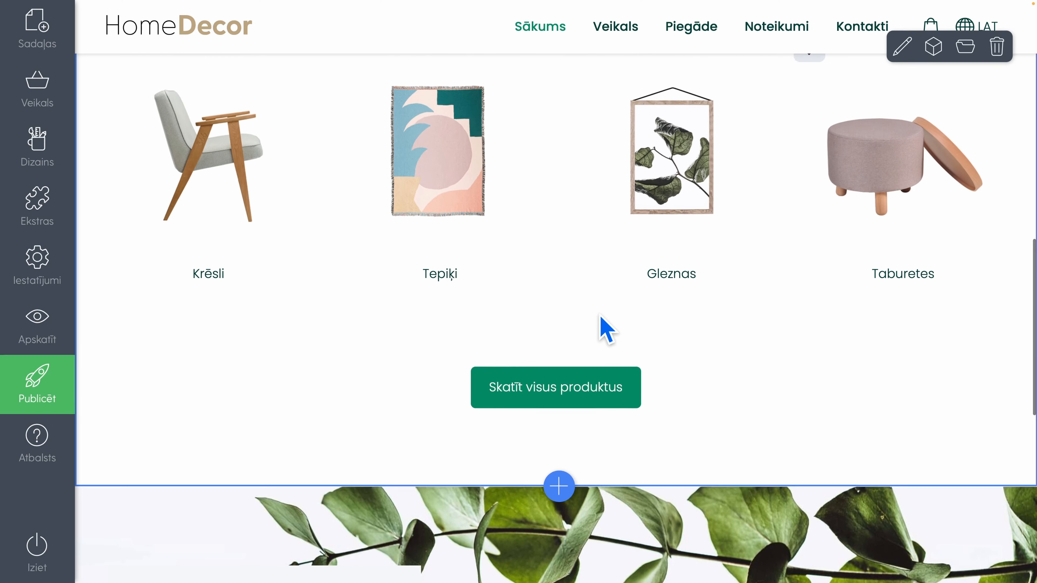
scroll(605, 329, down, 7)
scroll(605, 329, down, 1)
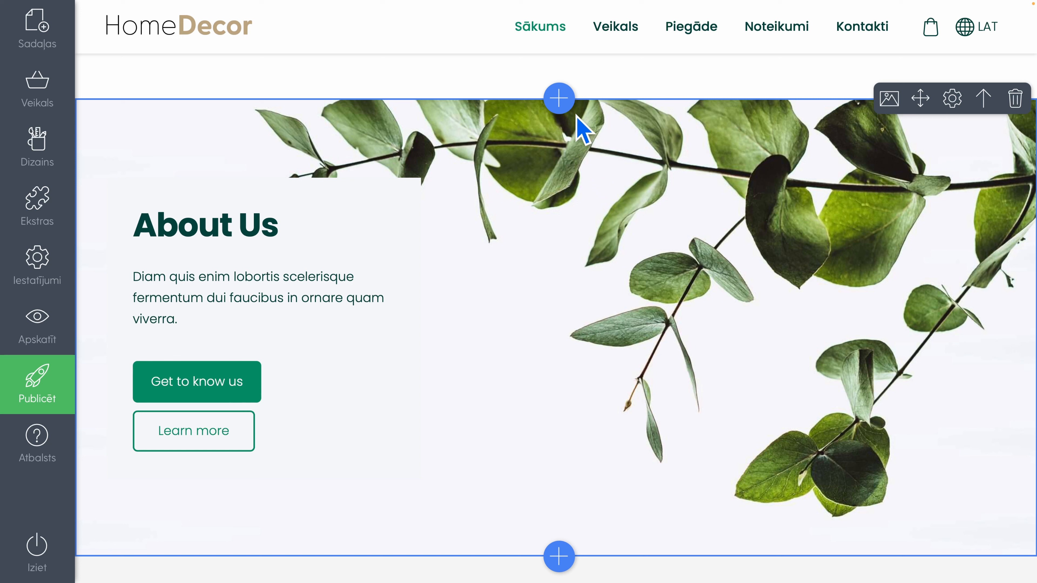
click(559, 99)
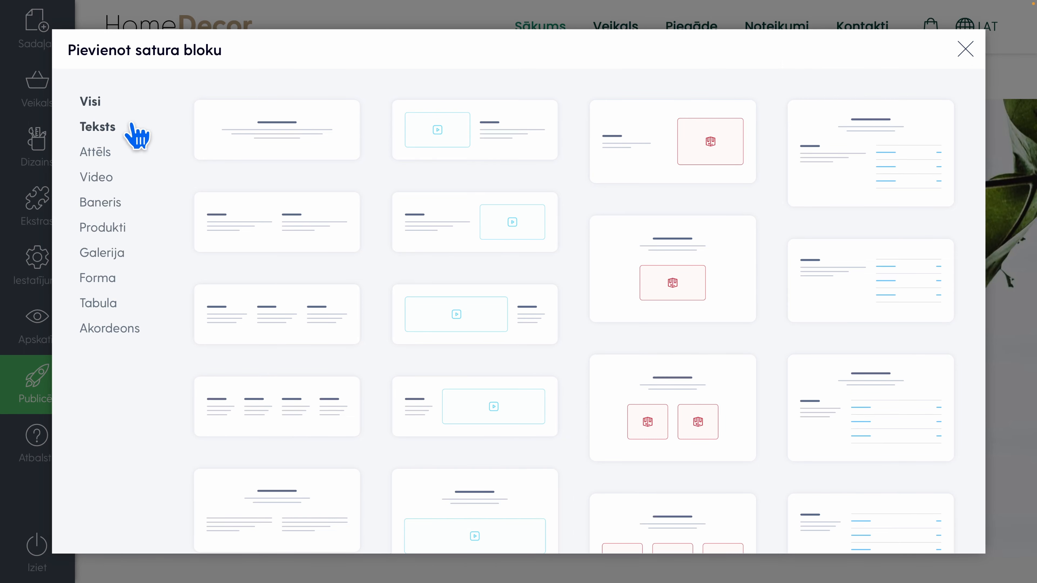
click(109, 129)
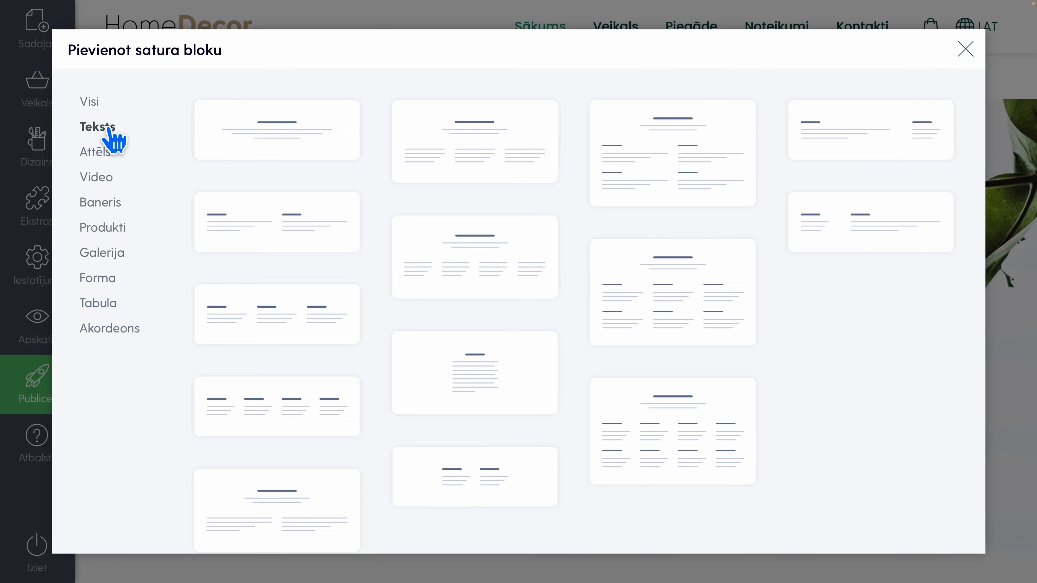
click(97, 157)
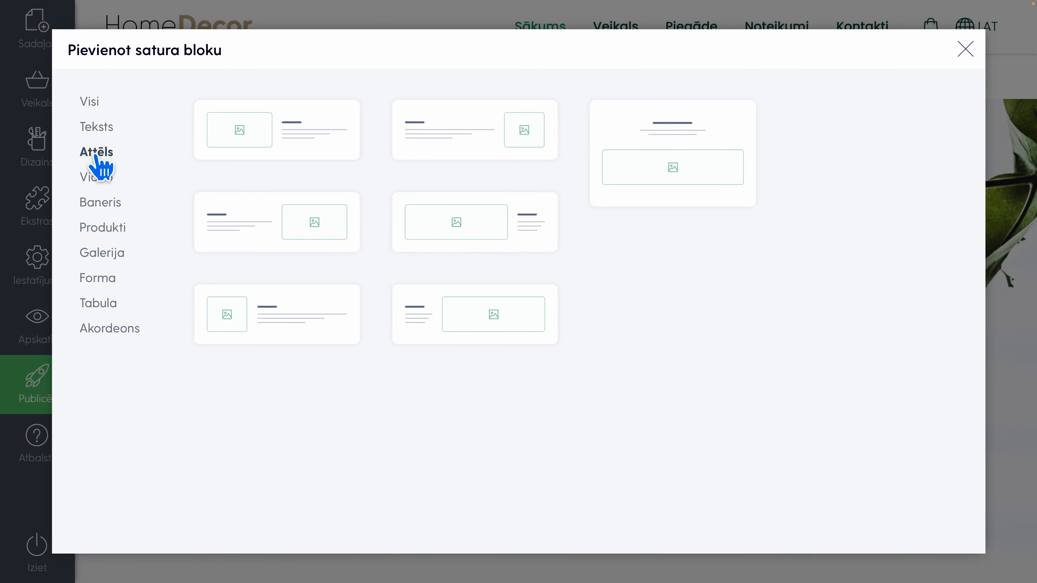
click(100, 180)
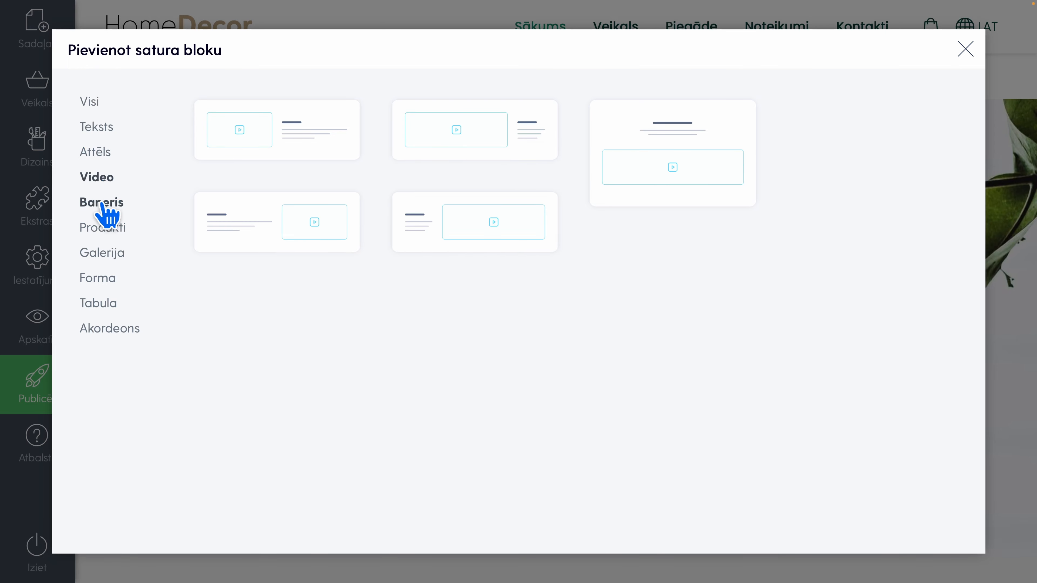
click(102, 204)
click(104, 231)
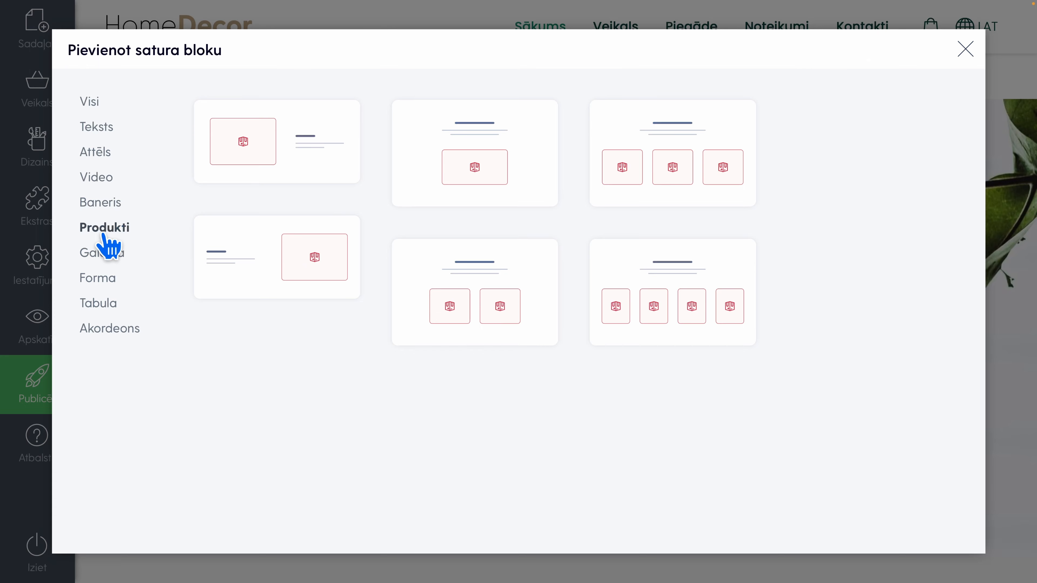
click(100, 254)
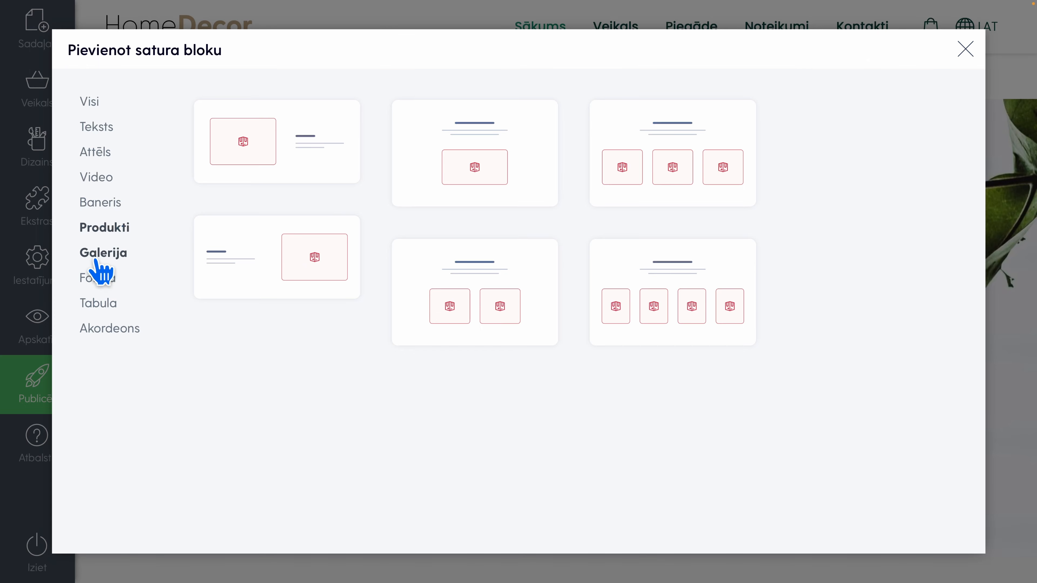
click(93, 279)
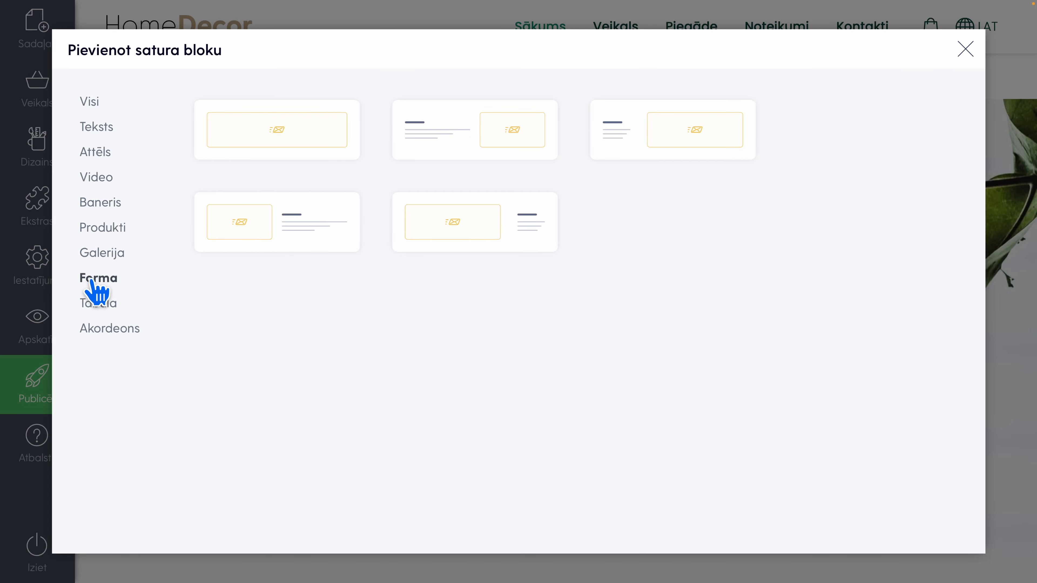
click(100, 303)
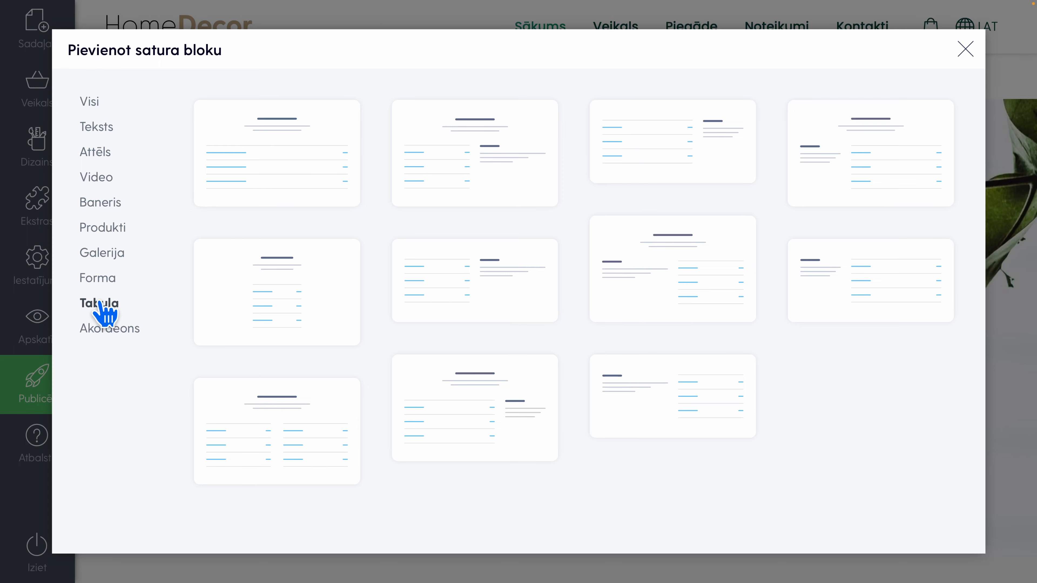
click(102, 332)
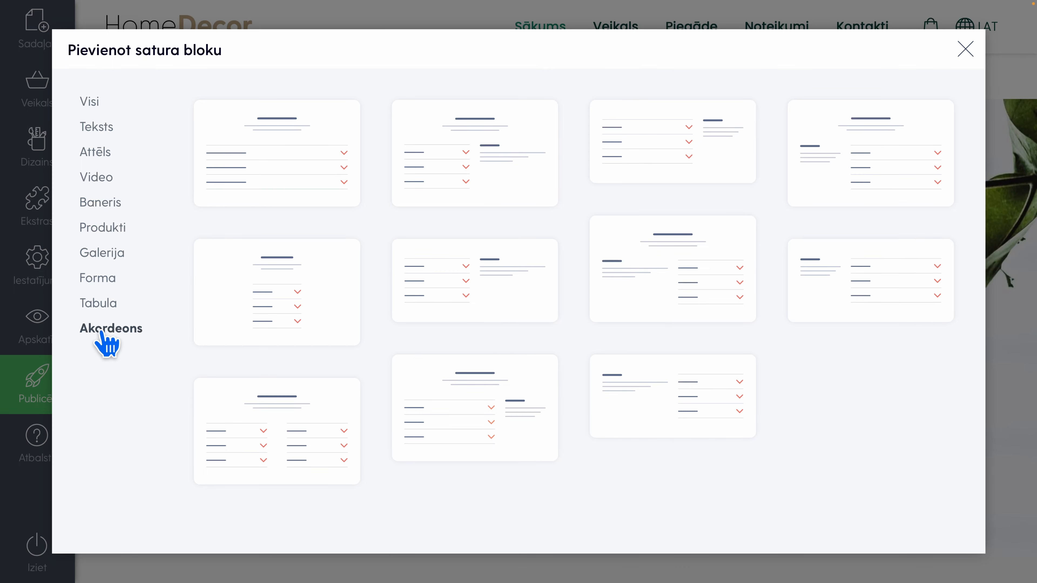
Insert the three-product block above the "About Us" banner and replace its heading and paragraph with the heading "Jaunākie produkti"
click(103, 228)
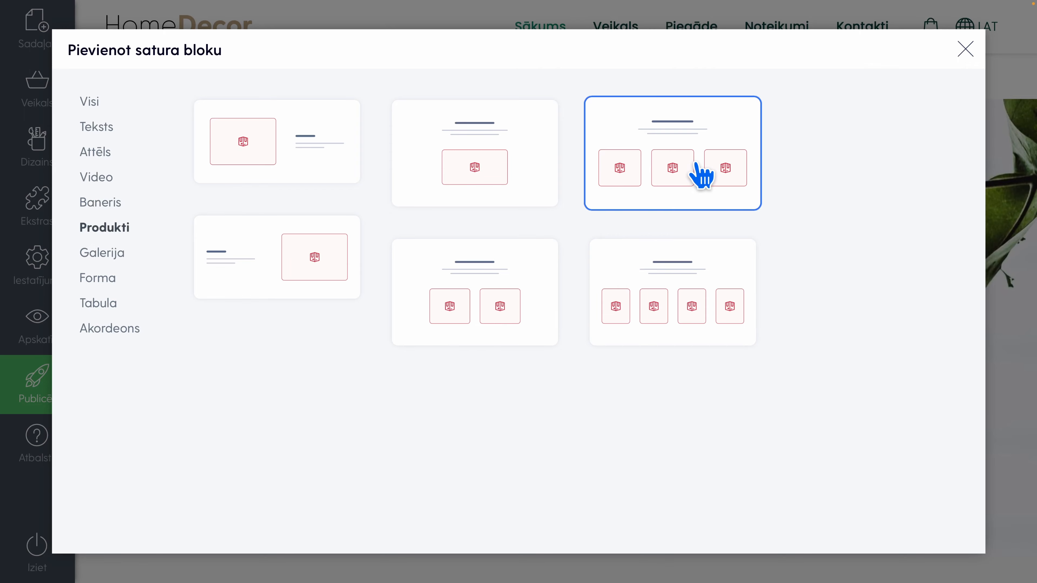
click(696, 172)
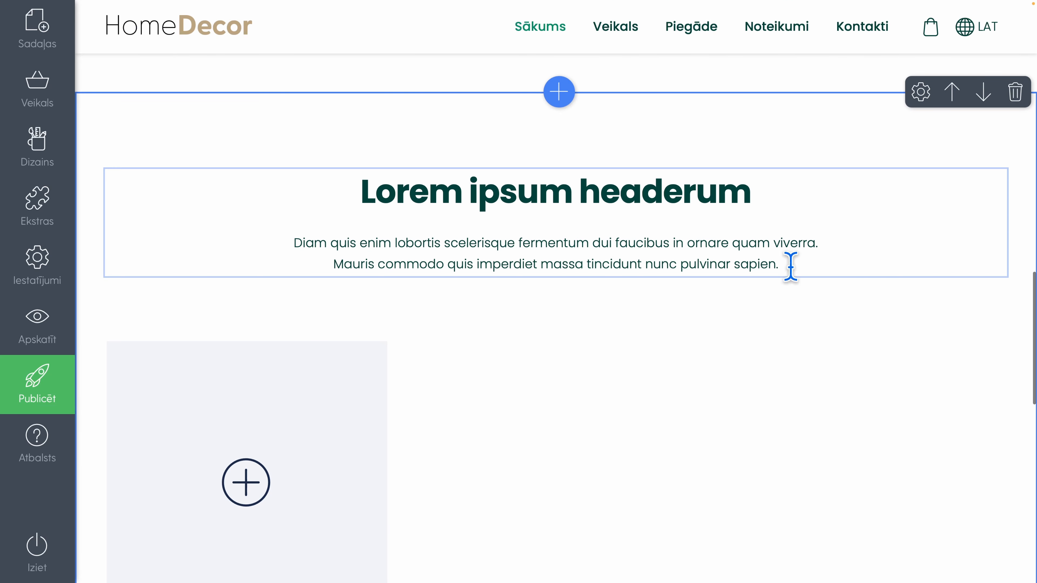
drag(788, 264, 331, 169)
text(Jaun)
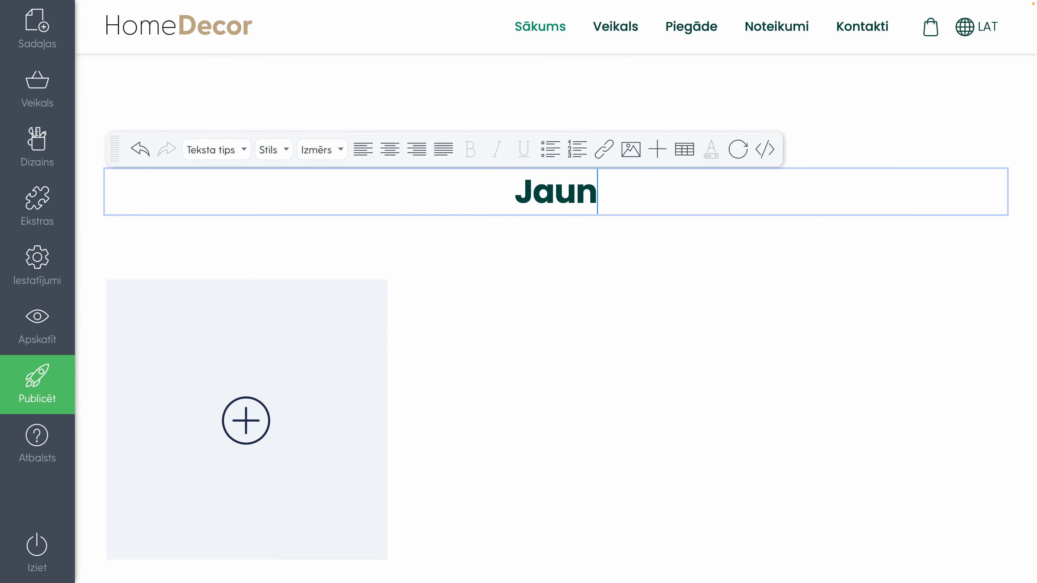
text(ākie produkti)
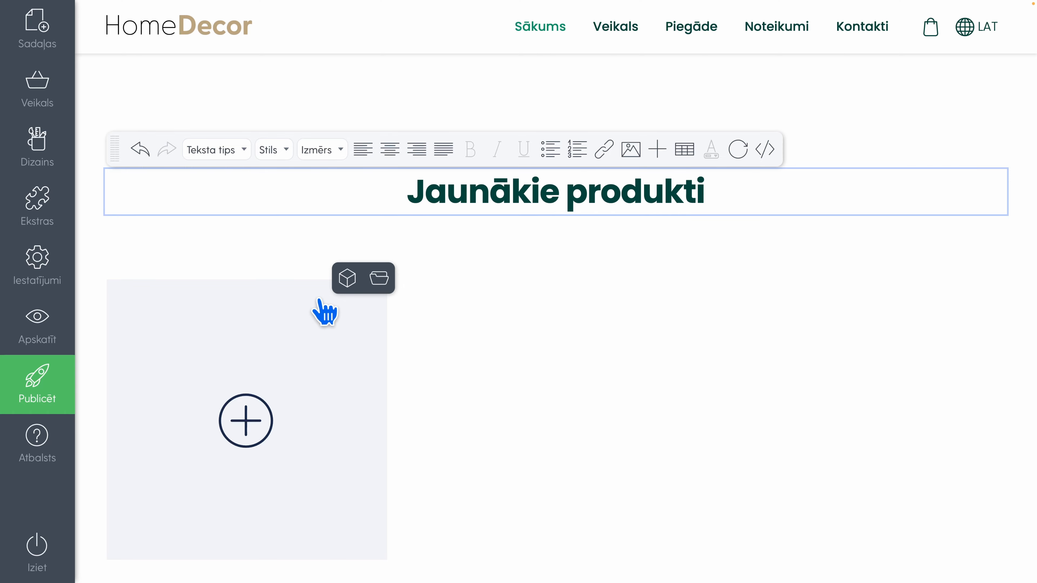
Fill the three product slots under "Jaunākie produkti" with the products Krēsls 1, Taburete 1 and Glezna 2
click(343, 283)
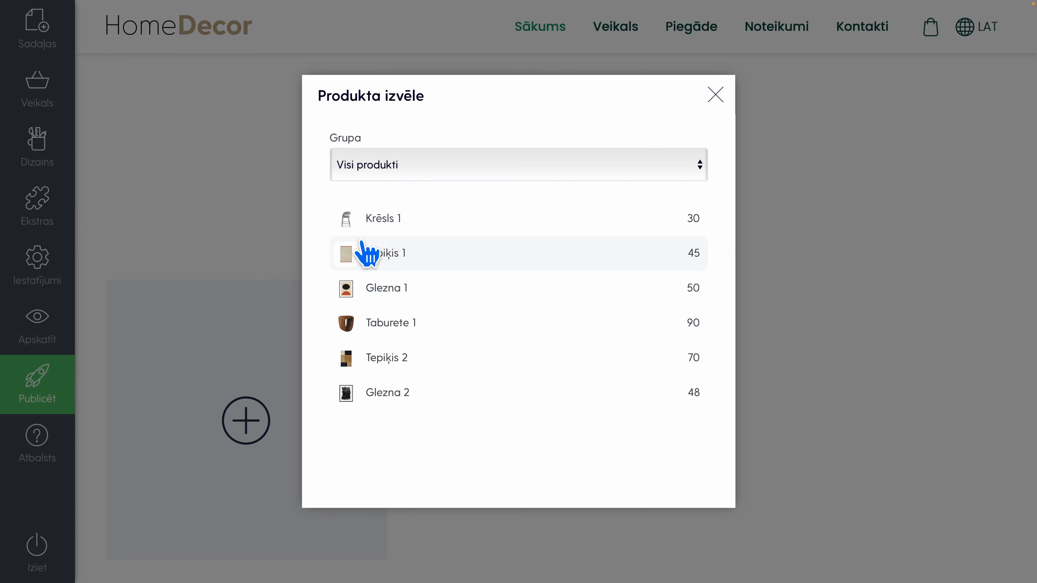
click(408, 218)
click(655, 280)
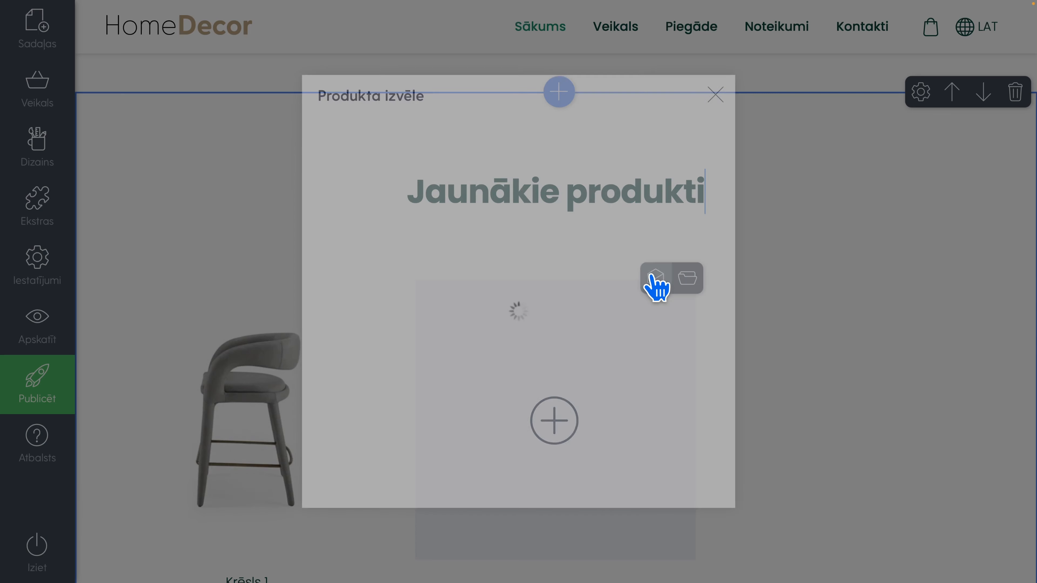
click(417, 327)
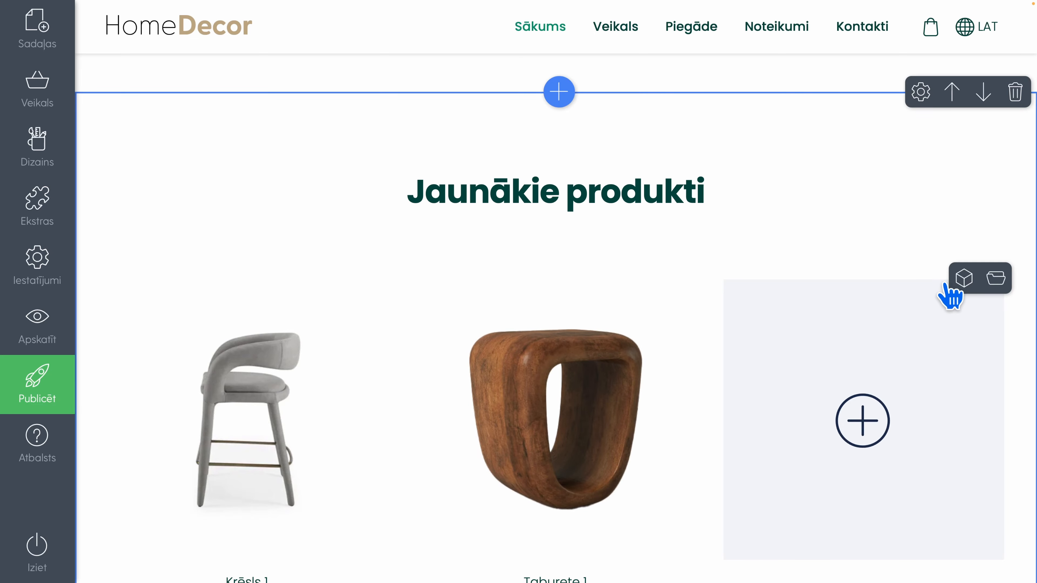
click(957, 286)
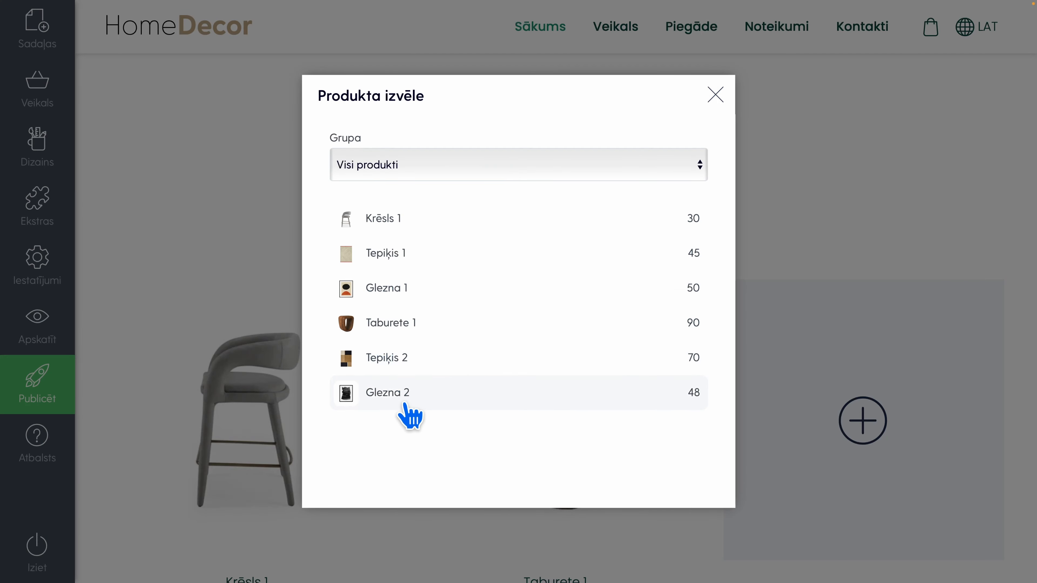
click(404, 392)
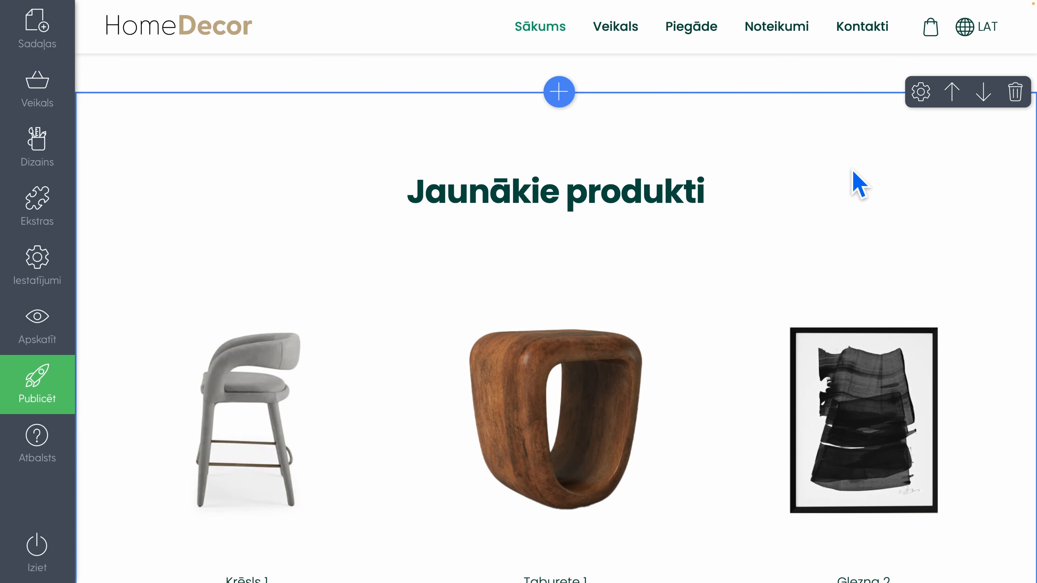
Set the background colour of the "Jaunākie produkti" block to light grey after trying the two green options
scroll(857, 181, down, 4)
scroll(859, 184, up, 5)
scroll(859, 184, down, 1)
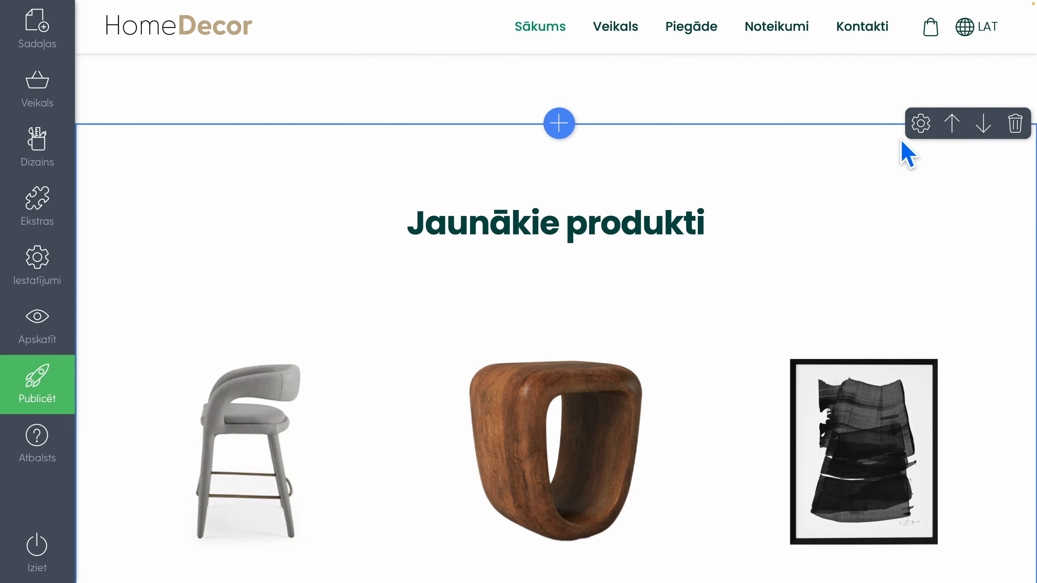
click(914, 131)
click(895, 61)
click(929, 61)
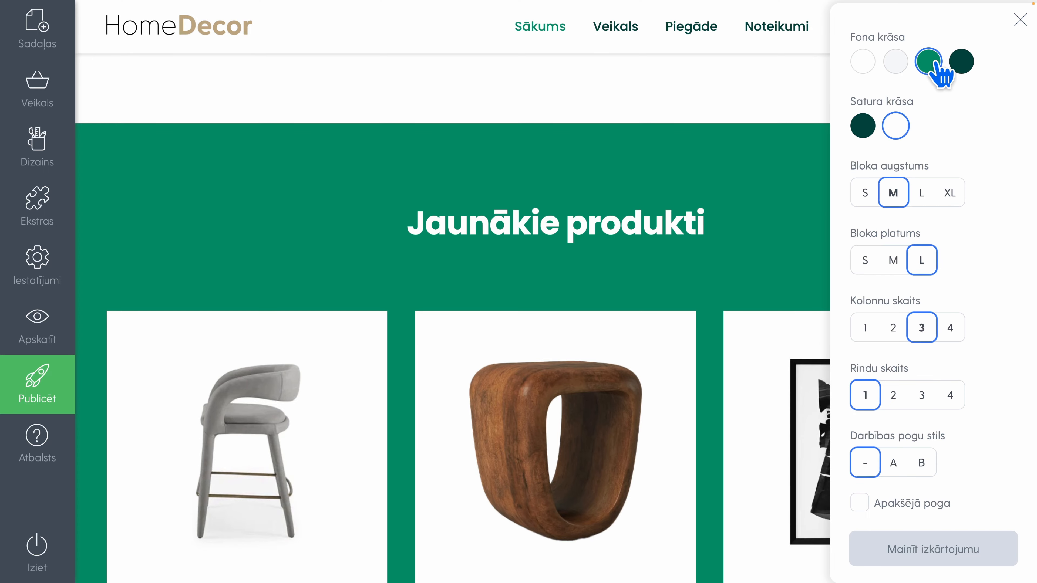
click(961, 61)
click(896, 61)
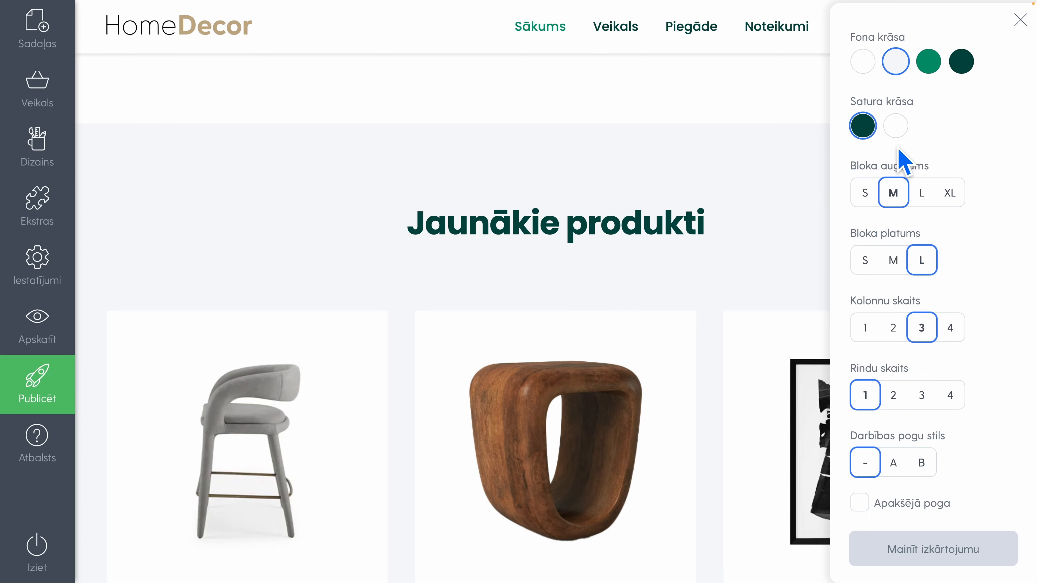
Set the width of the "Jaunākie produkti" block to M and close the block's settings
click(865, 264)
click(893, 264)
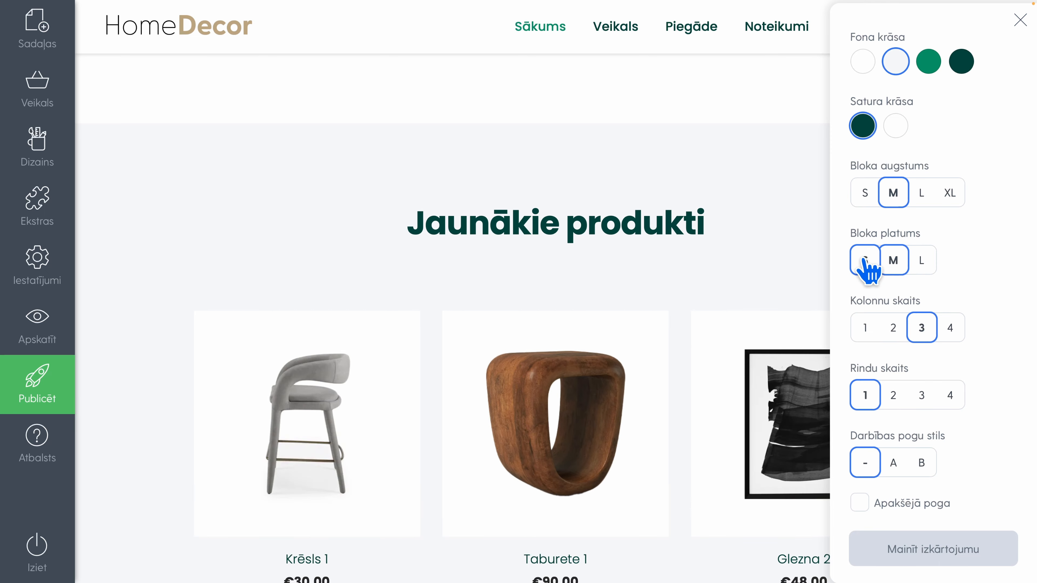
scroll(896, 275, down, 2)
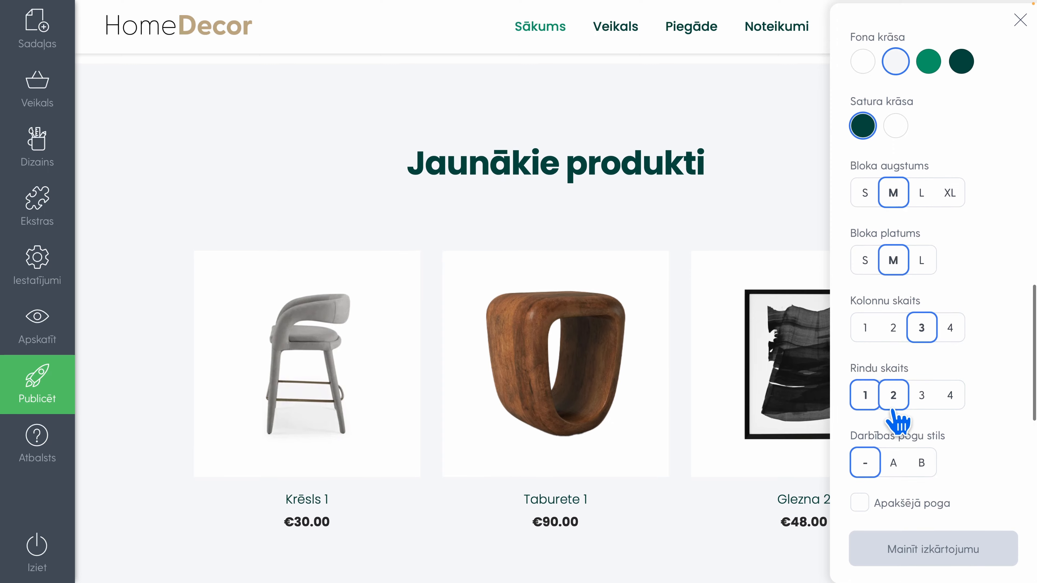
scroll(904, 320, down, 2)
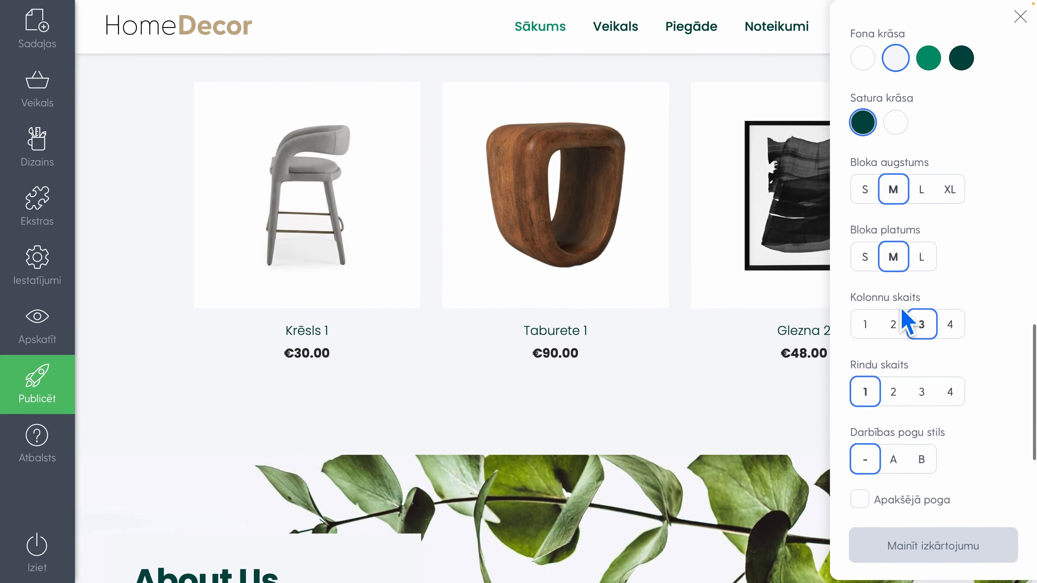
scroll(904, 322, up, 4)
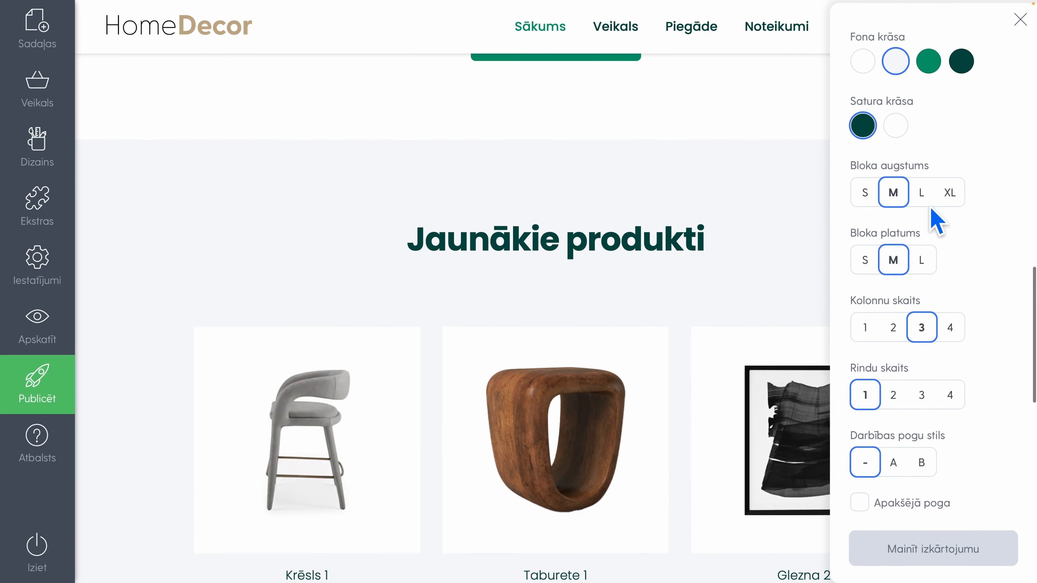
click(1019, 18)
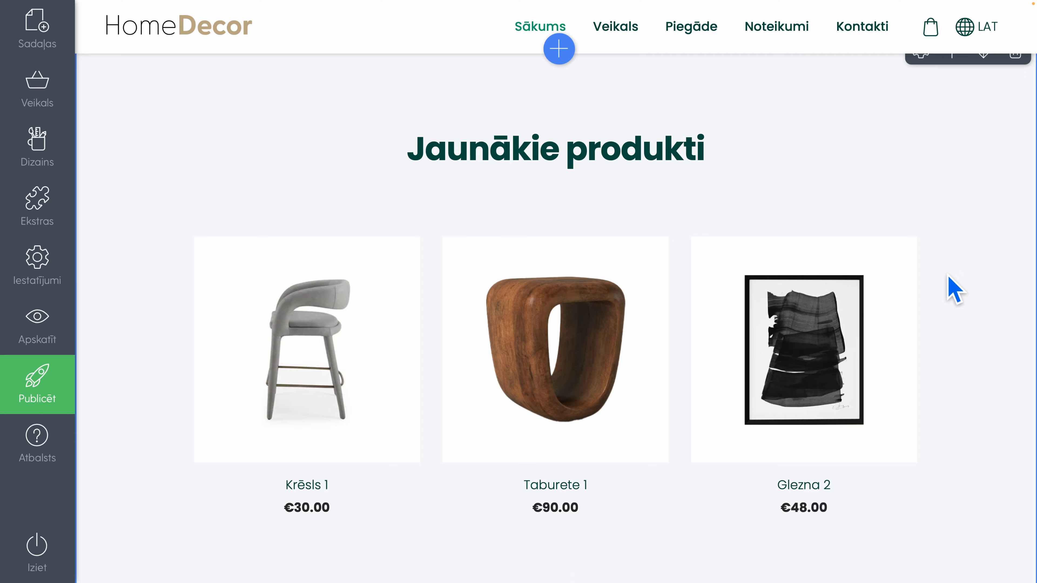
Replace the "About Us" banner's background with the photo of a white vase with dried flowers on books beside an armchair
scroll(955, 290, down, 10)
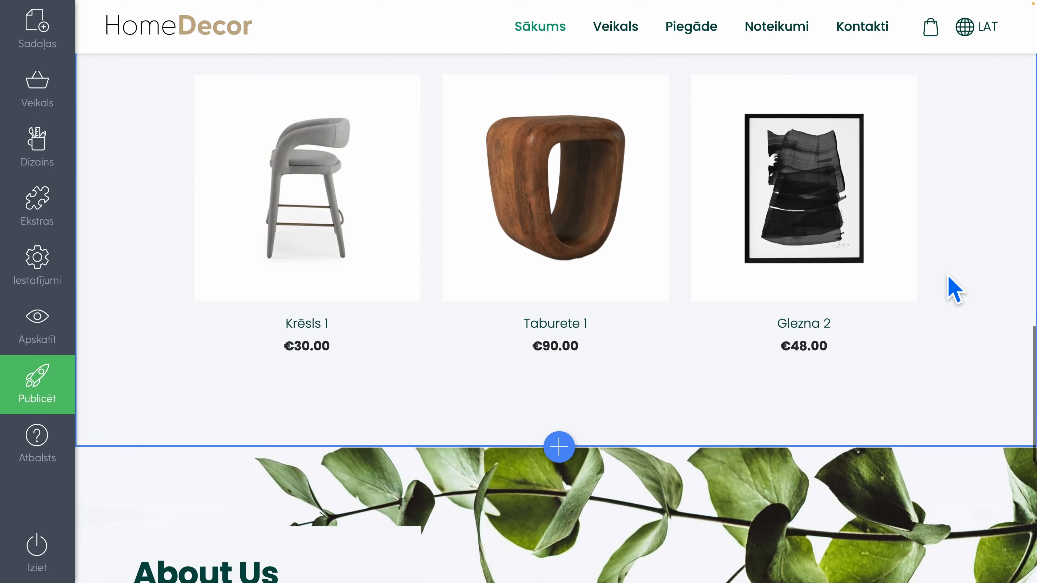
scroll(955, 289, down, 1)
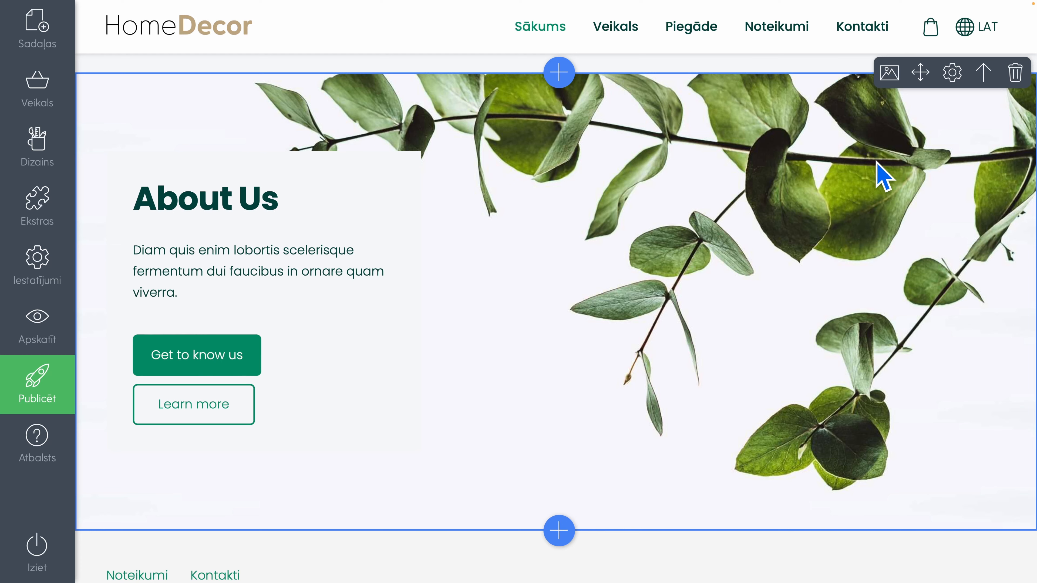
click(887, 78)
click(686, 271)
click(707, 439)
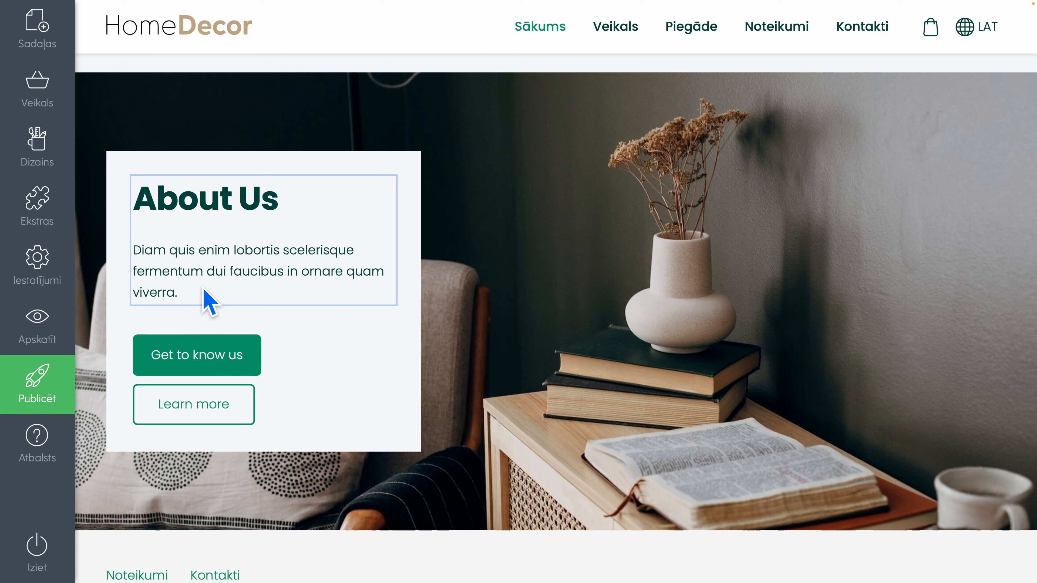
Replace the banner's "About Us" text with the copied heading "Ko saka mūsu klienti?" and the paragraph beginning "Vai vēlaties uzzināt mūsu klientu pieredzi?"
drag(197, 289, 120, 189)
text(Ko saka mūsu klienti? Vai vēlaties uzzināt mūsu klientu pieredzi? Palasiet mūsu klientu atsauksmes un atklājiet, kā mūsu produkti ir pārveidojuši viņu telpas par stila un komforta patvērumu.)
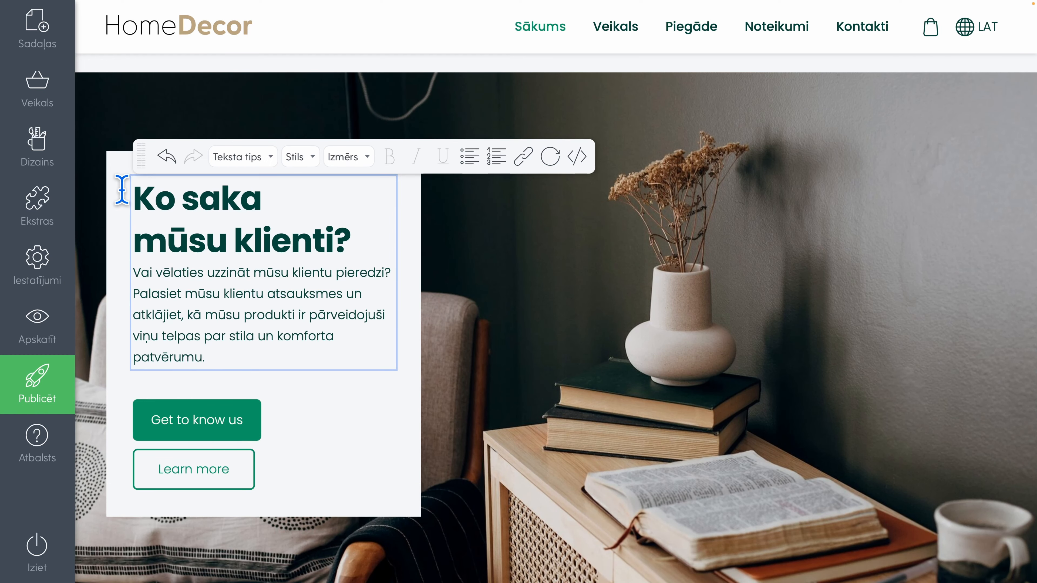
click(411, 320)
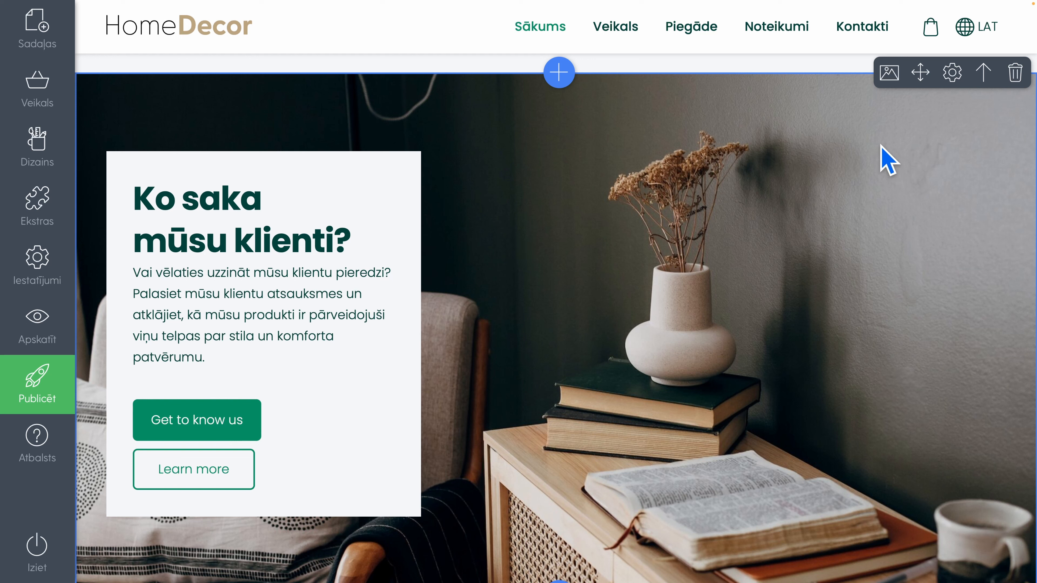
Change the "Ko saka mūsu klienti?" banner's layout to the split one with text on the left half and the image on the right
click(947, 80)
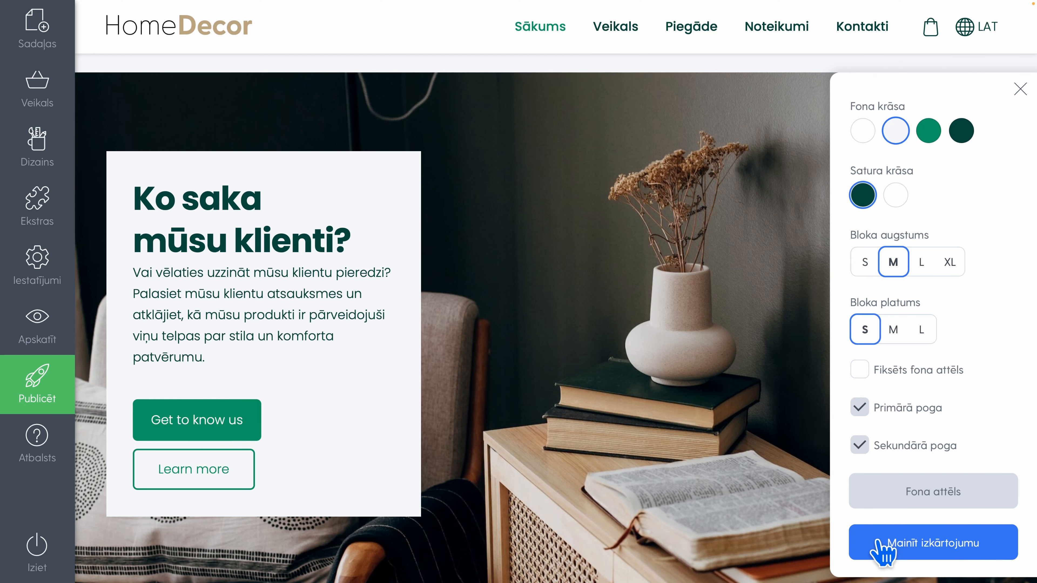
click(882, 549)
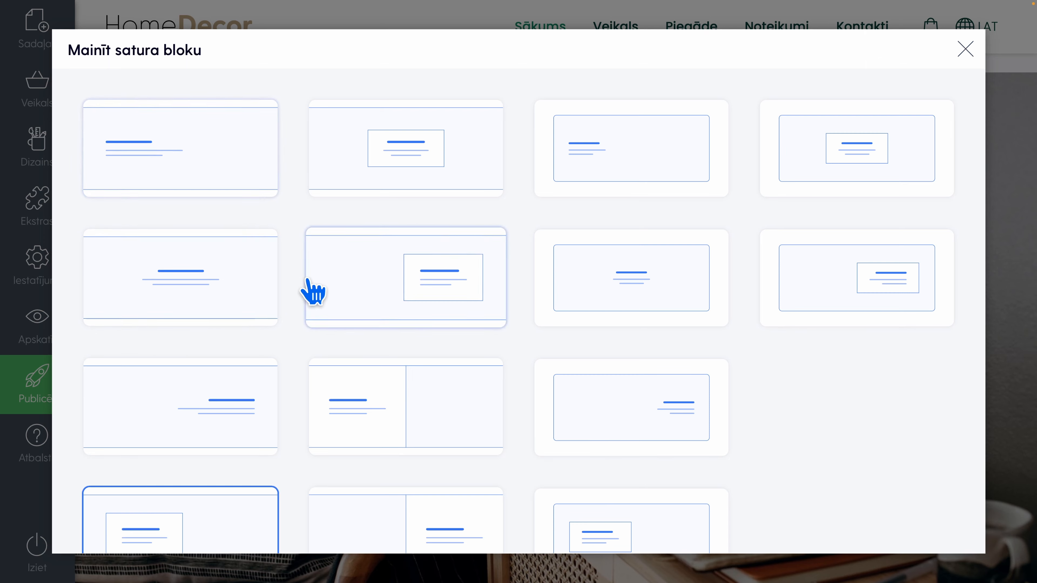
scroll(307, 282, down, 1)
click(392, 368)
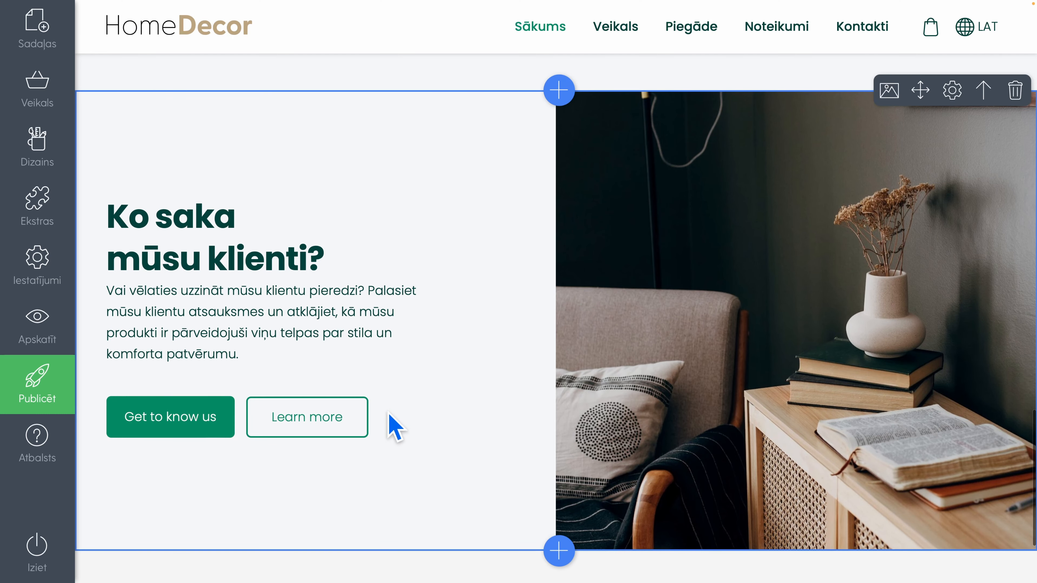
Turn off the reviews banner's secondary button and relabel the primary button "Lasīt atsauksmes"
click(952, 91)
click(859, 452)
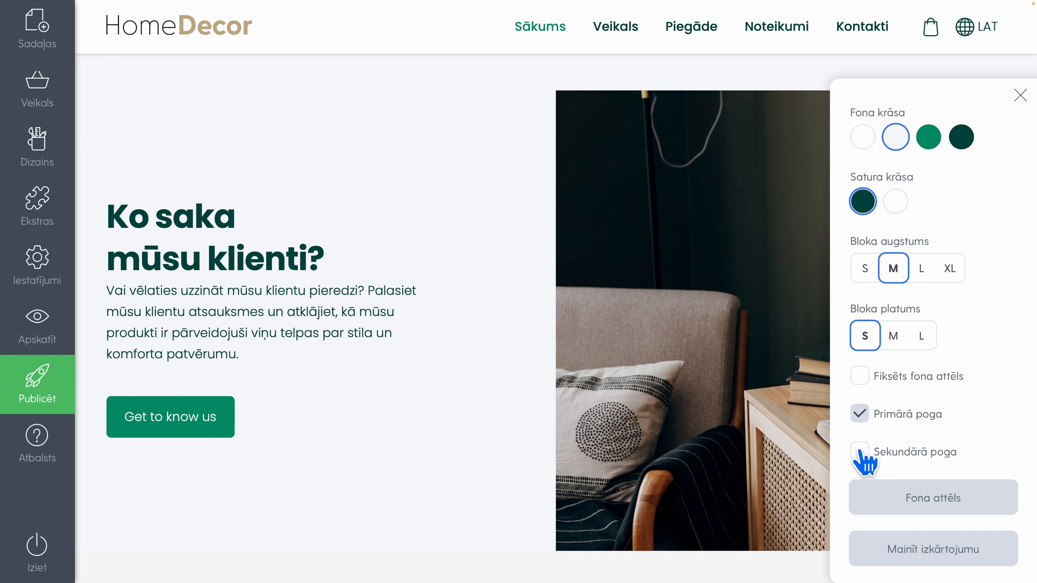
click(218, 418)
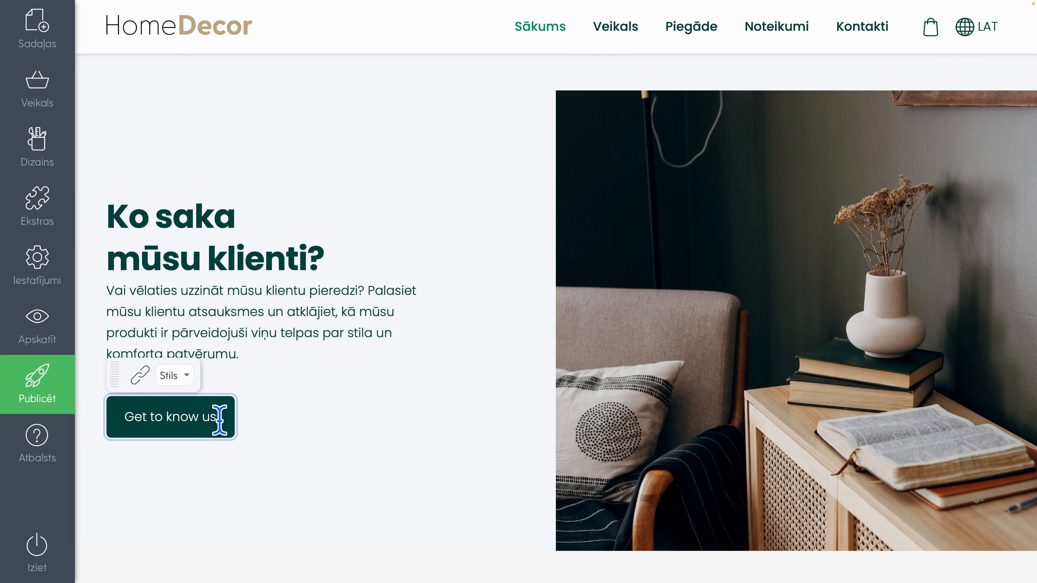
drag(219, 418, 112, 419)
text(Lasīt ata)
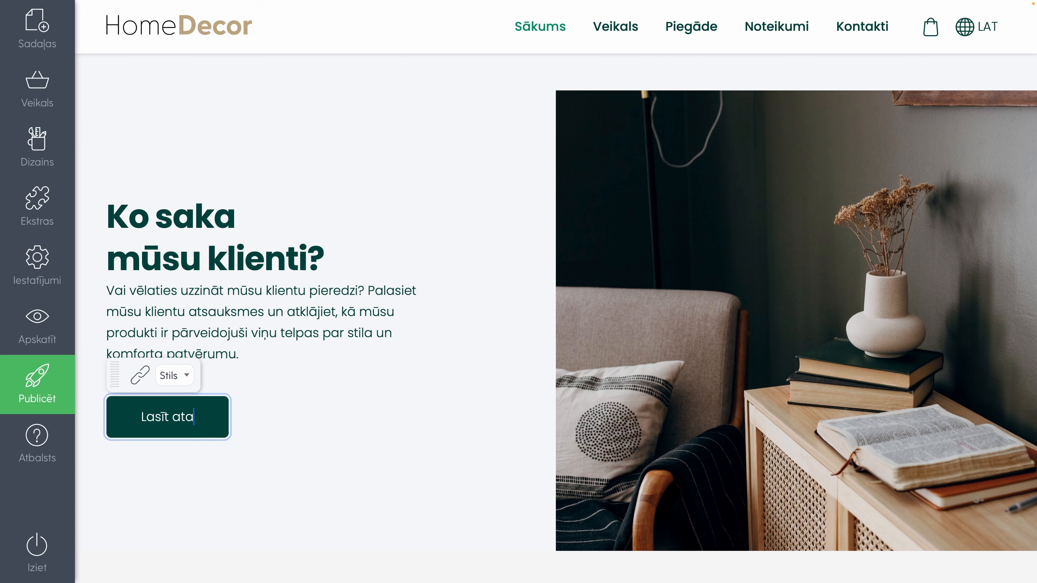
key(BackSpace)
text(sauksmes)
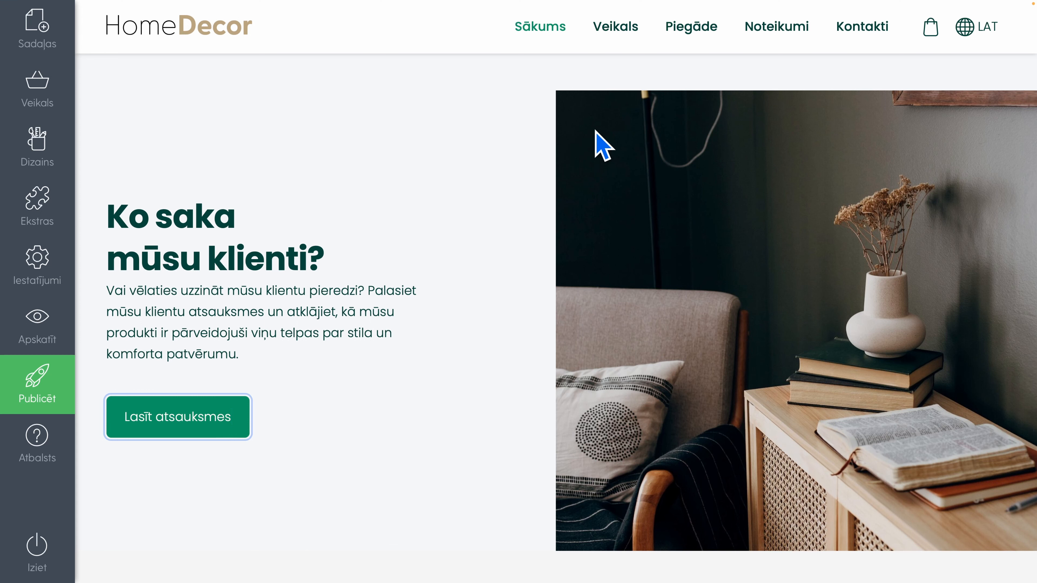
Set the reviews banner's background colour to dark green after trying the lighter green, and close the block's settings
click(871, 163)
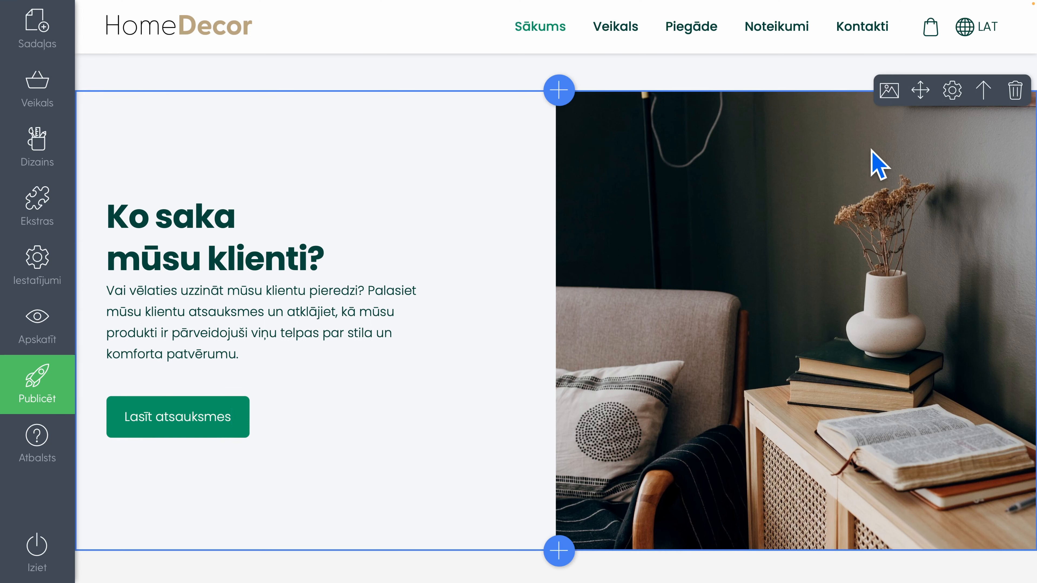
click(950, 98)
click(932, 138)
click(957, 138)
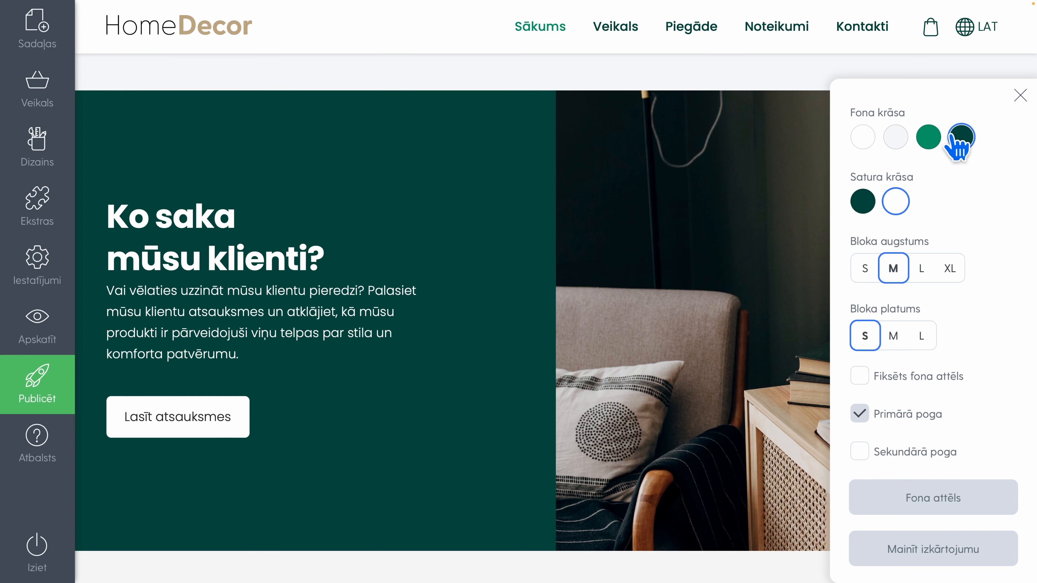
click(651, 317)
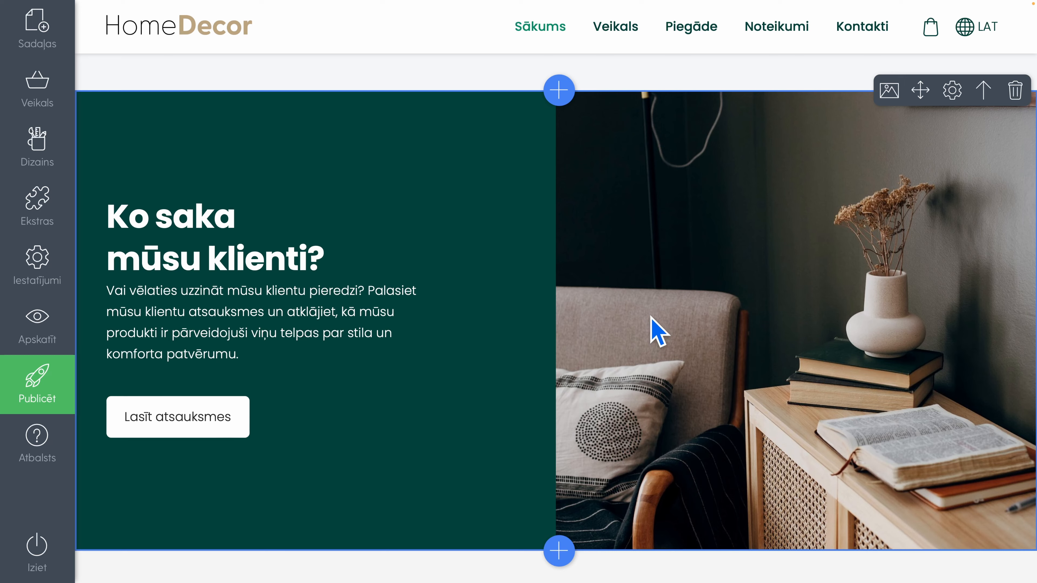
Review the whole home page from the top banner to the footer, checking the product groups, newest products and reviews banner
scroll(658, 331, up, 15)
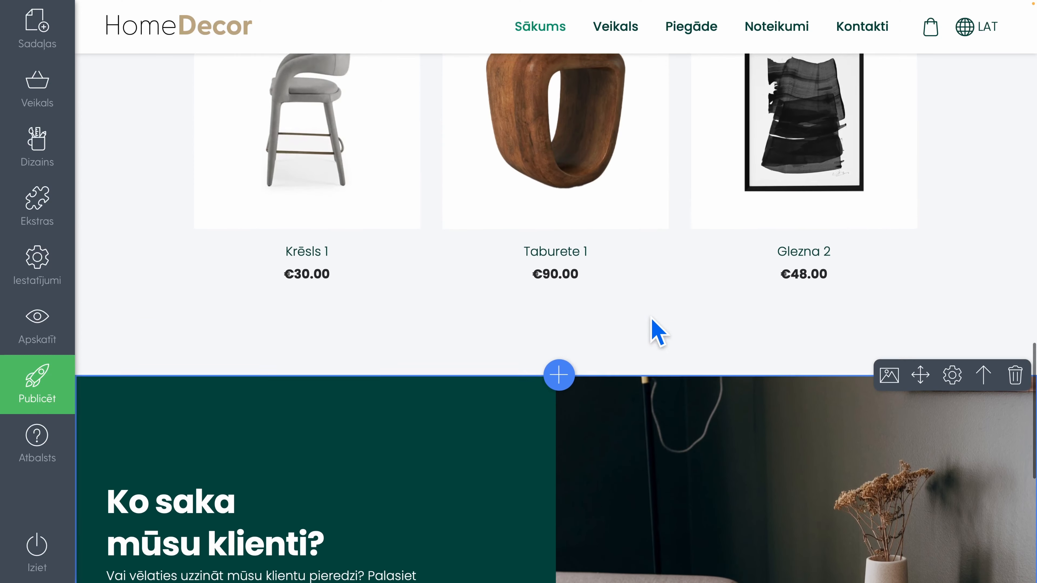
scroll(657, 332, up, 10)
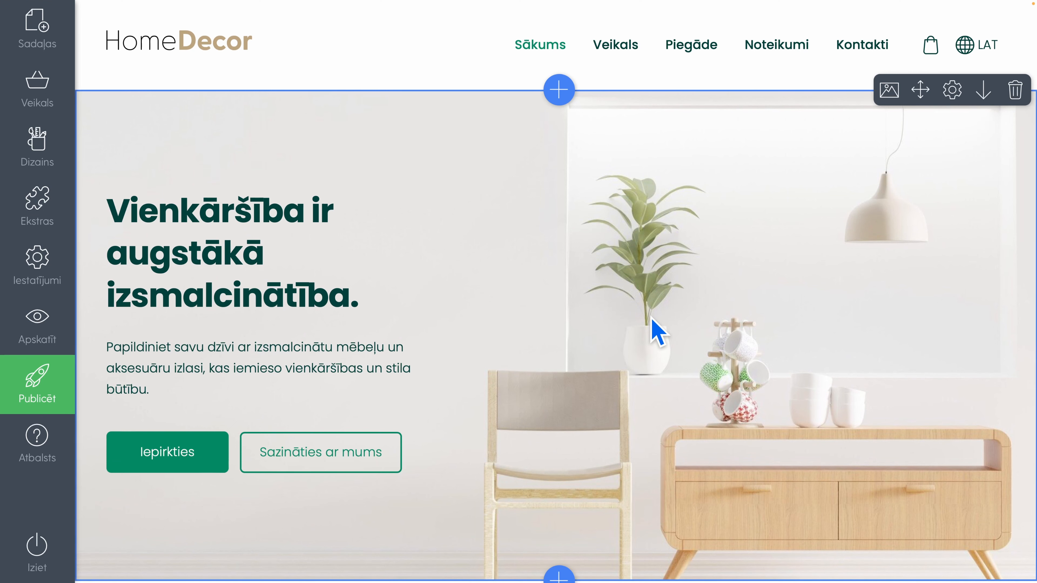
scroll(658, 332, down, 1)
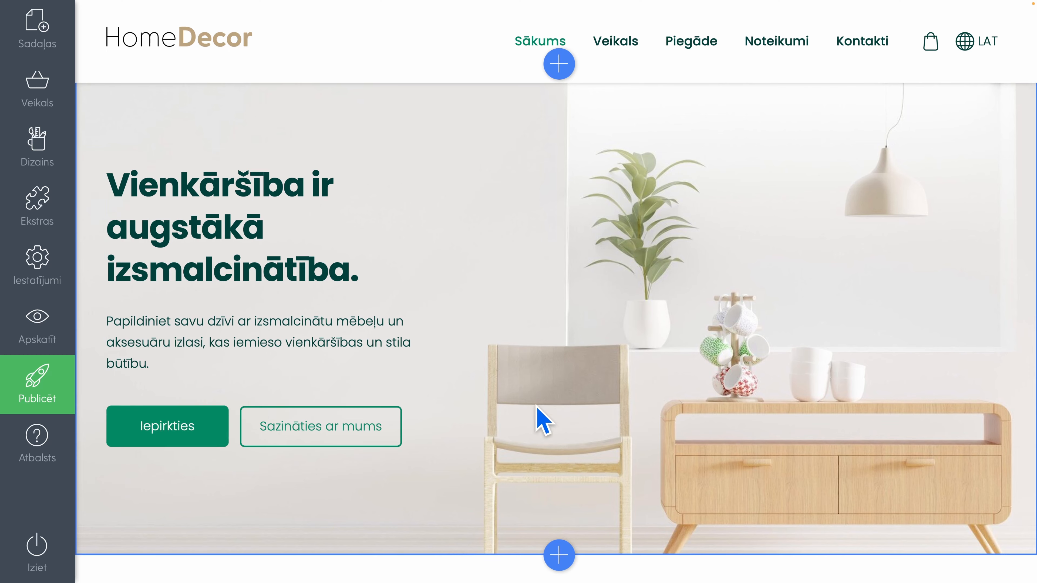
scroll(580, 411, down, 5)
scroll(582, 410, down, 5)
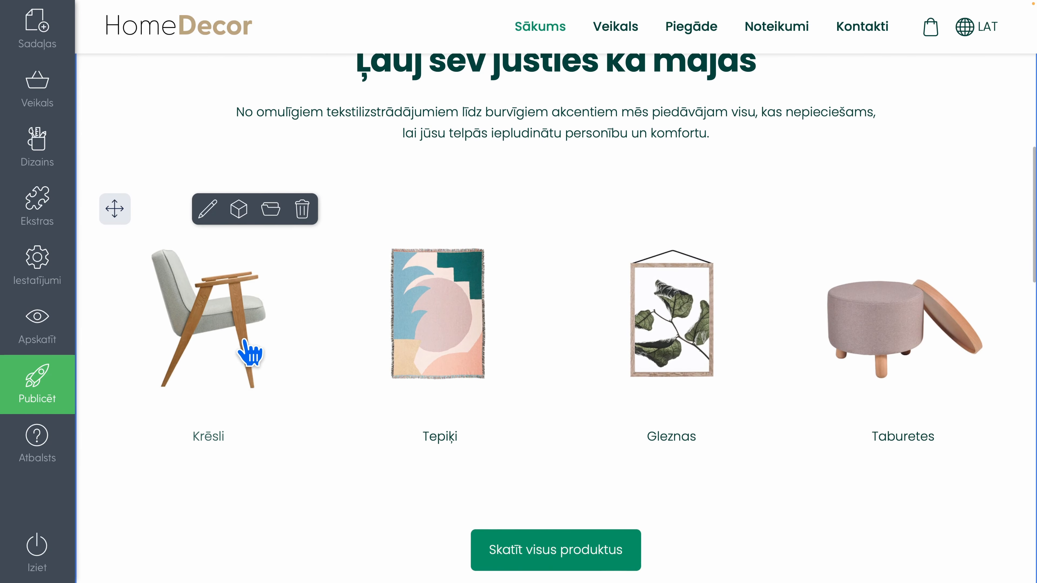
scroll(574, 398, down, 3)
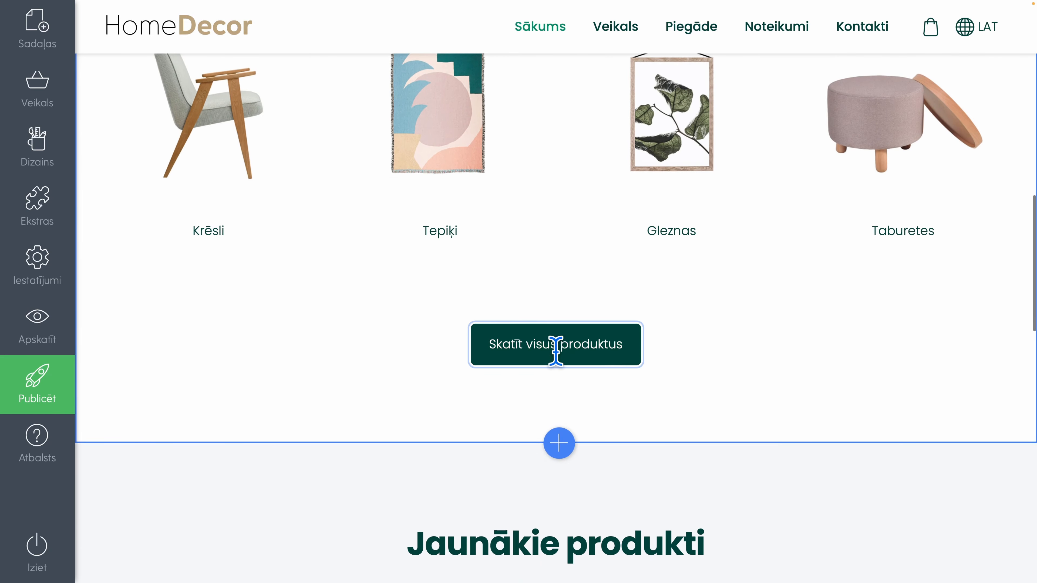
scroll(556, 351, down, 3)
scroll(555, 352, down, 7)
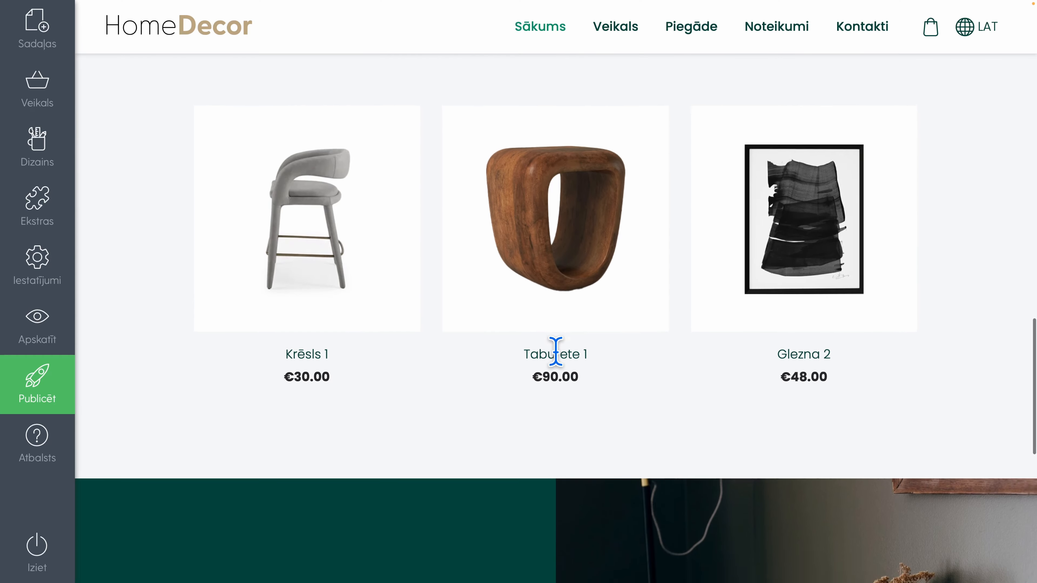
scroll(556, 351, up, 1)
scroll(555, 351, down, 6)
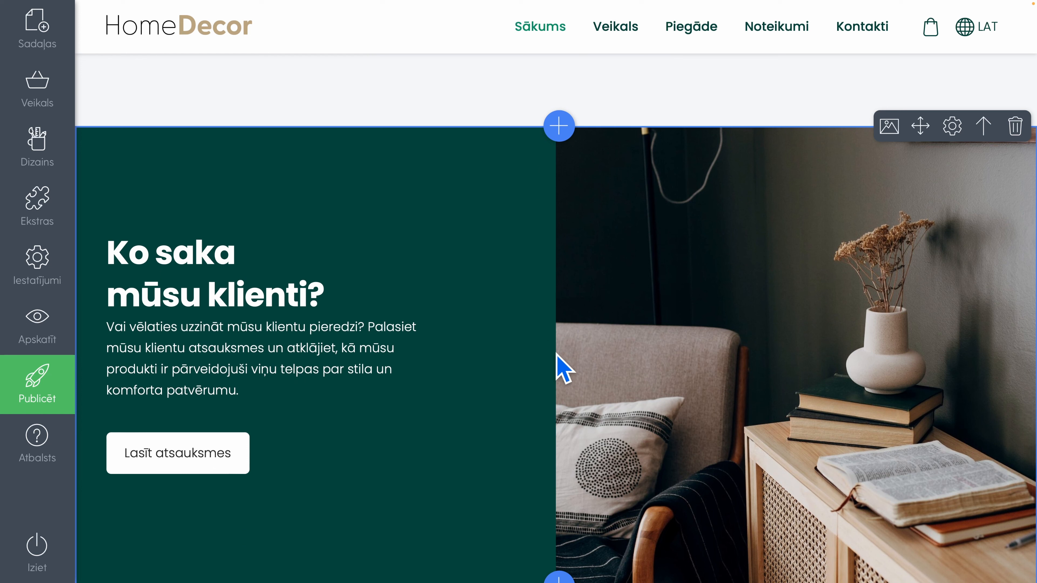
scroll(557, 354, down, 3)
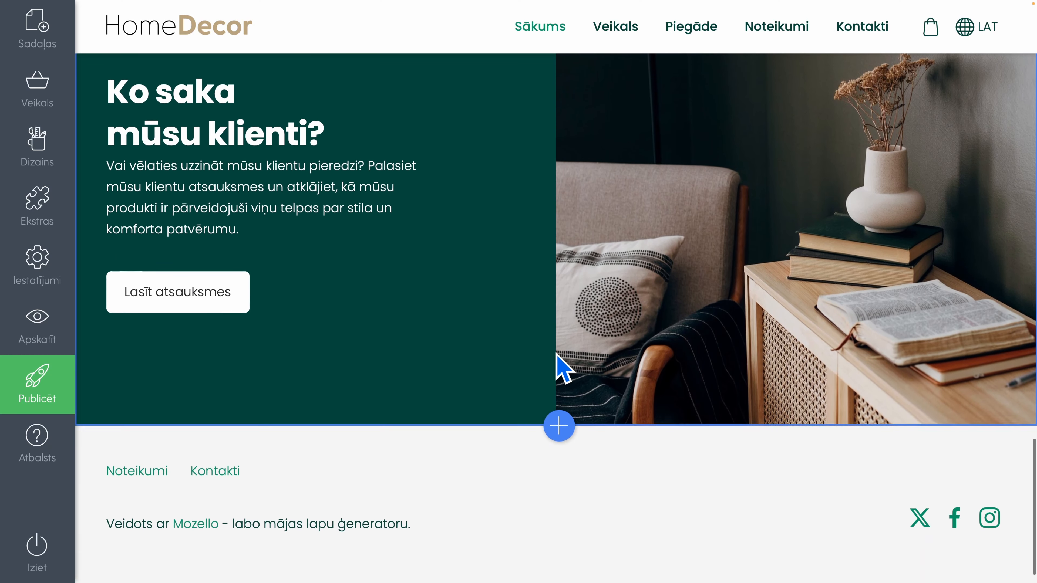
scroll(556, 354, up, 2)
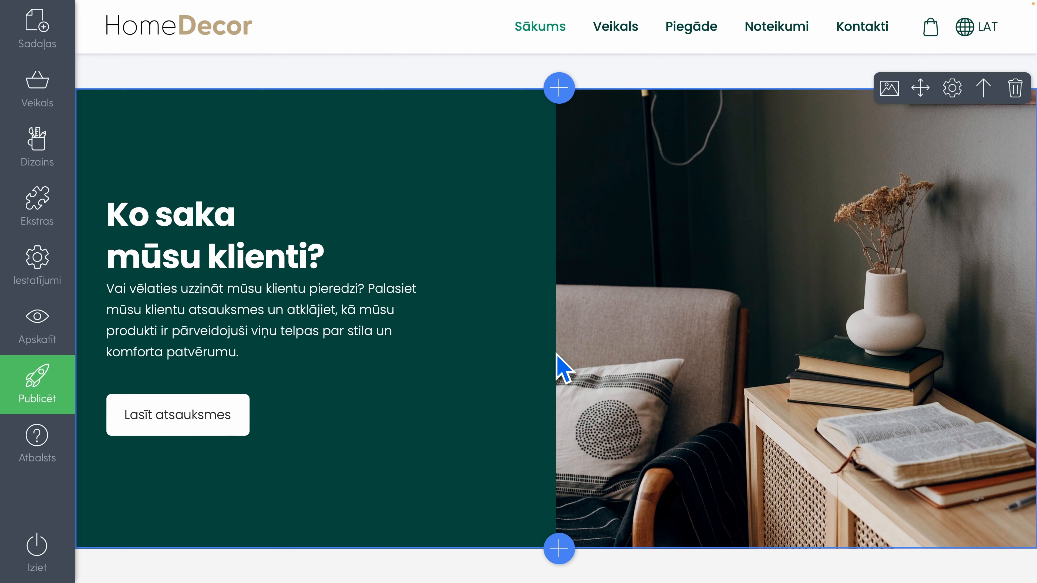
scroll(556, 353, up, 10)
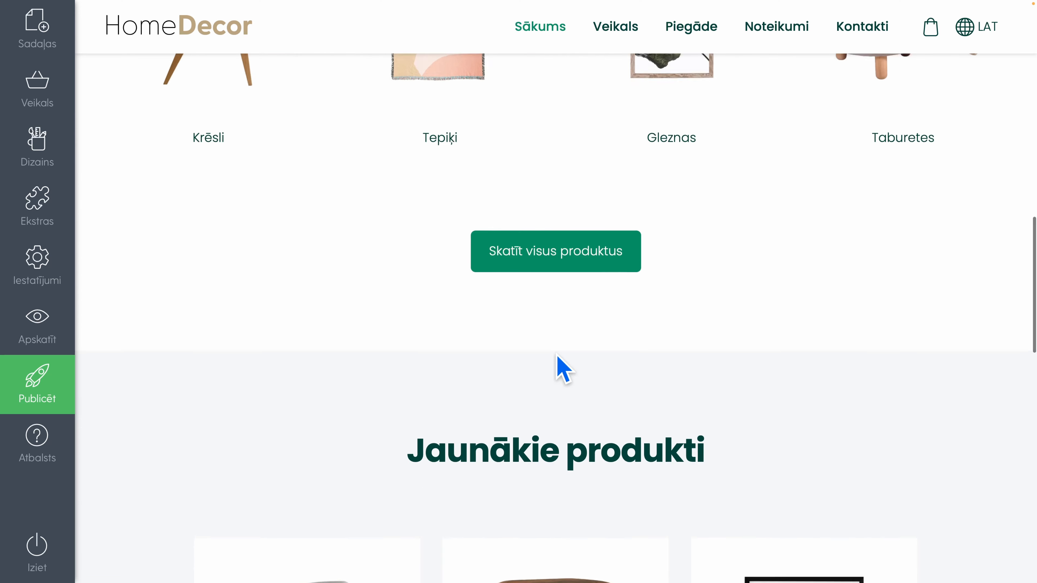
scroll(556, 353, up, 5)
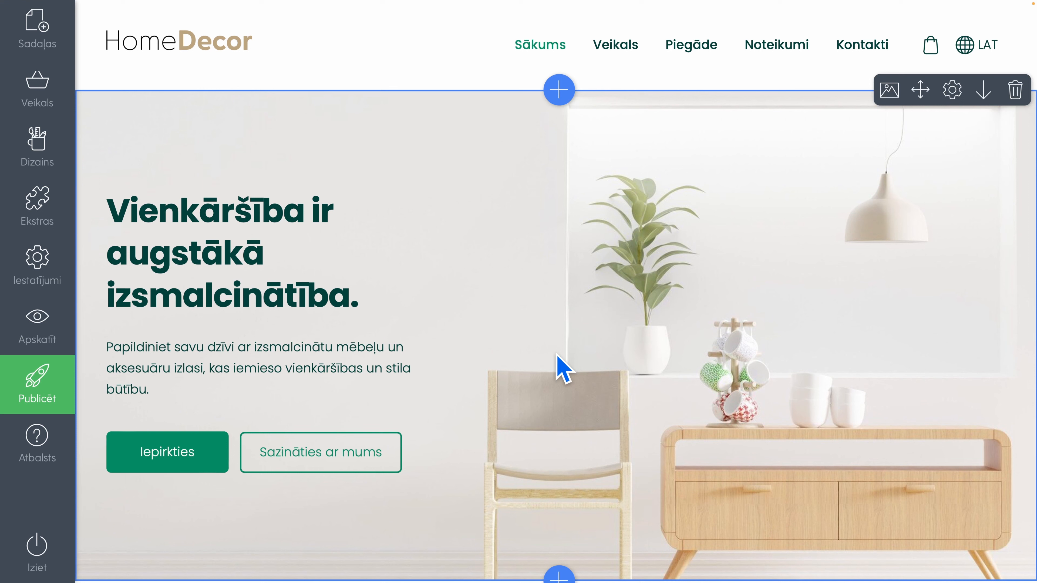
Apply the beige and dark green colour scheme to the site after trying the orange, navy-crimson and red ones
mouse_move(39, 158)
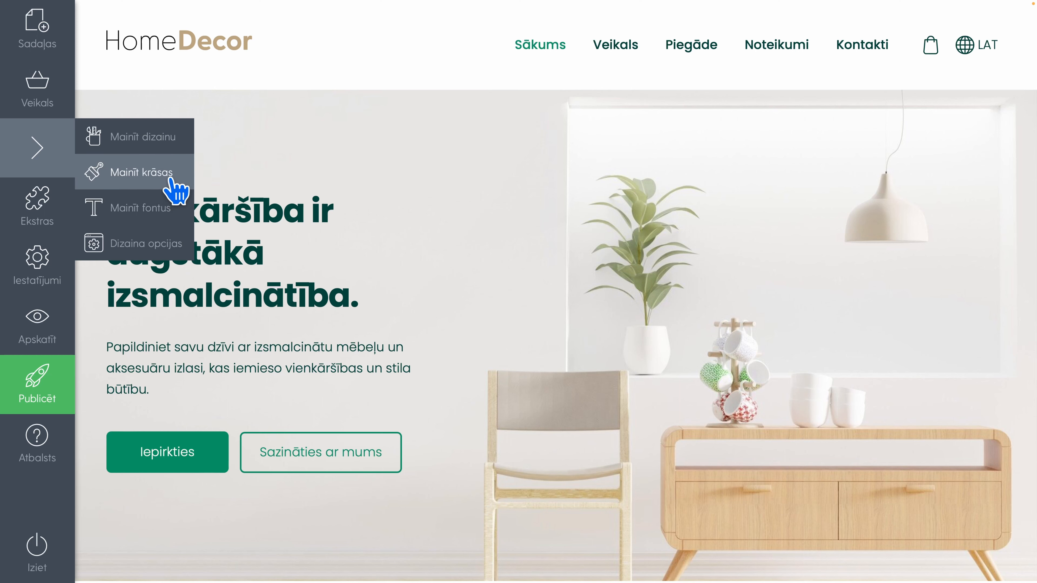
click(148, 176)
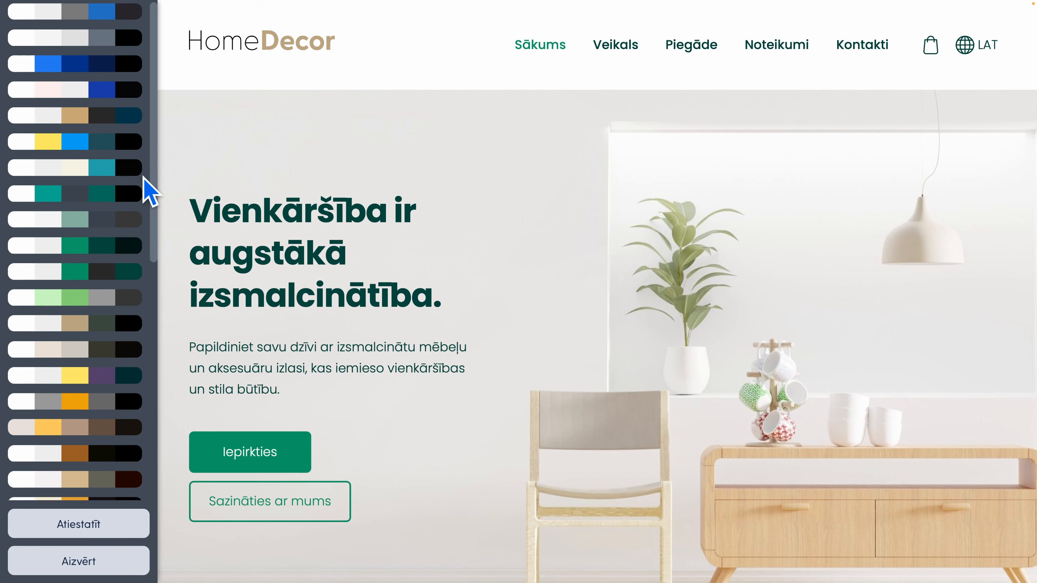
scroll(143, 179, down, 4)
click(102, 315)
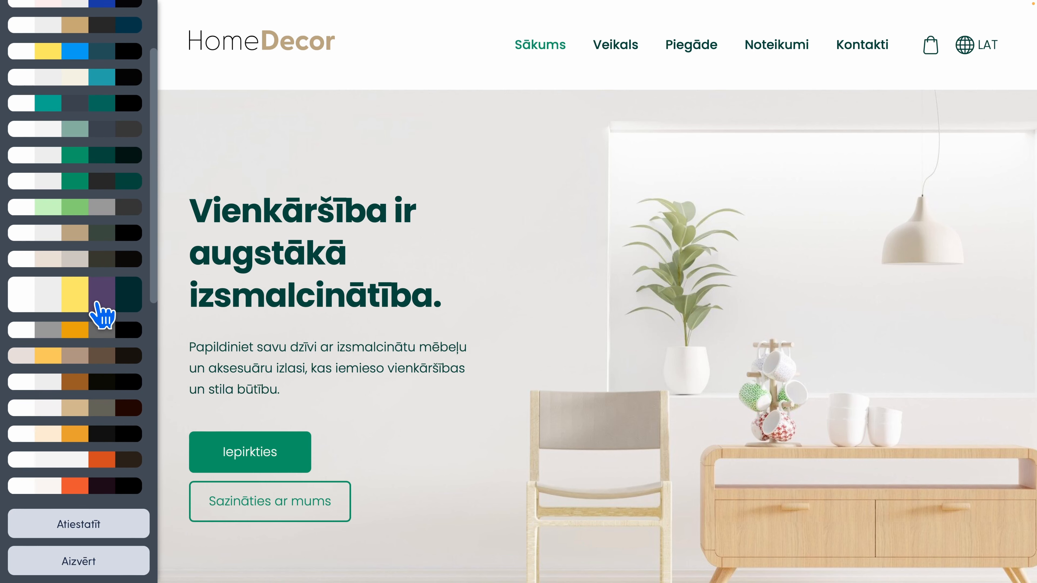
click(108, 463)
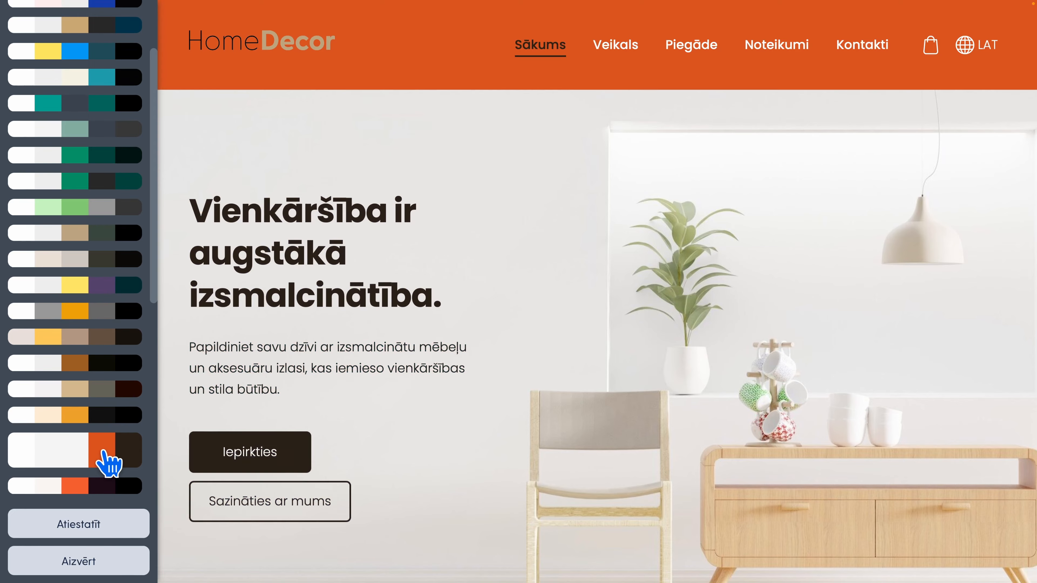
scroll(107, 459, down, 10)
click(102, 450)
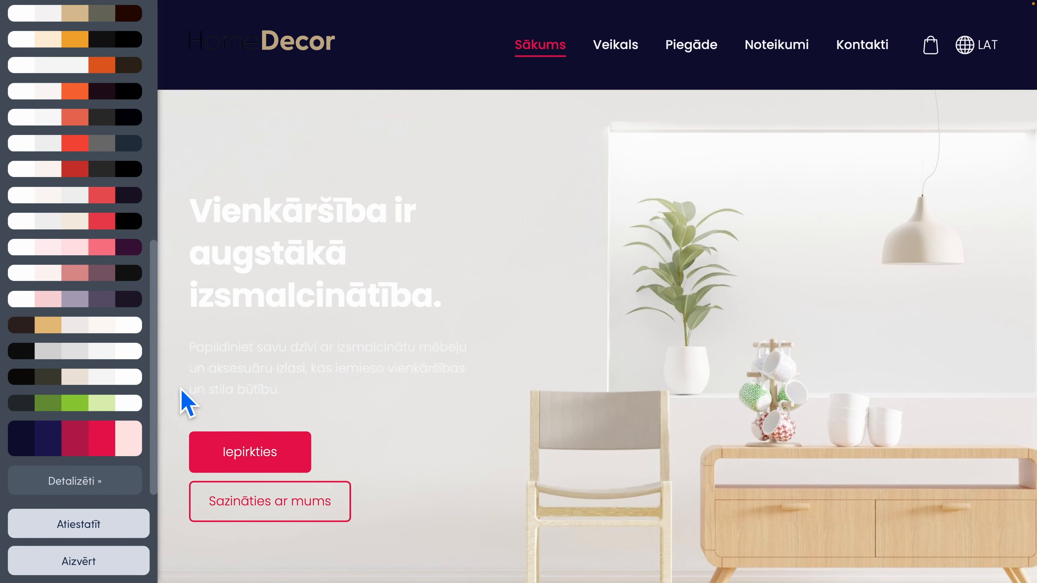
scroll(486, 359, down, 5)
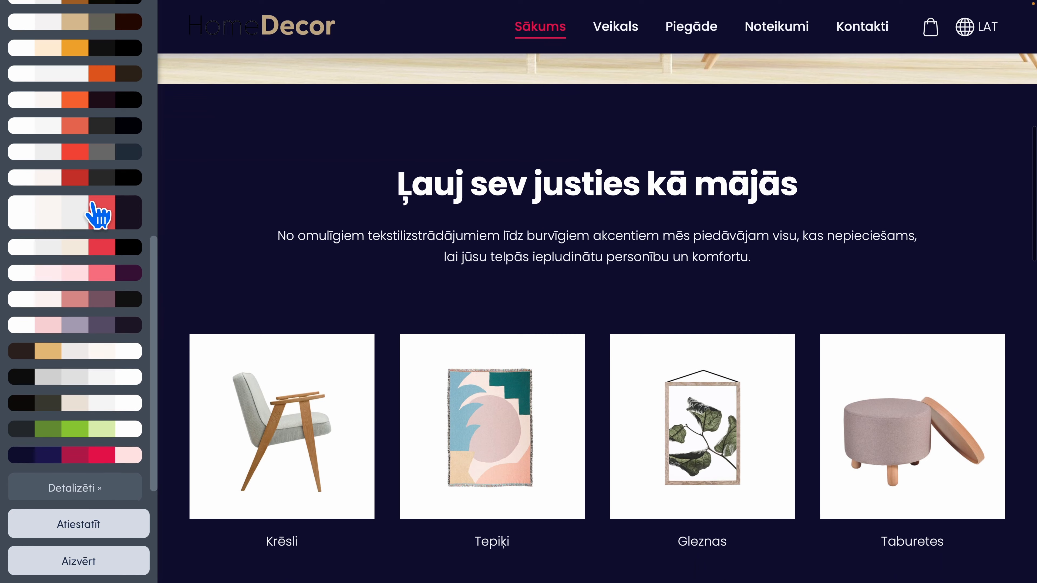
click(97, 213)
scroll(98, 212, up, 10)
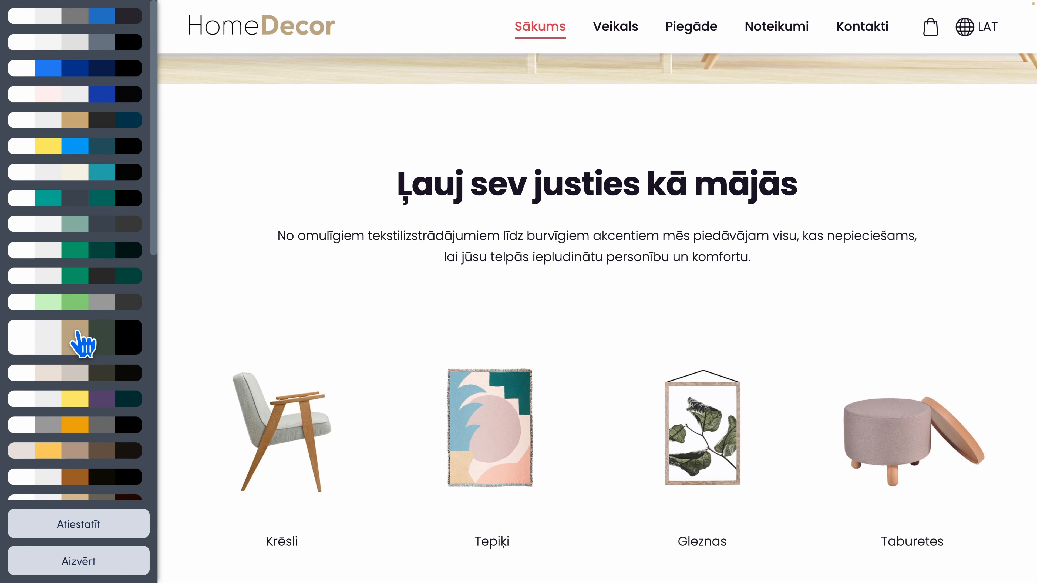
click(83, 343)
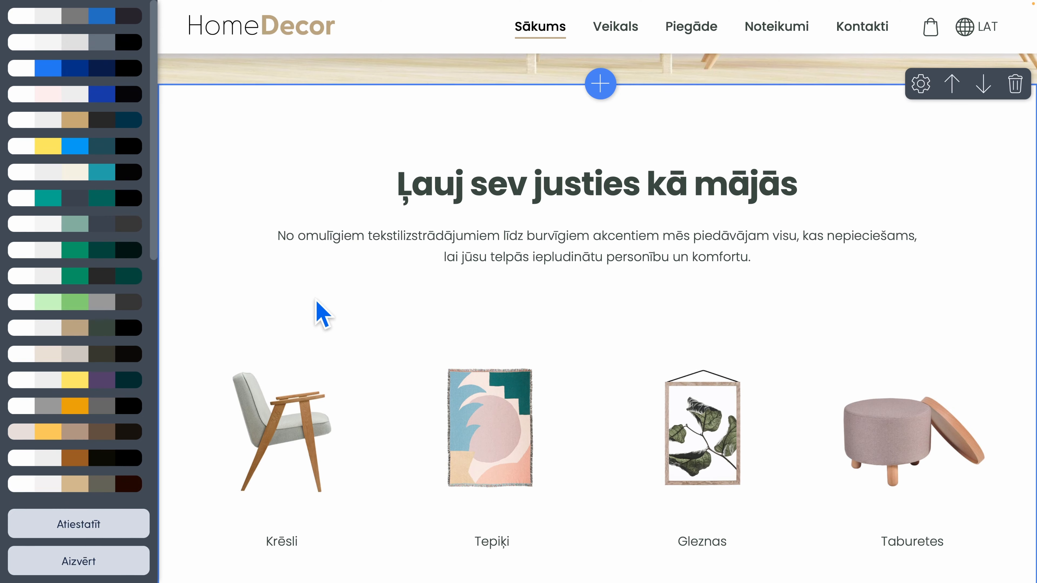
scroll(317, 300, up, 12)
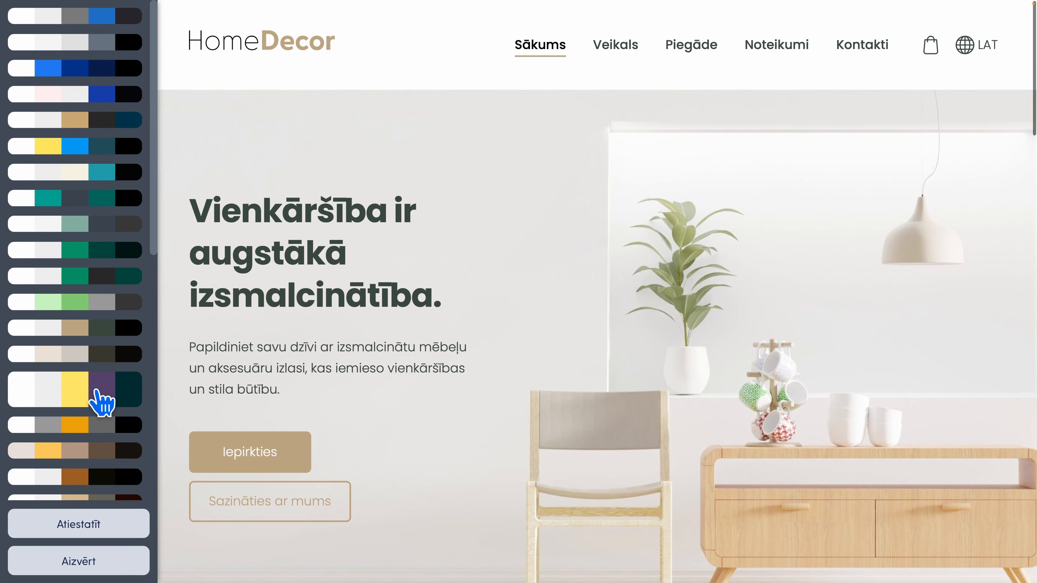
In the detailed colours, set the button colour (Poga) to dark green #384640 after trying teal #1a575a, and close the colour settings
scroll(102, 403, down, 10)
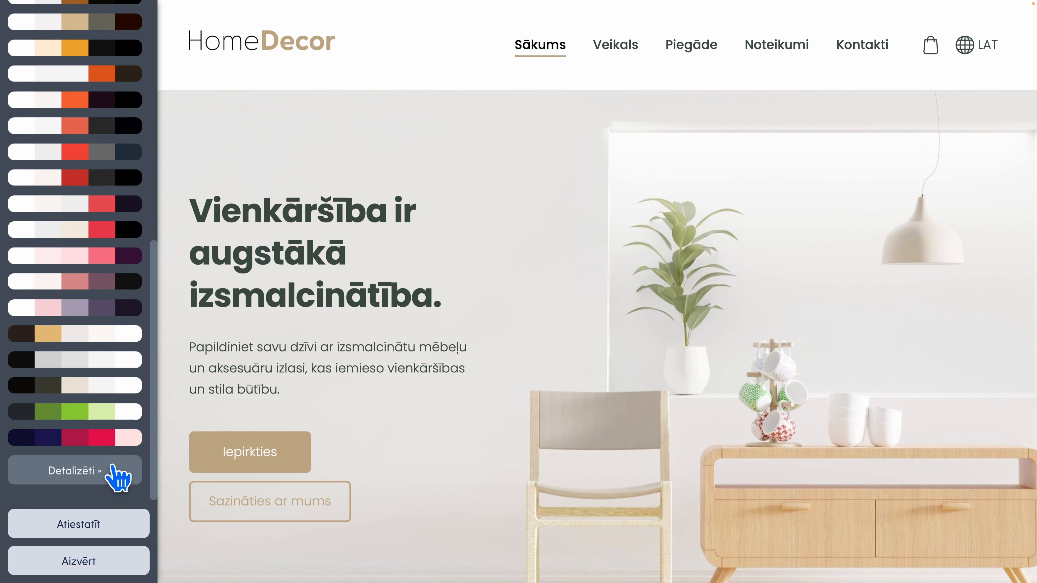
click(119, 480)
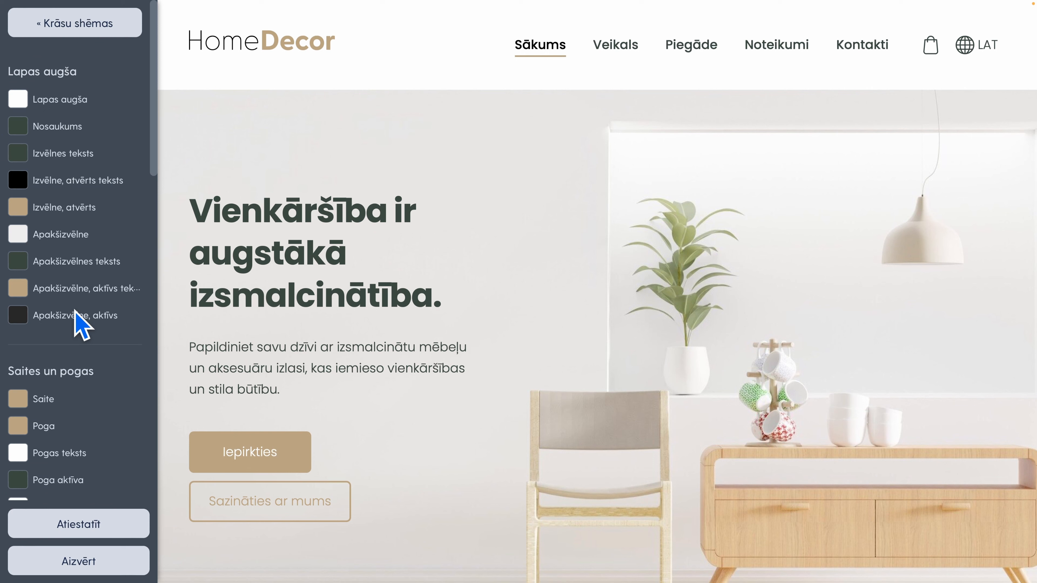
scroll(81, 323, down, 4)
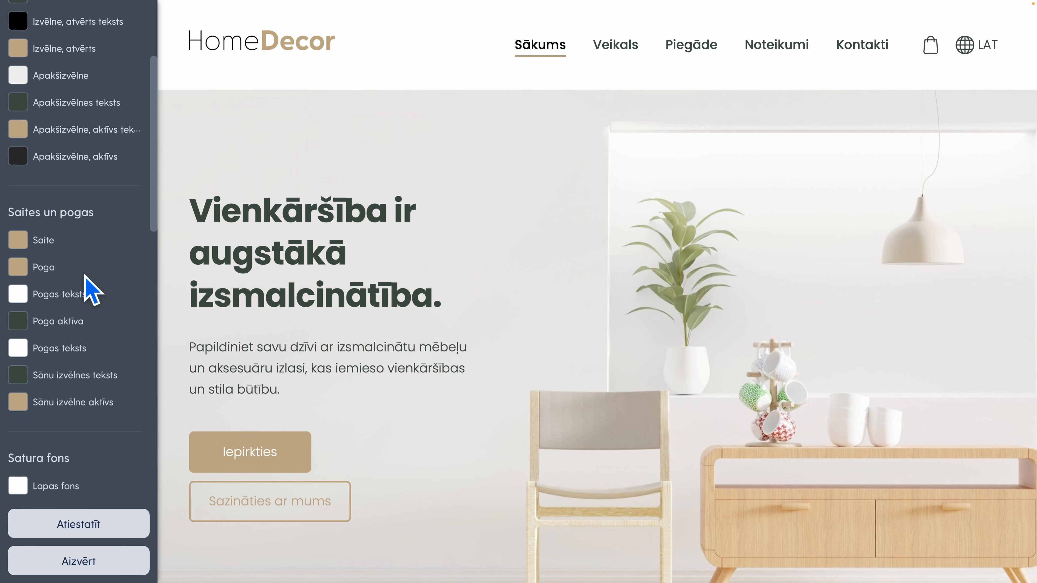
click(18, 267)
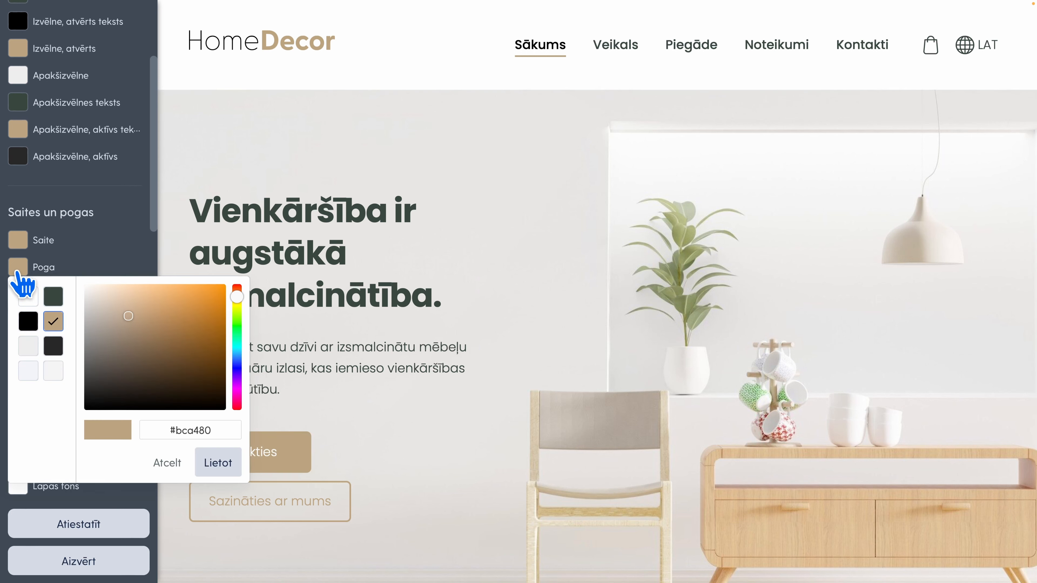
click(53, 298)
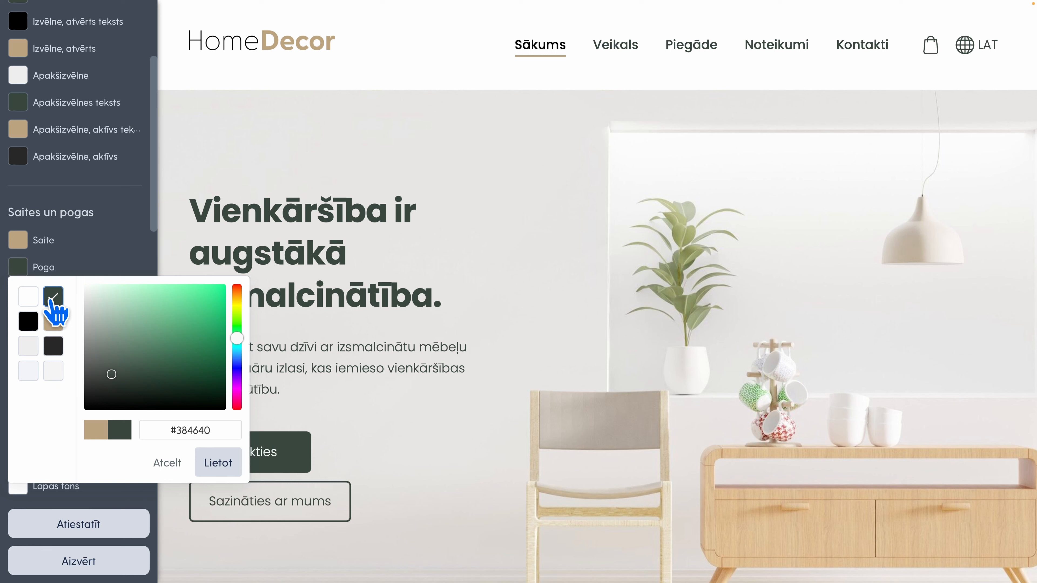
mouse_move(172, 359)
mouse_down()
mouse_move(179, 347)
mouse_move(125, 310)
mouse_move(188, 390)
mouse_move(154, 352)
mouse_move(166, 315)
mouse_move(186, 363)
mouse_move(167, 370)
mouse_move(125, 332)
mouse_move(195, 373)
mouse_move(107, 315)
mouse_move(180, 371)
mouse_move(185, 364)
mouse_up()
mouse_move(236, 343)
mouse_down()
mouse_move(239, 305)
mouse_move(239, 394)
mouse_move(235, 337)
mouse_move(237, 349)
mouse_up()
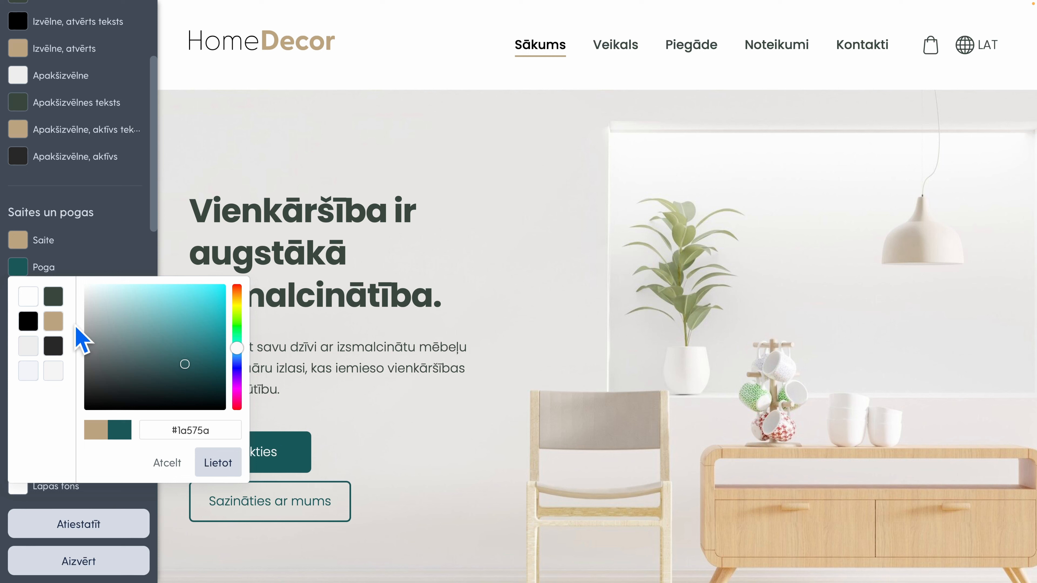
click(54, 297)
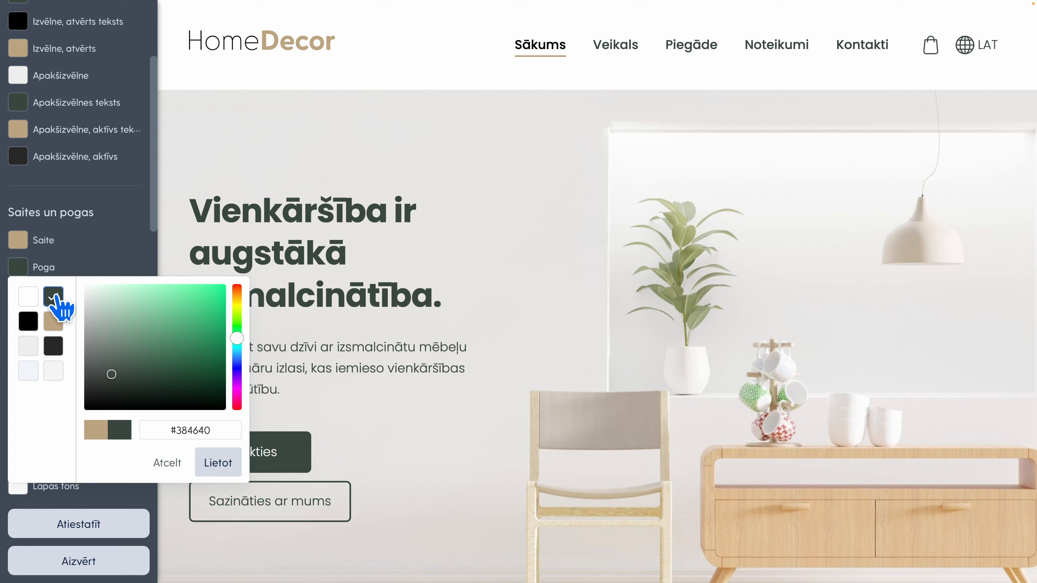
click(209, 469)
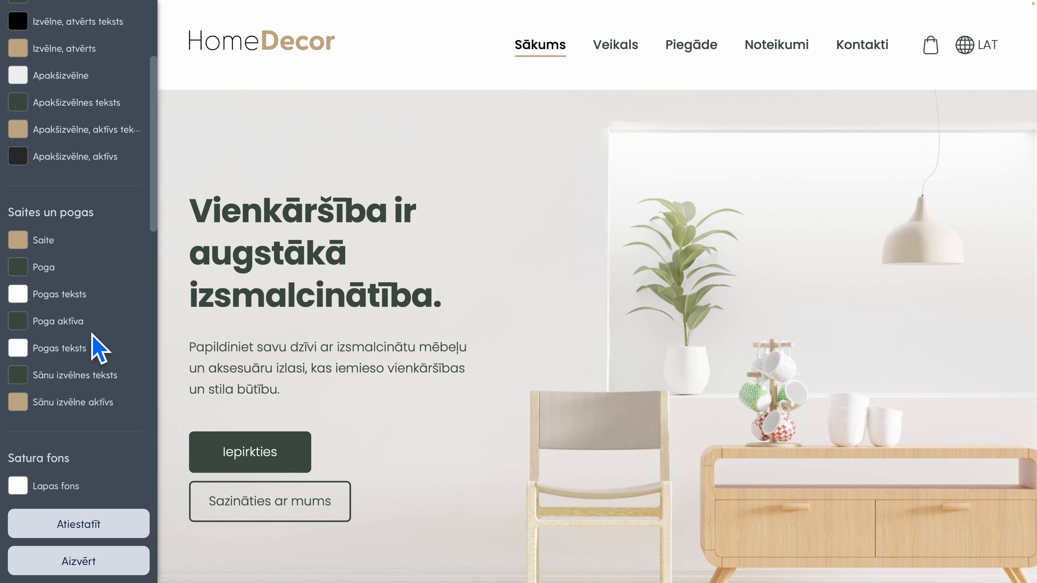
scroll(98, 349, down, 8)
scroll(98, 349, up, 12)
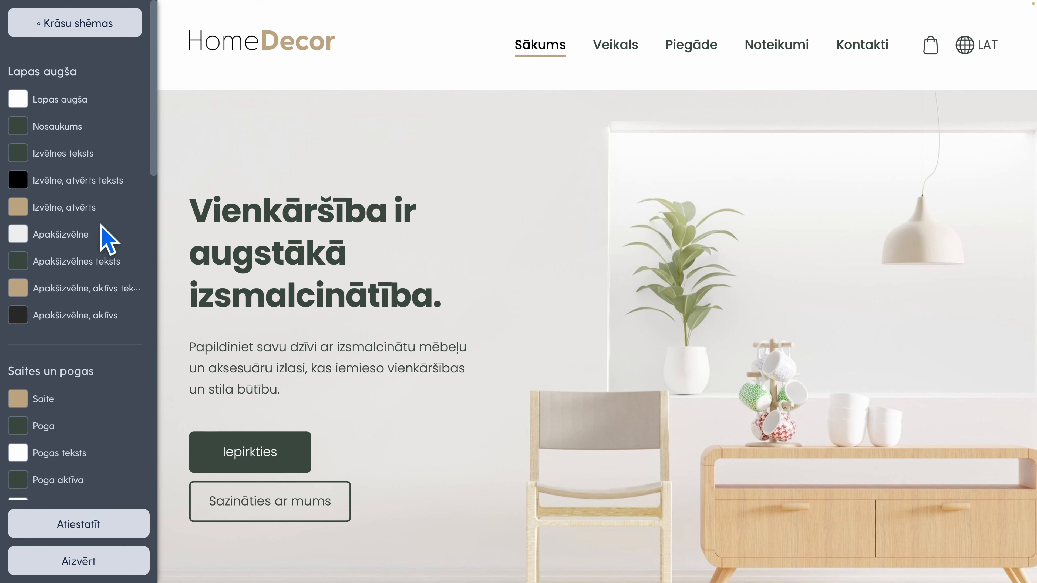
click(72, 36)
click(118, 562)
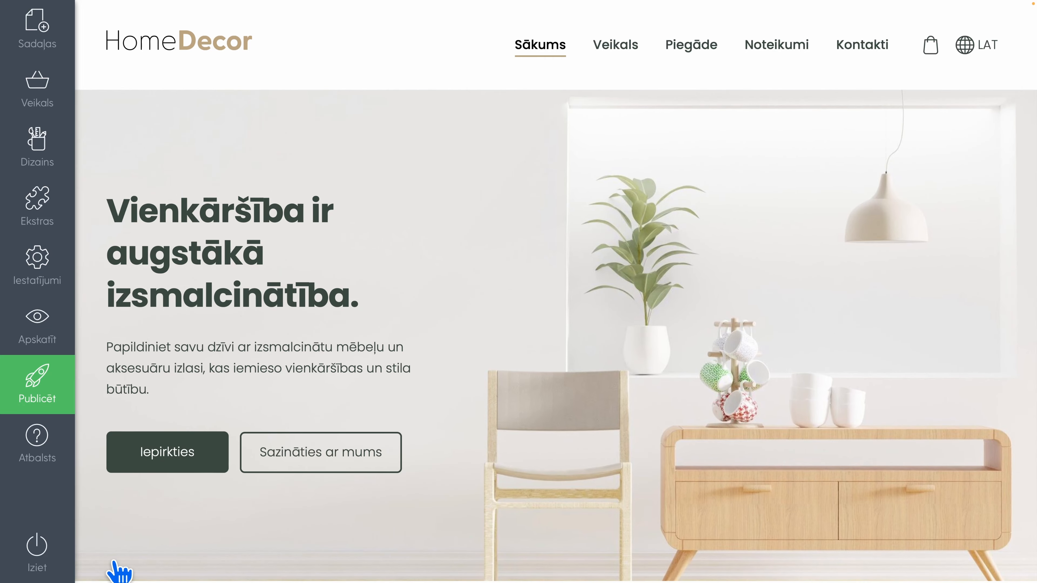
Review the recoloured buttons on the home page, from the product groups down to the reviews banner
scroll(510, 306, down, 8)
scroll(502, 303, down, 15)
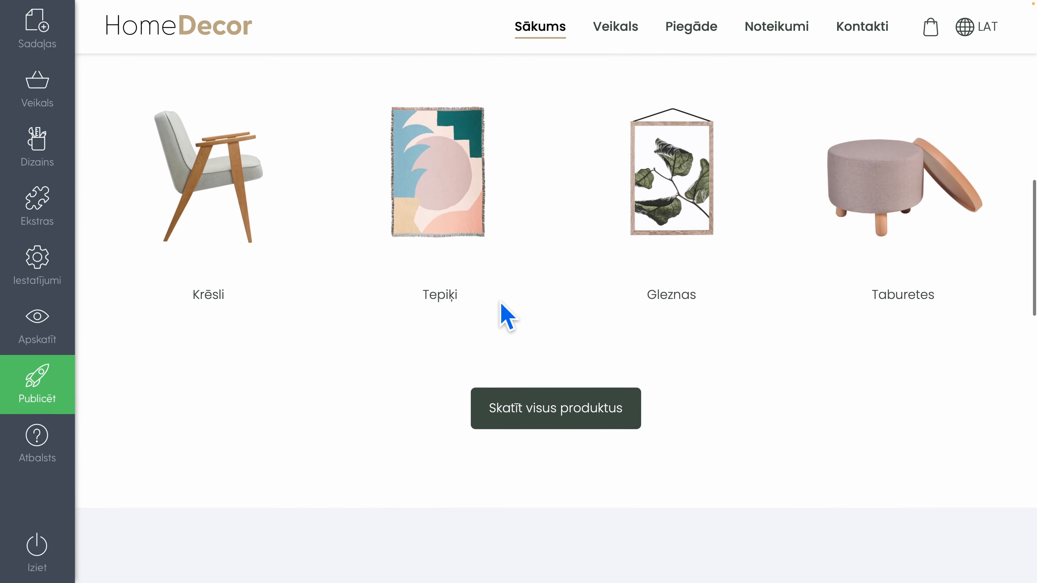
scroll(506, 314, up, 5)
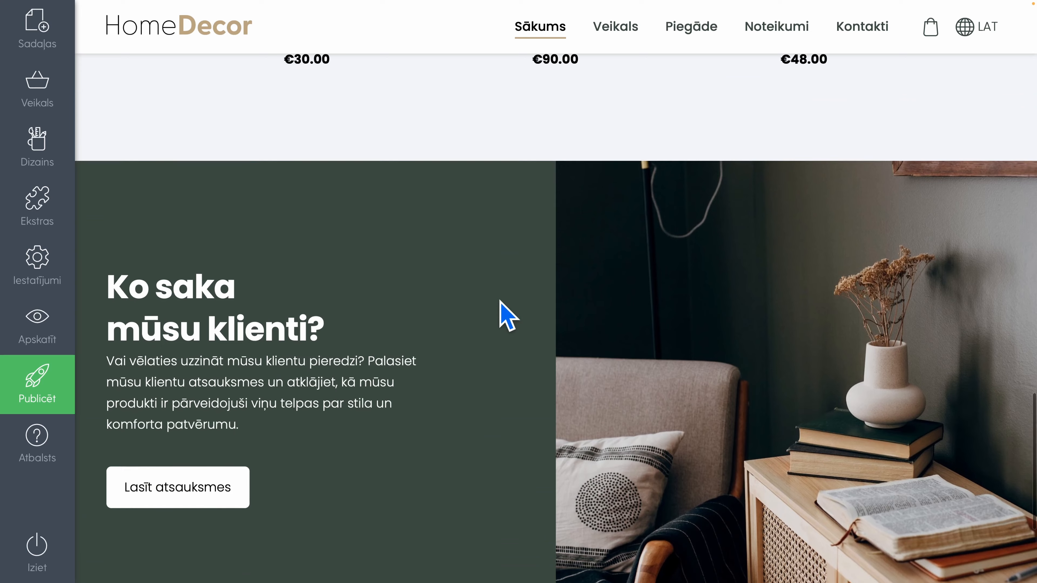
scroll(506, 314, down, 5)
scroll(499, 301, up, 20)
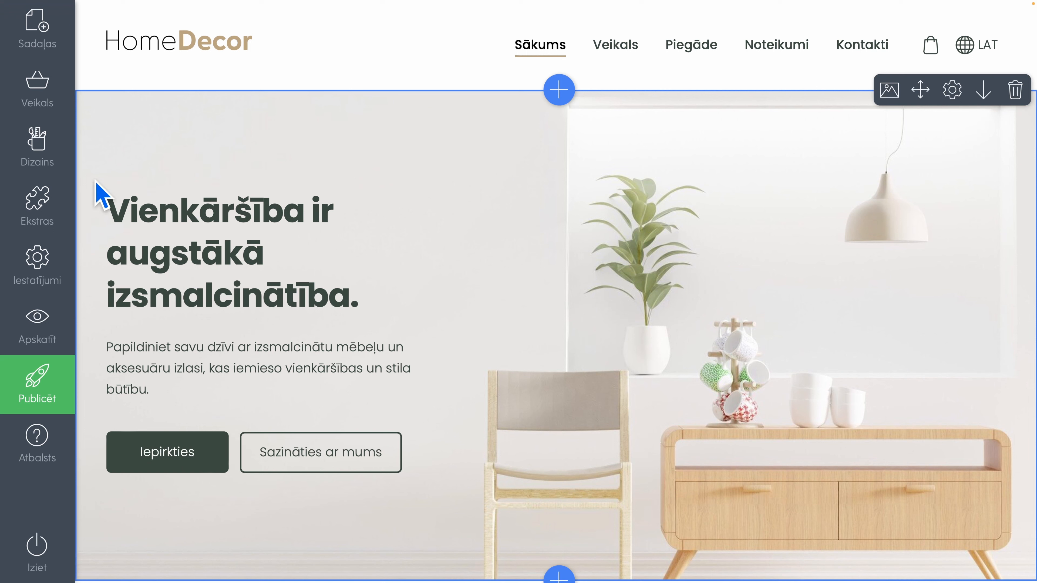
Open the site's font settings and expand the full list of font pairings
mouse_move(35, 158)
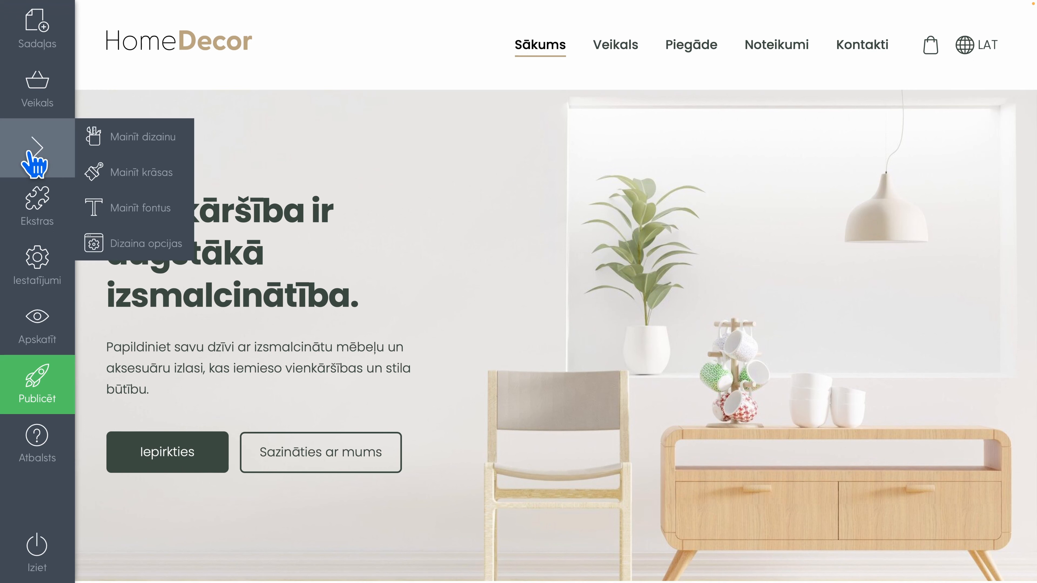
click(177, 209)
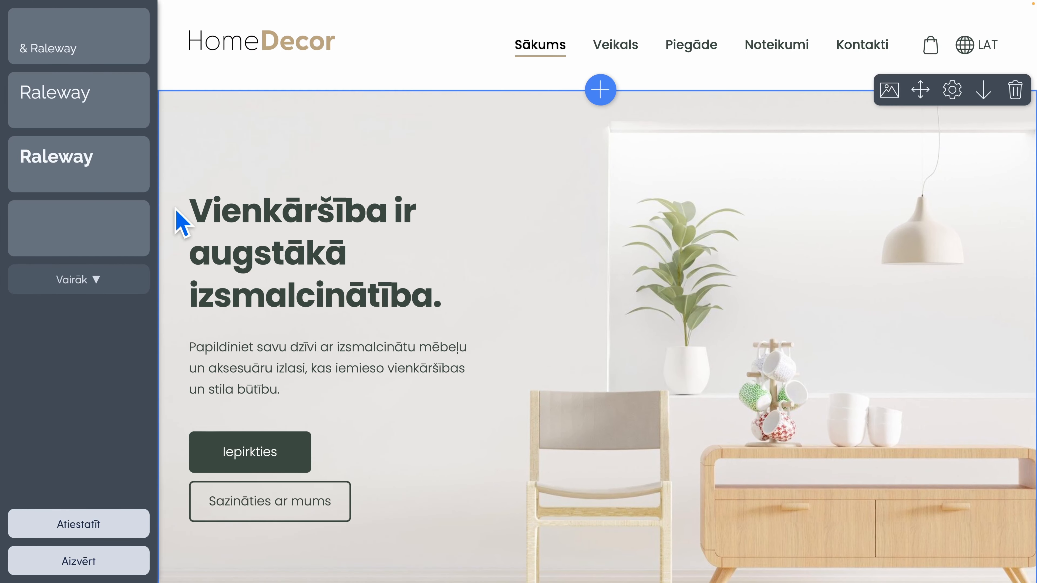
click(97, 293)
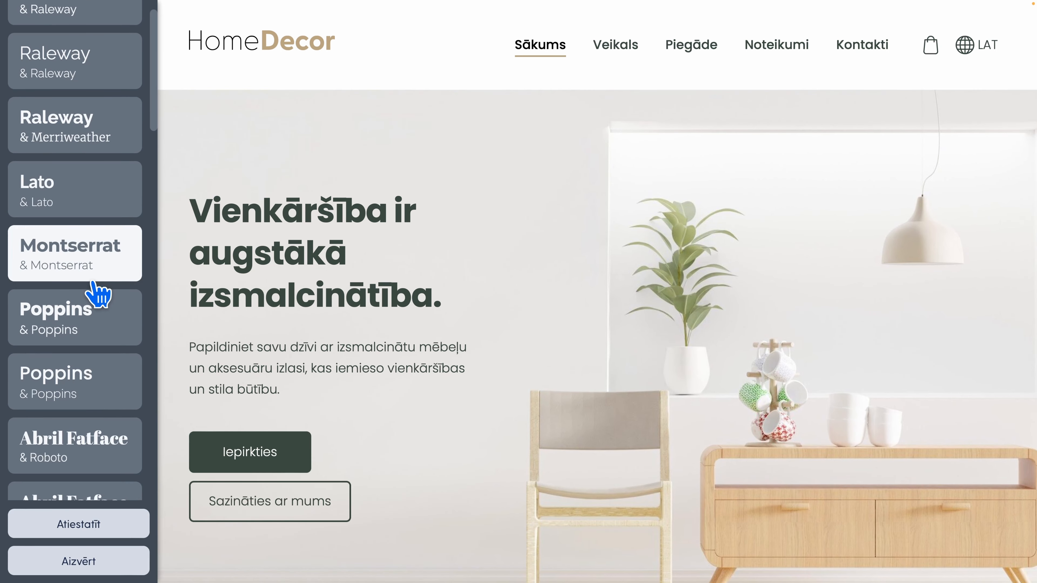
Try the Abril Fatface & Inter and Merriweather & Open Sans font pairings on the site
scroll(97, 292, down, 2)
scroll(98, 294, down, 3)
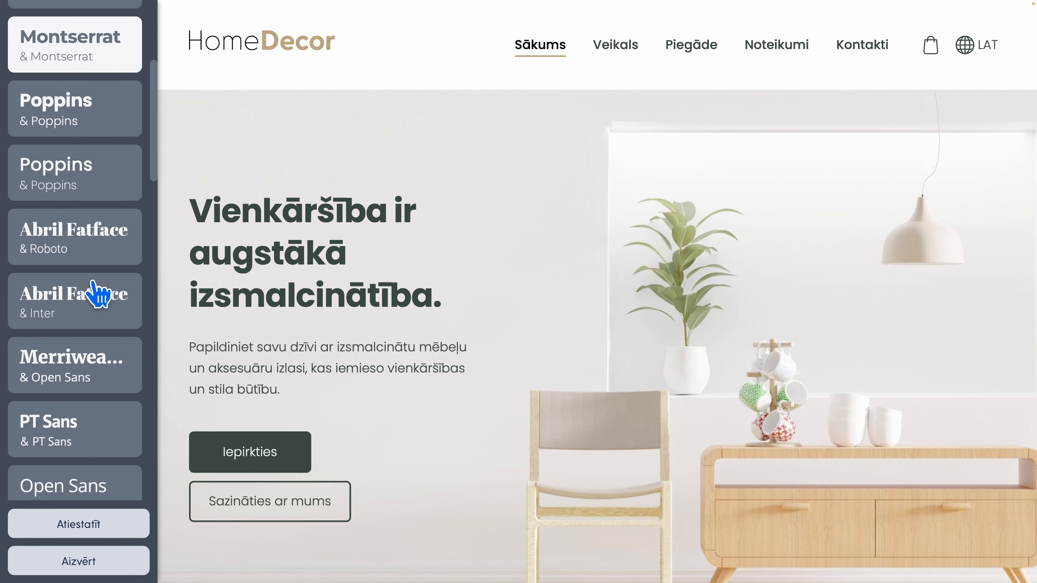
click(99, 293)
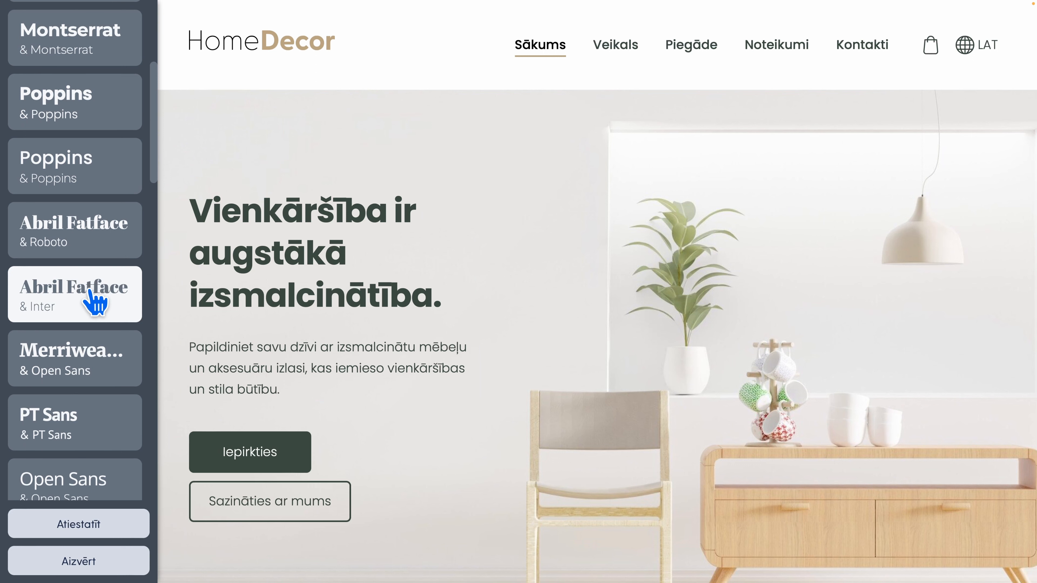
click(95, 302)
click(93, 369)
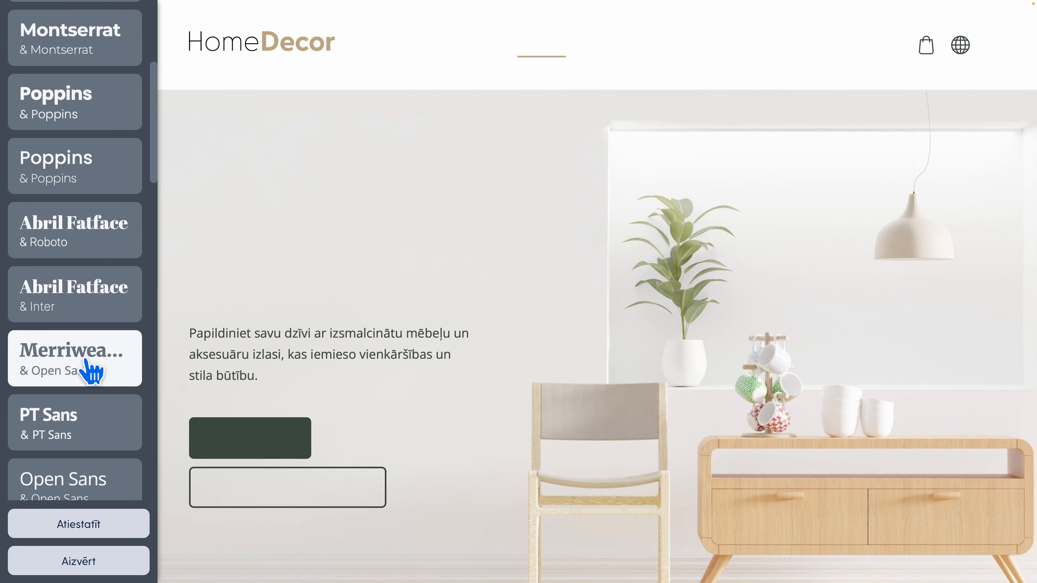
click(82, 412)
Try the Oswald & Roboto Condensed, Exo 2 and light Lato font pairings on the site
scroll(84, 414, down, 6)
scroll(78, 405, down, 2)
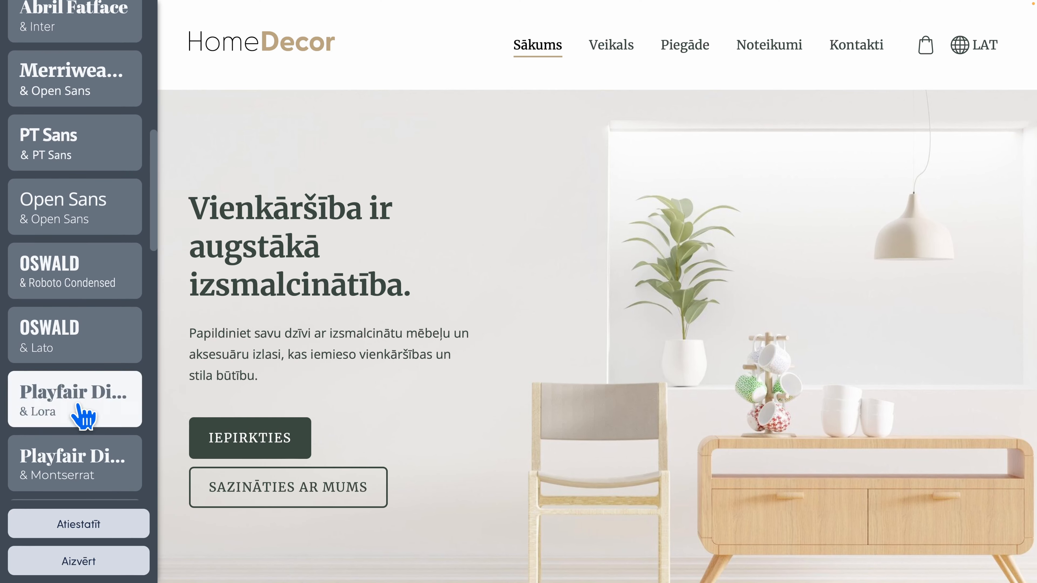
click(70, 277)
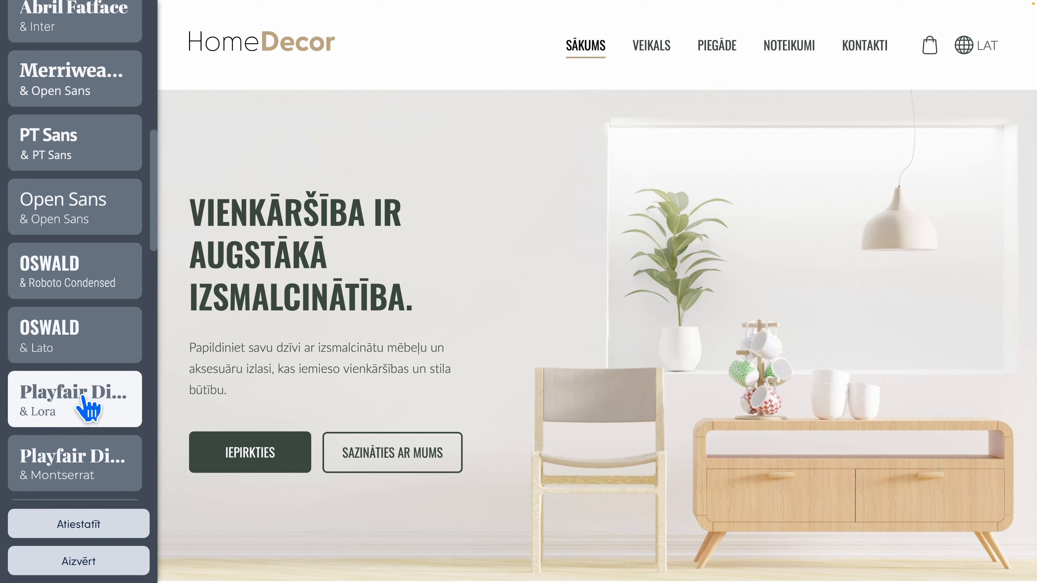
click(77, 402)
scroll(85, 359, down, 5)
click(89, 365)
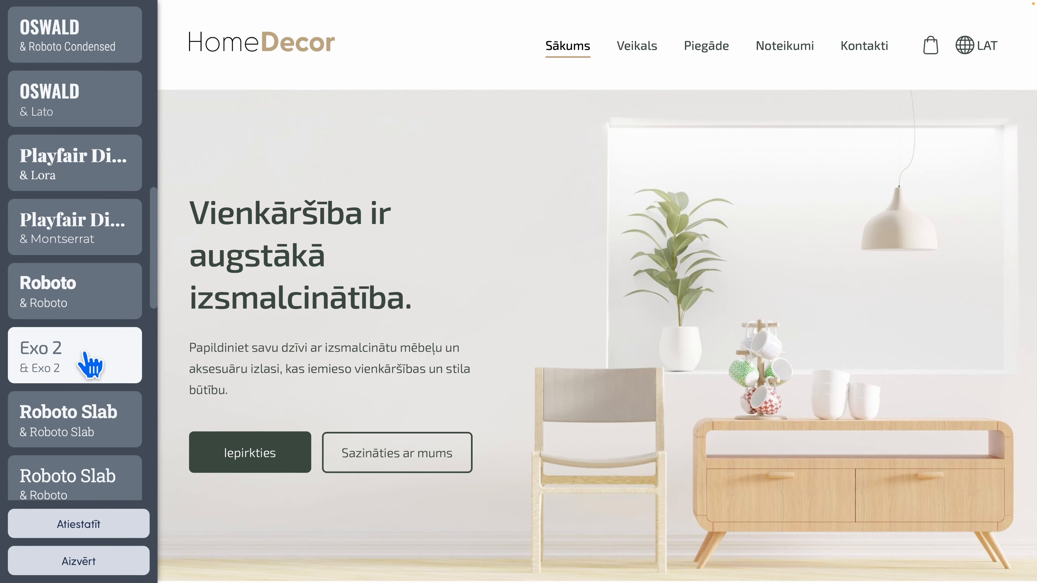
scroll(91, 365, down, 8)
scroll(91, 364, down, 1)
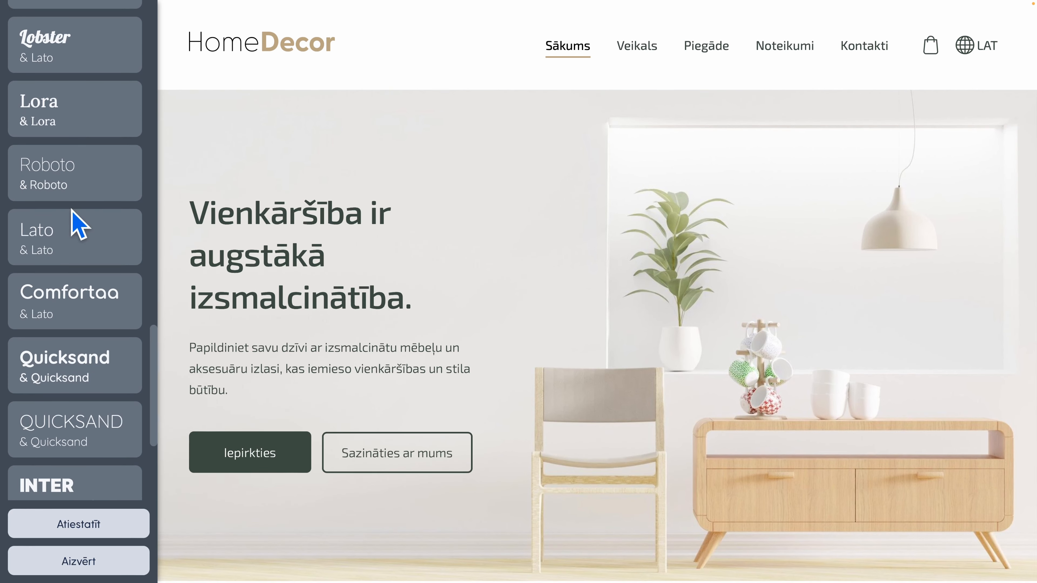
click(69, 180)
click(76, 235)
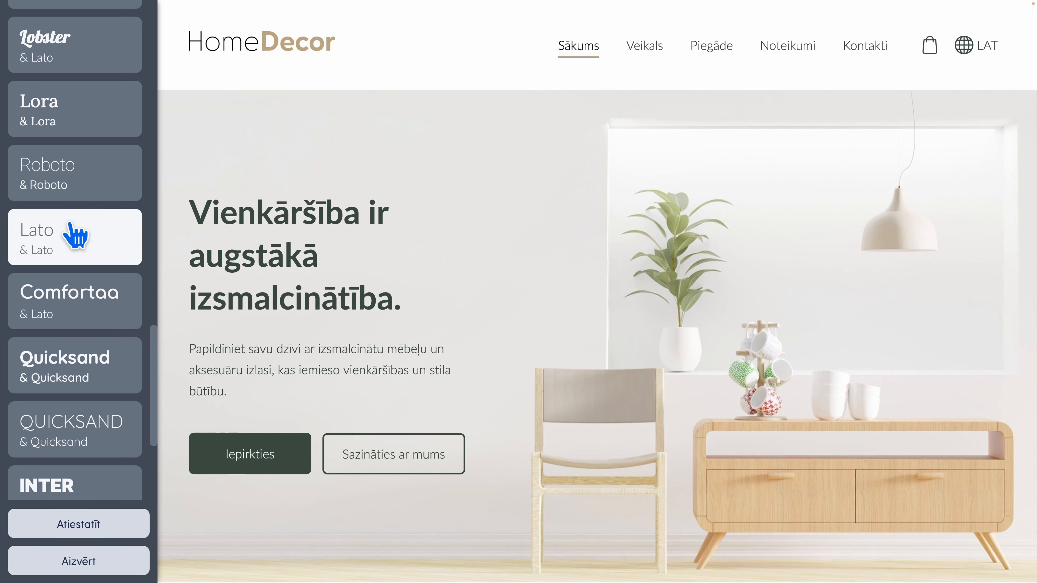
Apply the bold Raleway & Raleway font pairing after trying the light Raleway one, and close the font settings
scroll(75, 235, down, 5)
scroll(75, 235, up, 10)
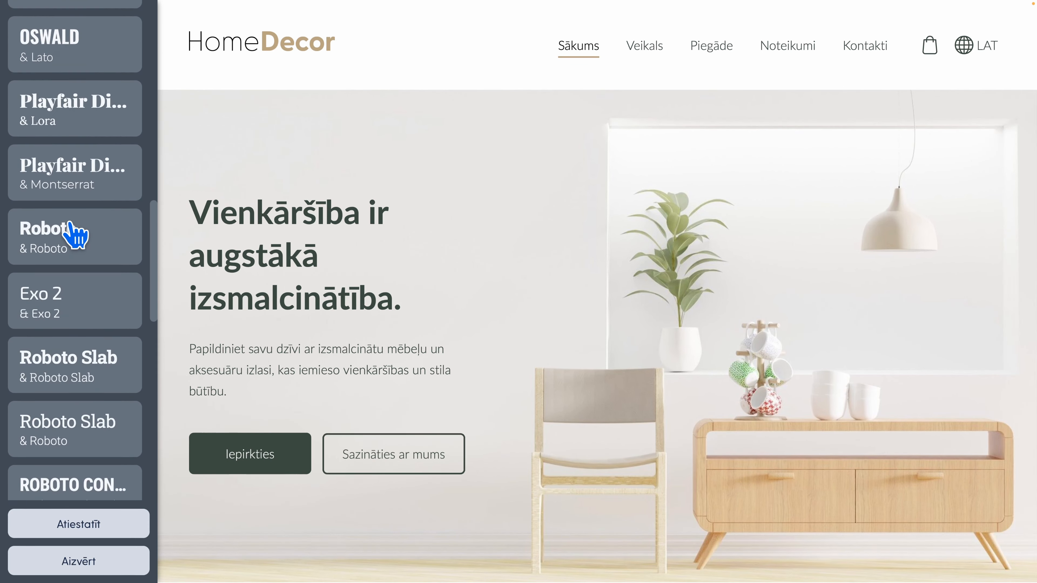
scroll(75, 235, up, 15)
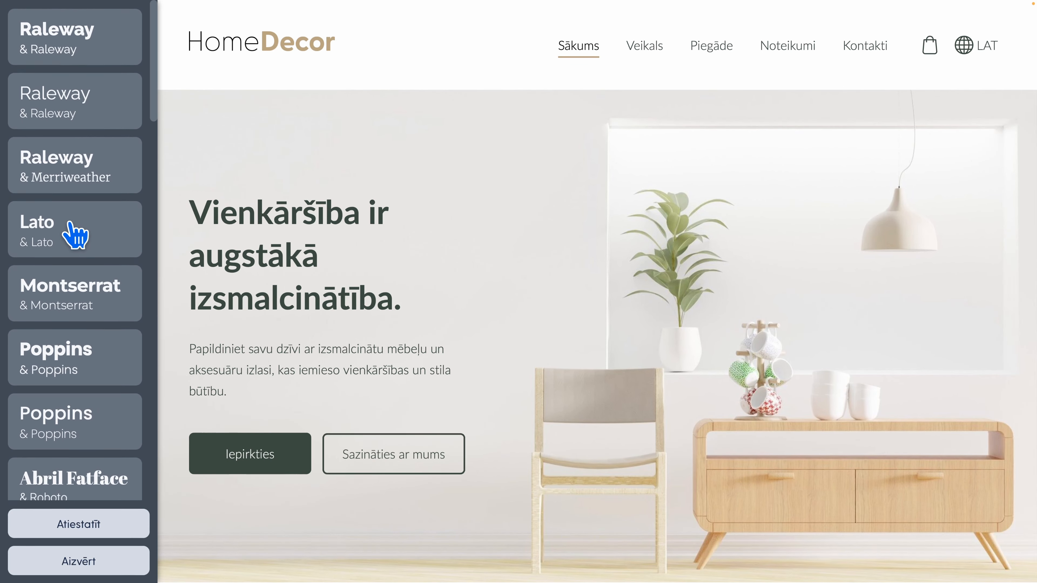
click(58, 104)
click(80, 284)
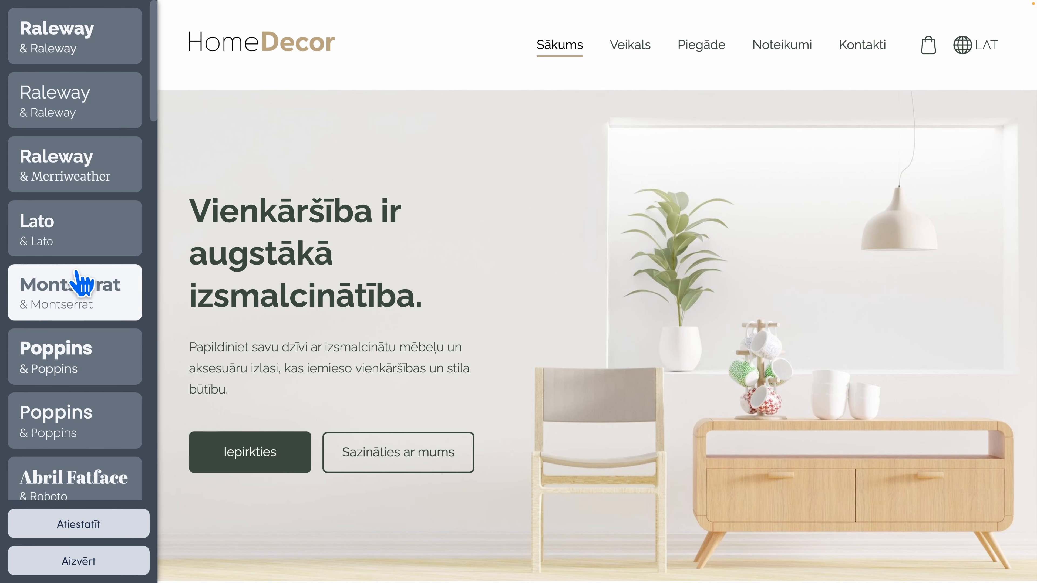
click(76, 427)
click(74, 106)
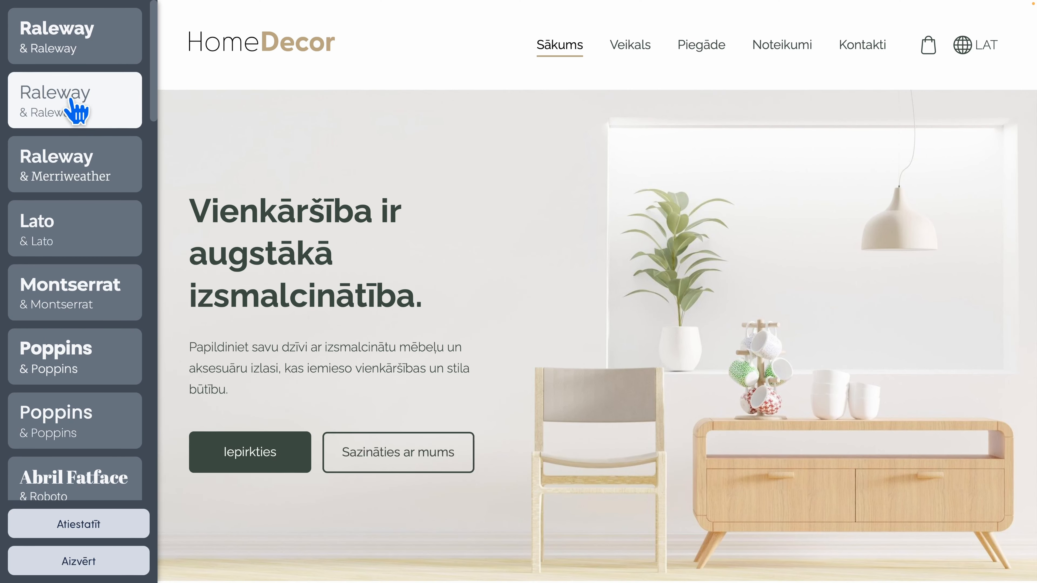
click(45, 31)
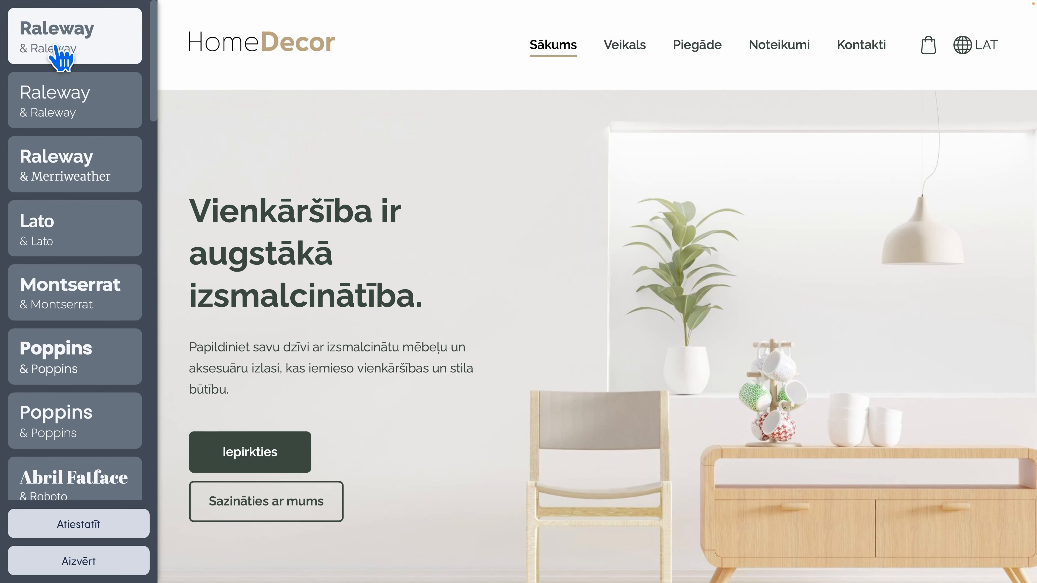
click(107, 568)
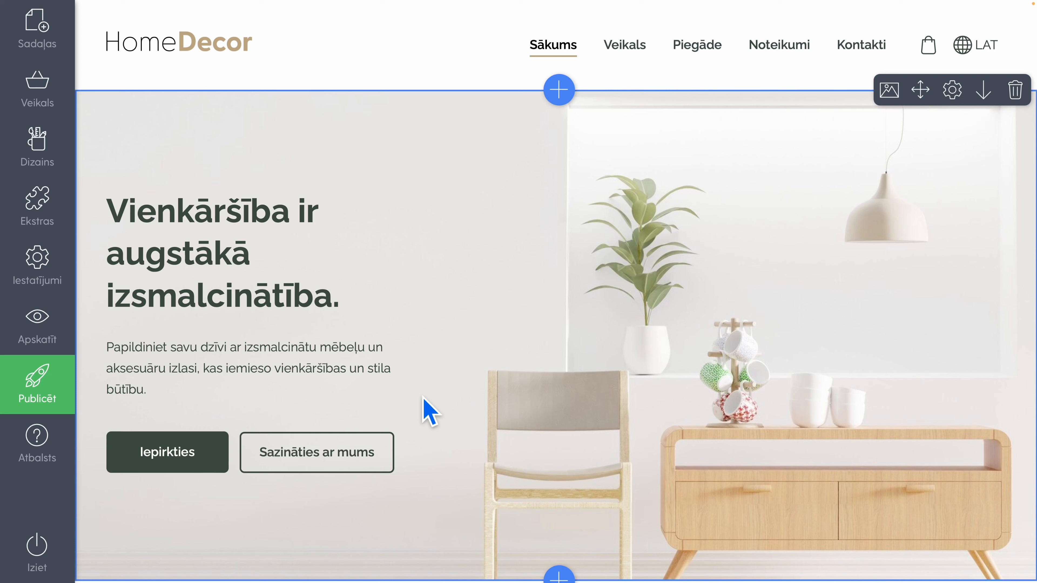
Set the site's button style to fully rounded after trying square corners, and close the design options
mouse_move(35, 151)
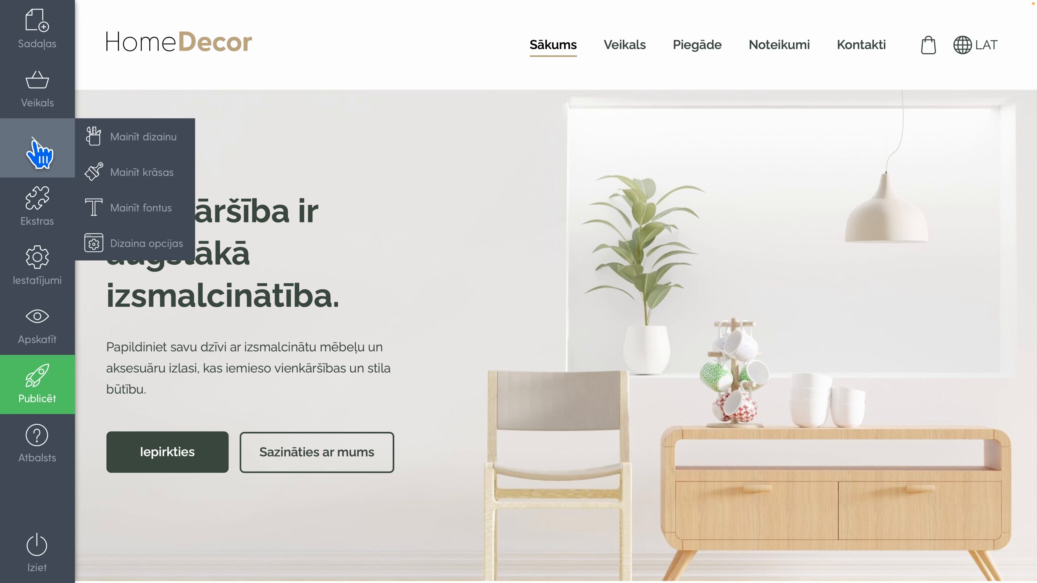
click(179, 250)
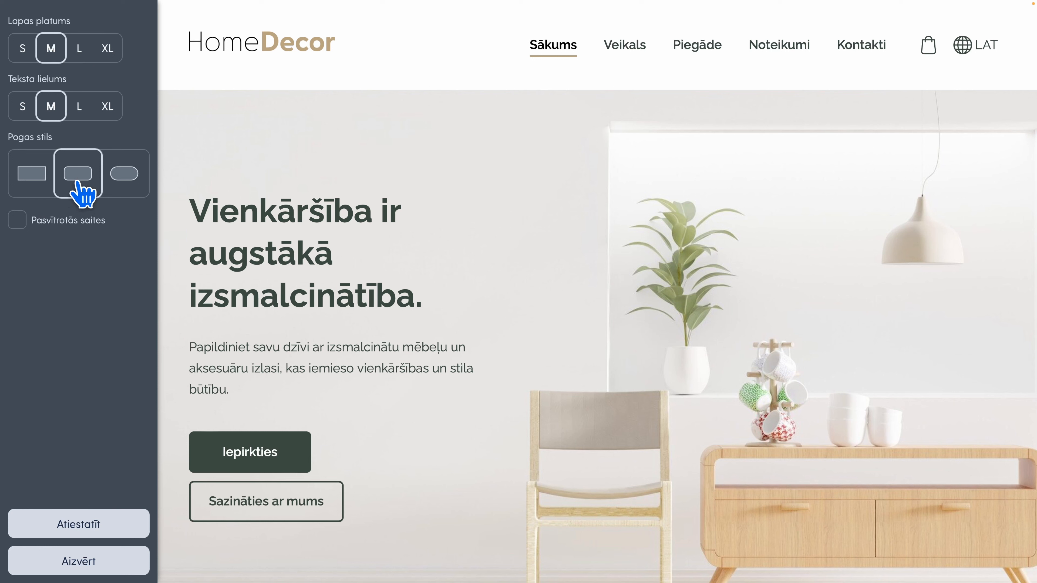
click(33, 188)
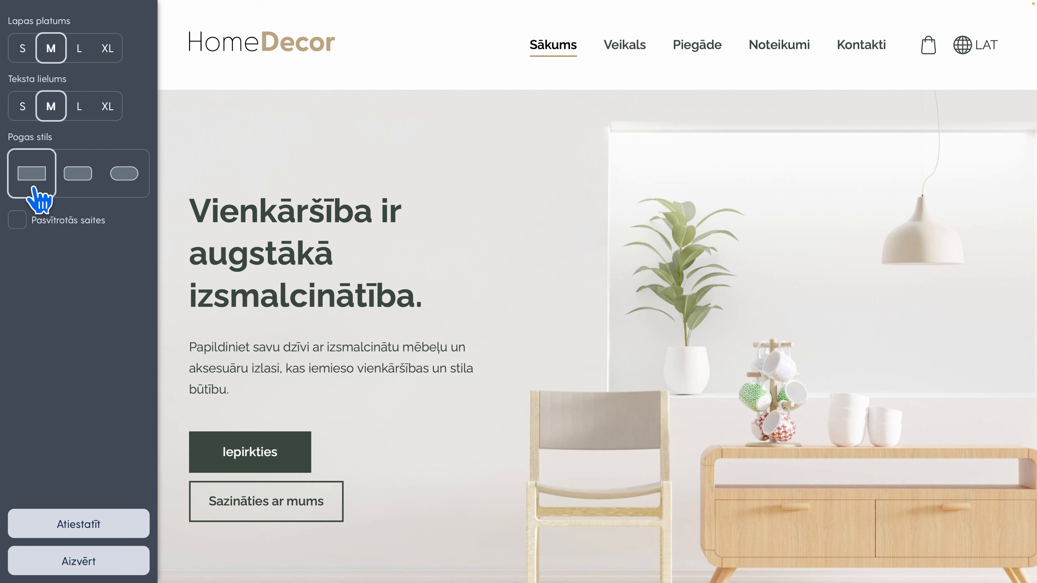
click(125, 182)
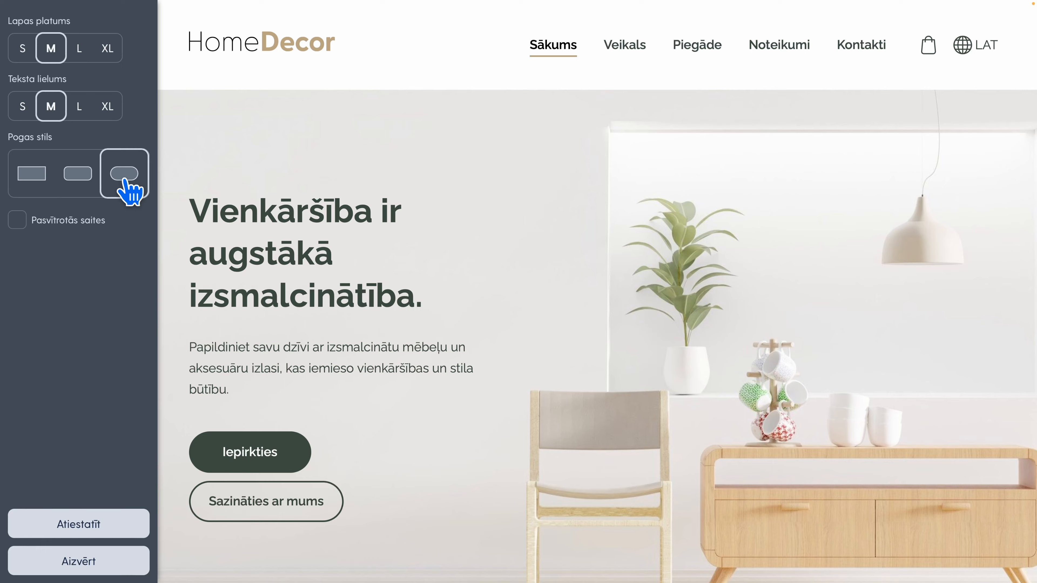
click(115, 562)
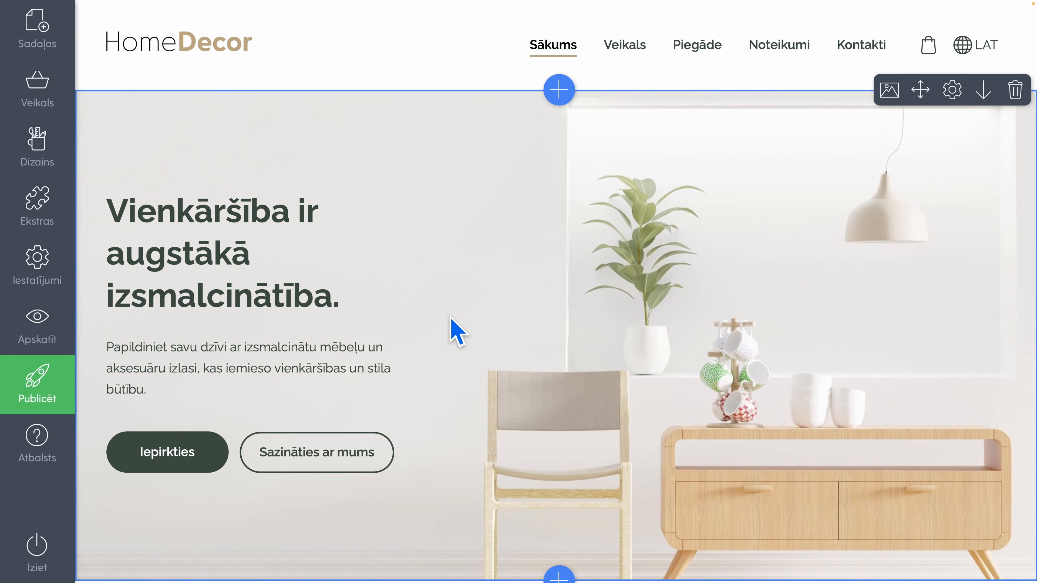
Review the restyled Sākums home page down to its footer, and check the product listing on the Veikals page
scroll(457, 332, down, 20)
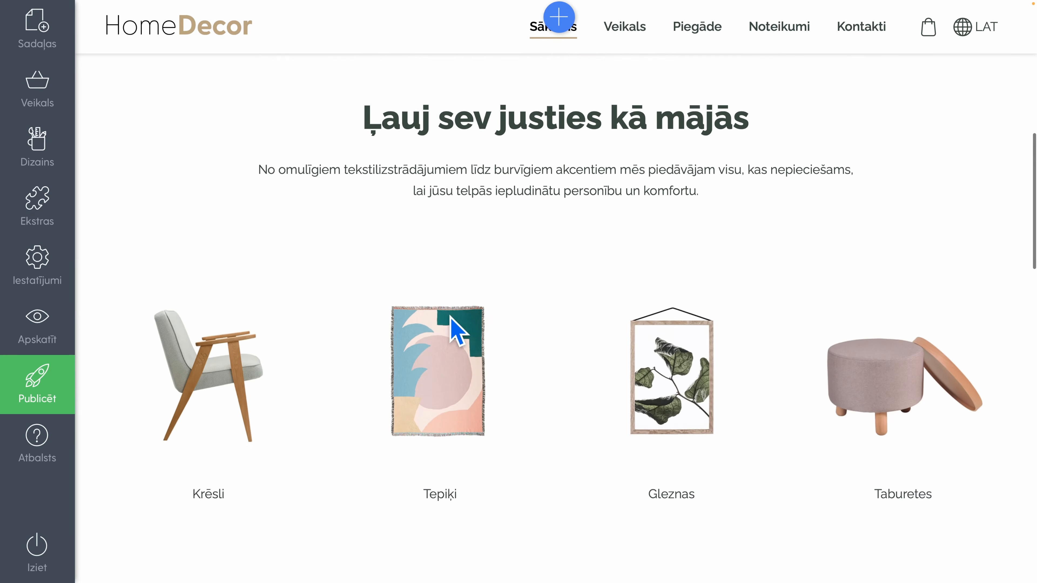
scroll(457, 332, down, 8)
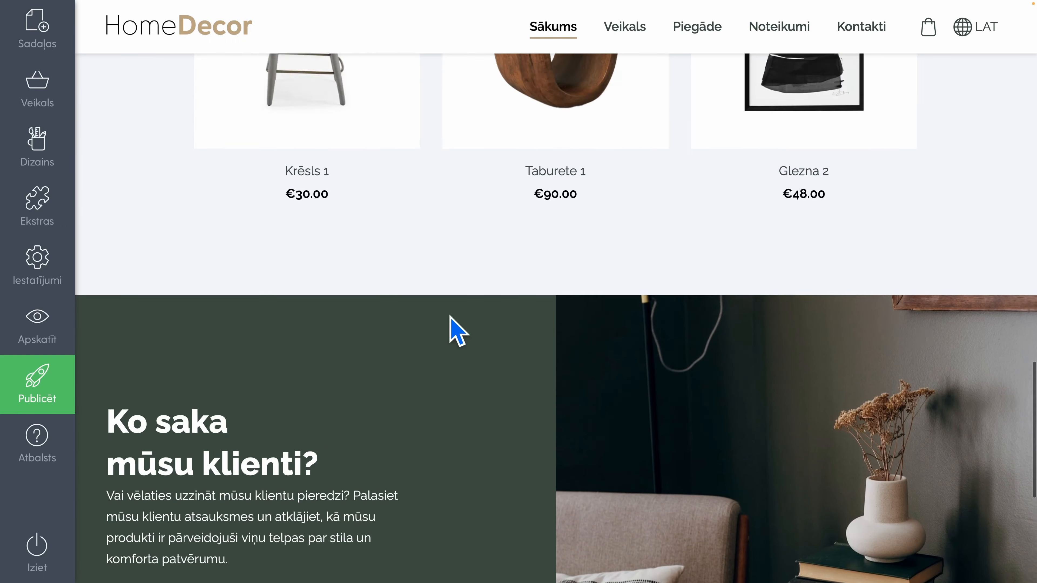
scroll(457, 332, up, 20)
scroll(457, 332, up, 3)
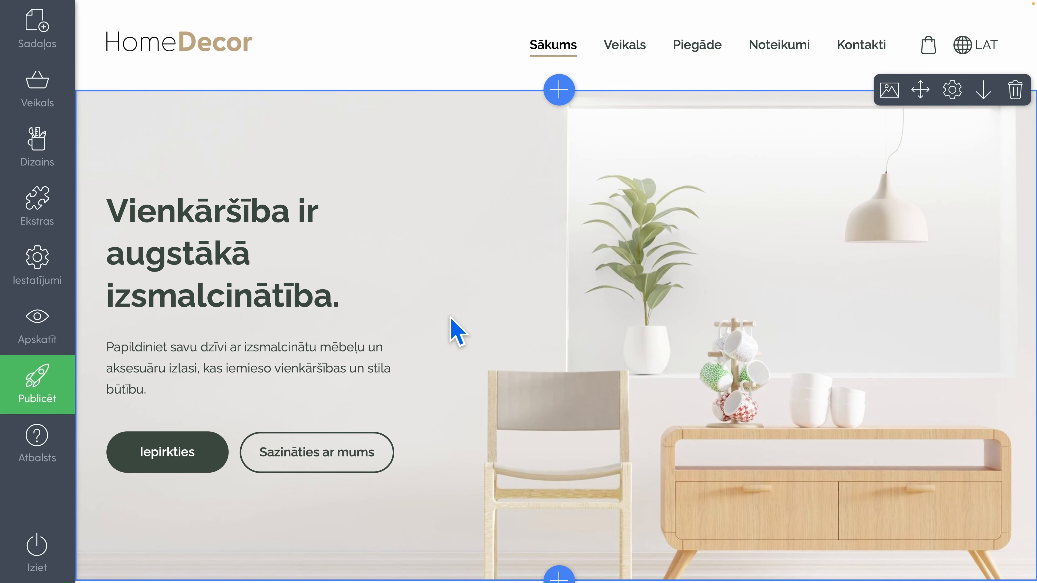
click(626, 51)
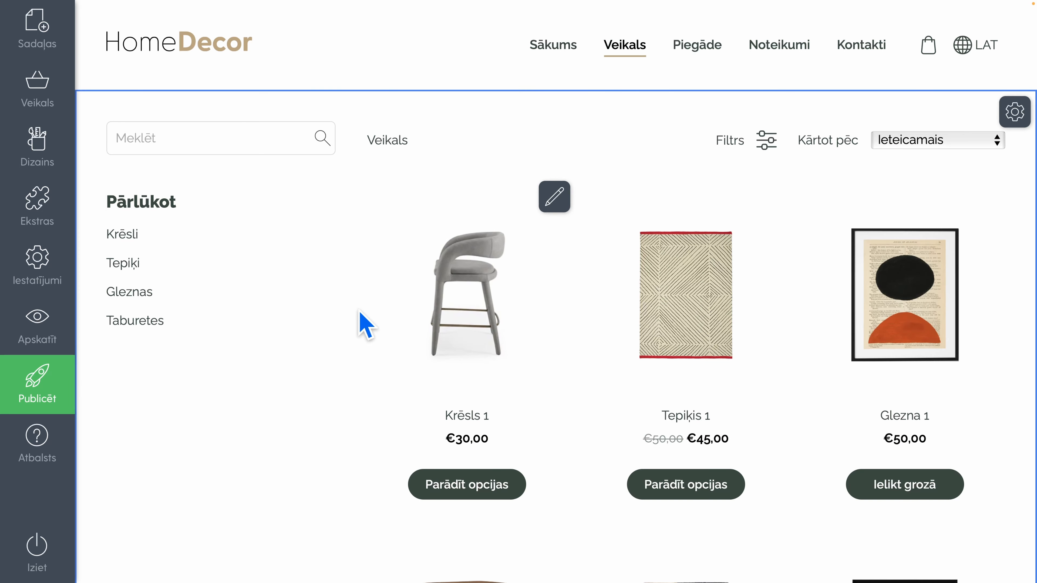
click(555, 51)
scroll(441, 215, down, 5)
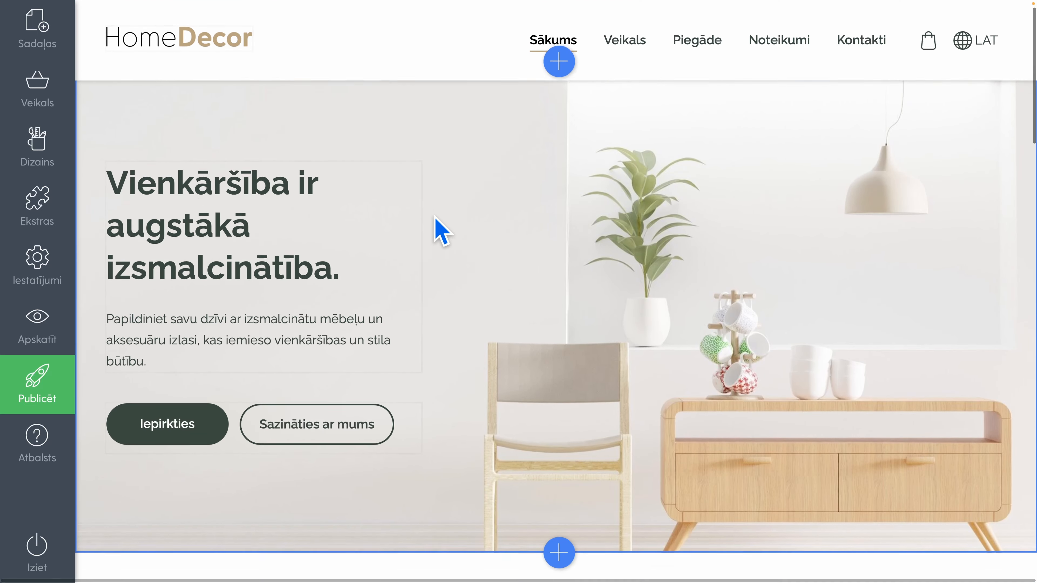
scroll(440, 231, down, 10)
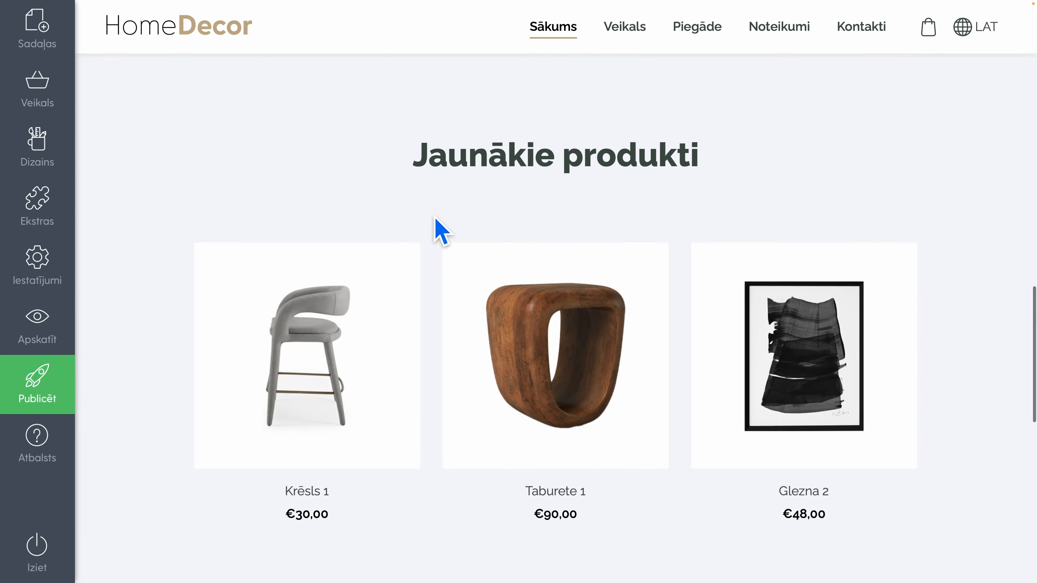
scroll(441, 231, up, 5)
scroll(441, 231, down, 10)
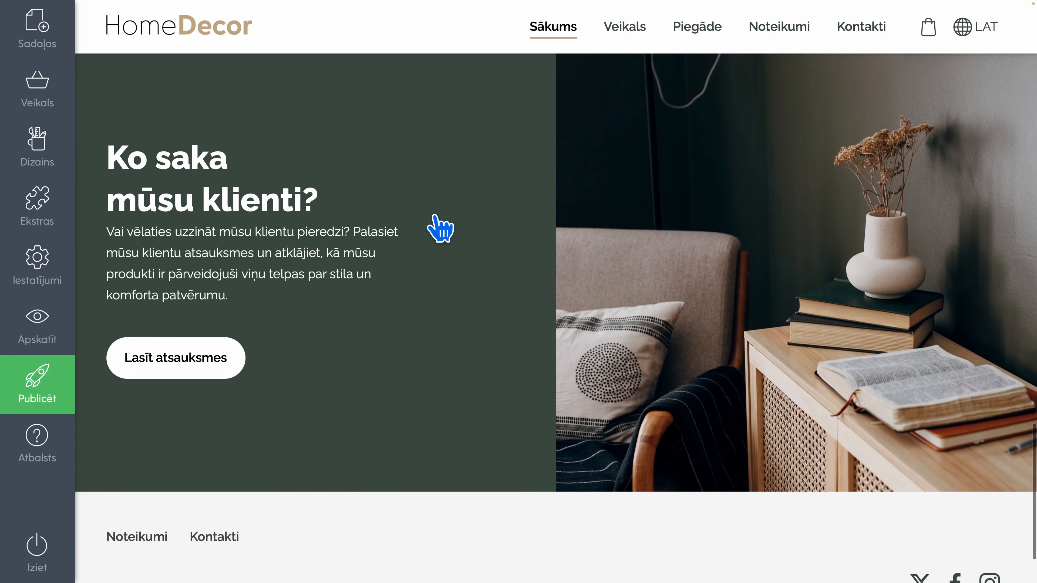
scroll(434, 217, down, 2)
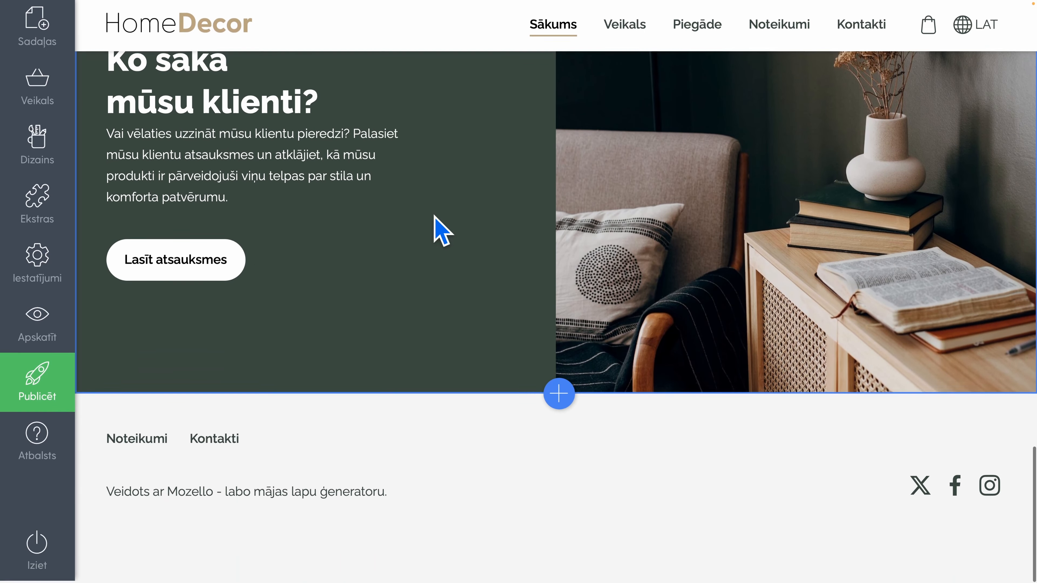
scroll(435, 218, up, 20)
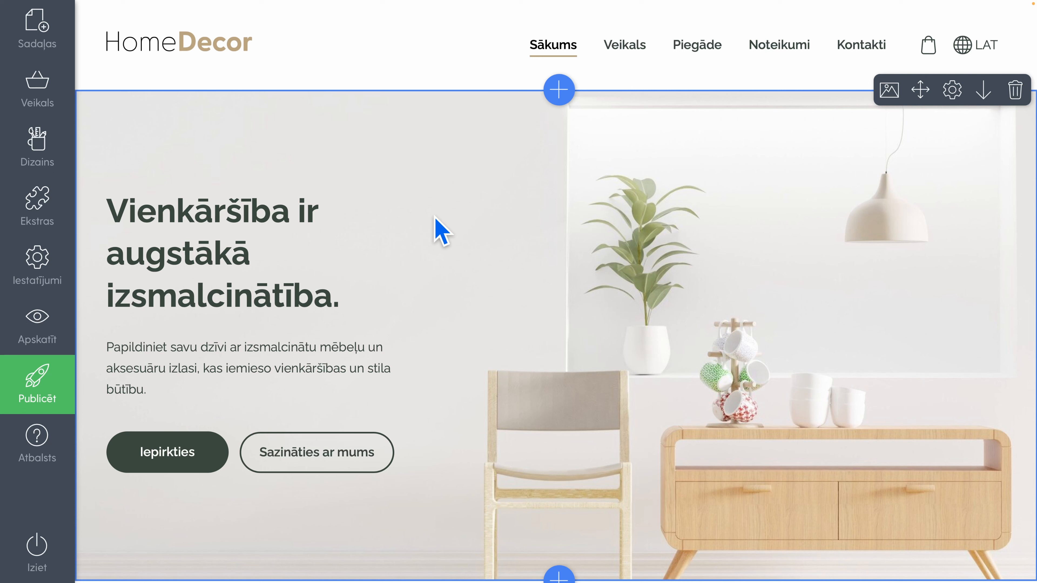
View the site's domain and address settings with the options for a new or existing domain, and close them
mouse_move(39, 276)
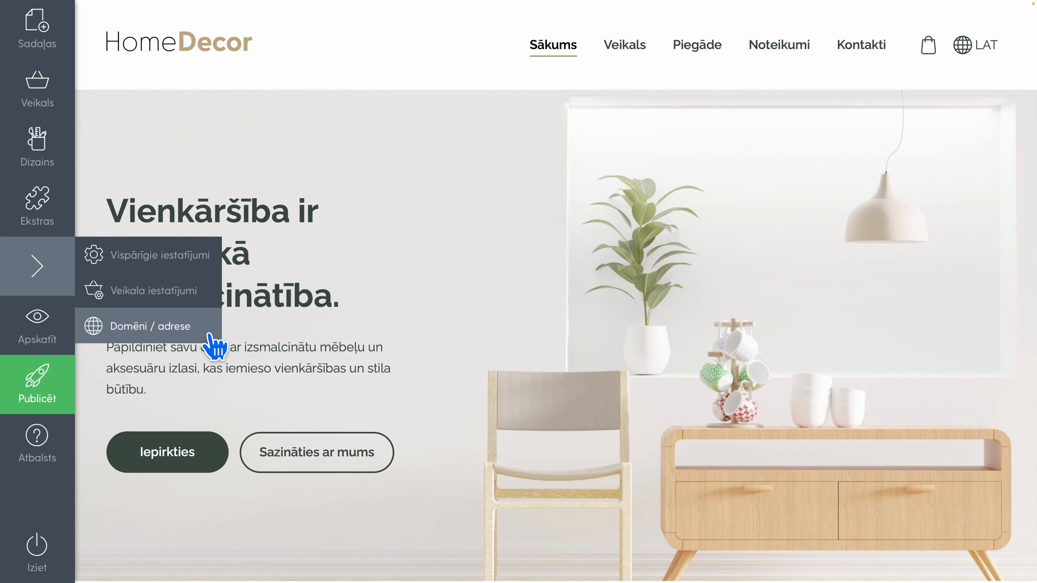
click(204, 339)
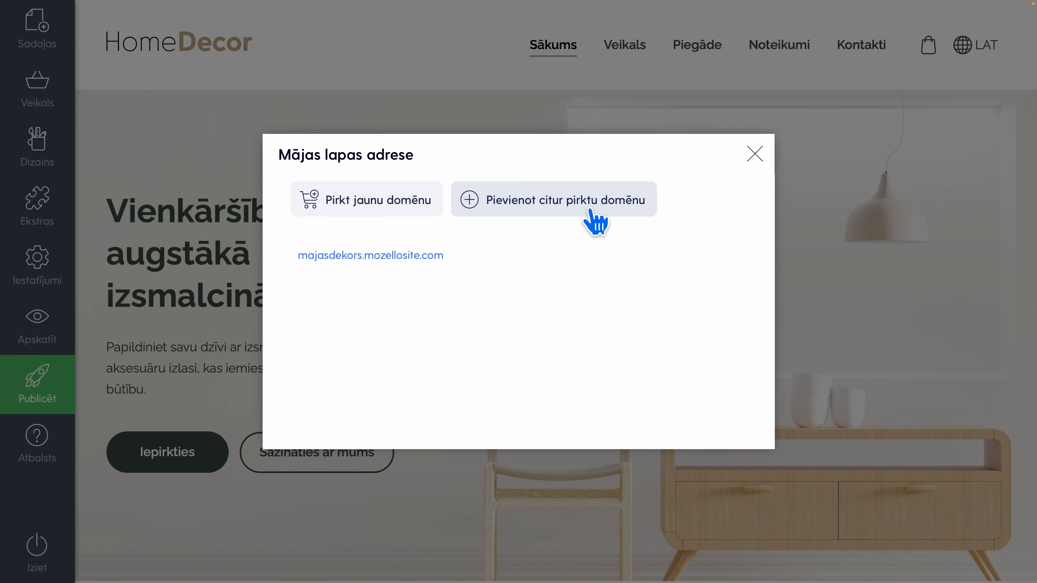
click(753, 154)
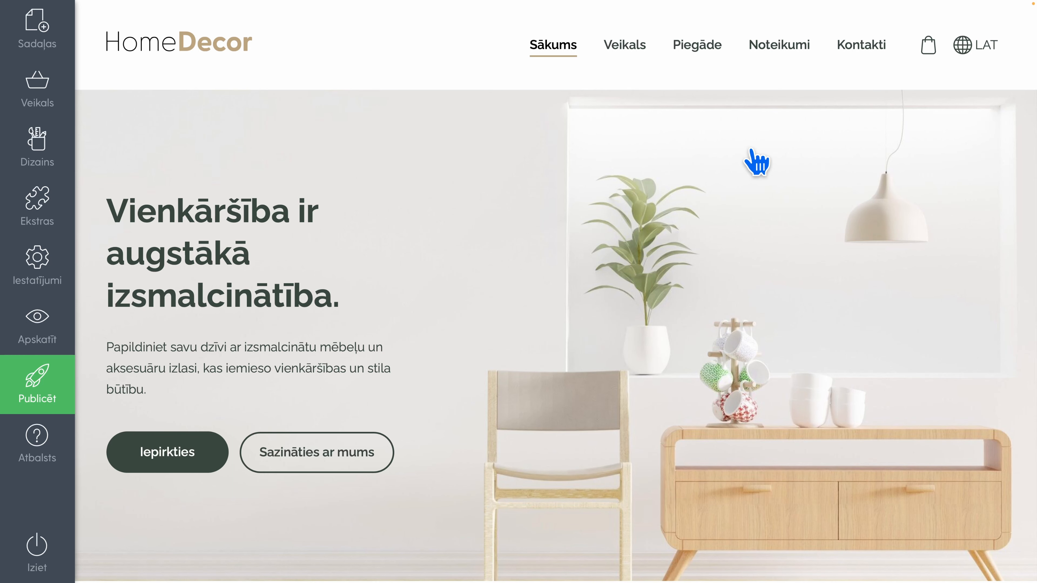